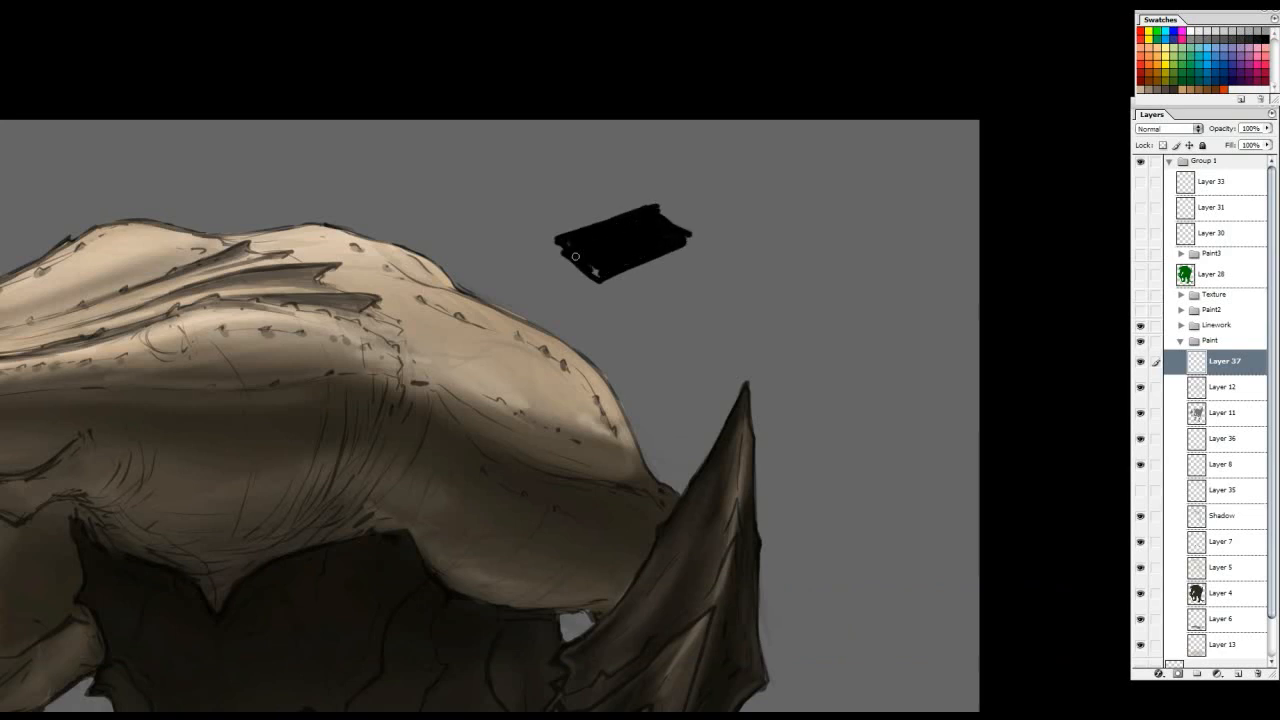
Paint the black laptop sketch's raised screen above its base and clean up the silhouette's edges with the eraser
mouse_move(642, 204)
mouse_down()
mouse_move(549, 236)
mouse_move(542, 166)
mouse_move(640, 205)
mouse_move(600, 215)
mouse_move(583, 163)
mouse_move(548, 168)
mouse_move(565, 192)
mouse_move(631, 150)
mouse_move(589, 161)
mouse_move(618, 187)
mouse_up()
key(e)
right_click(544, 202)
click(677, 303)
click(543, 232)
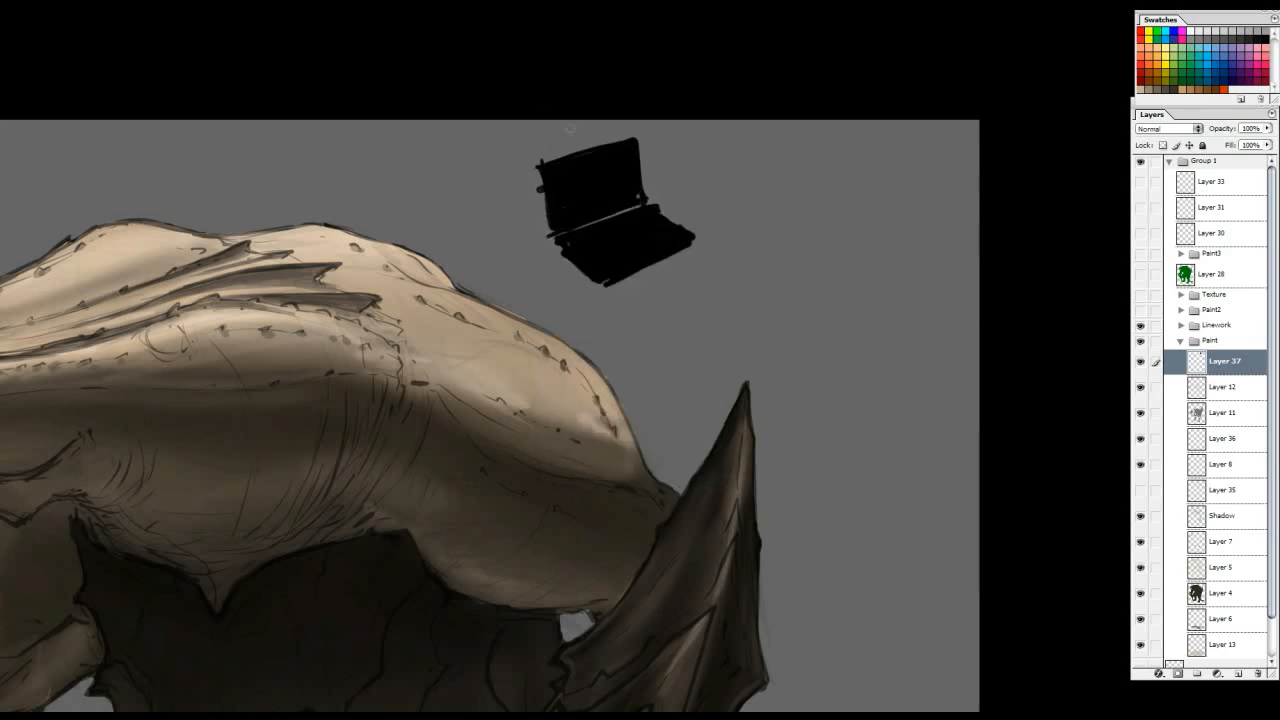
mouse_move(547, 241)
mouse_down()
mouse_move(561, 227)
mouse_move(562, 249)
mouse_up()
Erase the screen opening and the keyboard's key lines and outline out of the black laptop shape
mouse_move(594, 169)
mouse_down()
mouse_move(563, 206)
mouse_move(615, 159)
mouse_move(576, 207)
mouse_move(616, 201)
mouse_move(625, 176)
mouse_move(587, 242)
mouse_move(628, 249)
mouse_move(615, 260)
mouse_move(656, 241)
mouse_move(611, 259)
mouse_move(652, 240)
mouse_move(602, 257)
mouse_move(640, 235)
mouse_move(582, 241)
mouse_move(594, 259)
mouse_move(649, 231)
mouse_up()
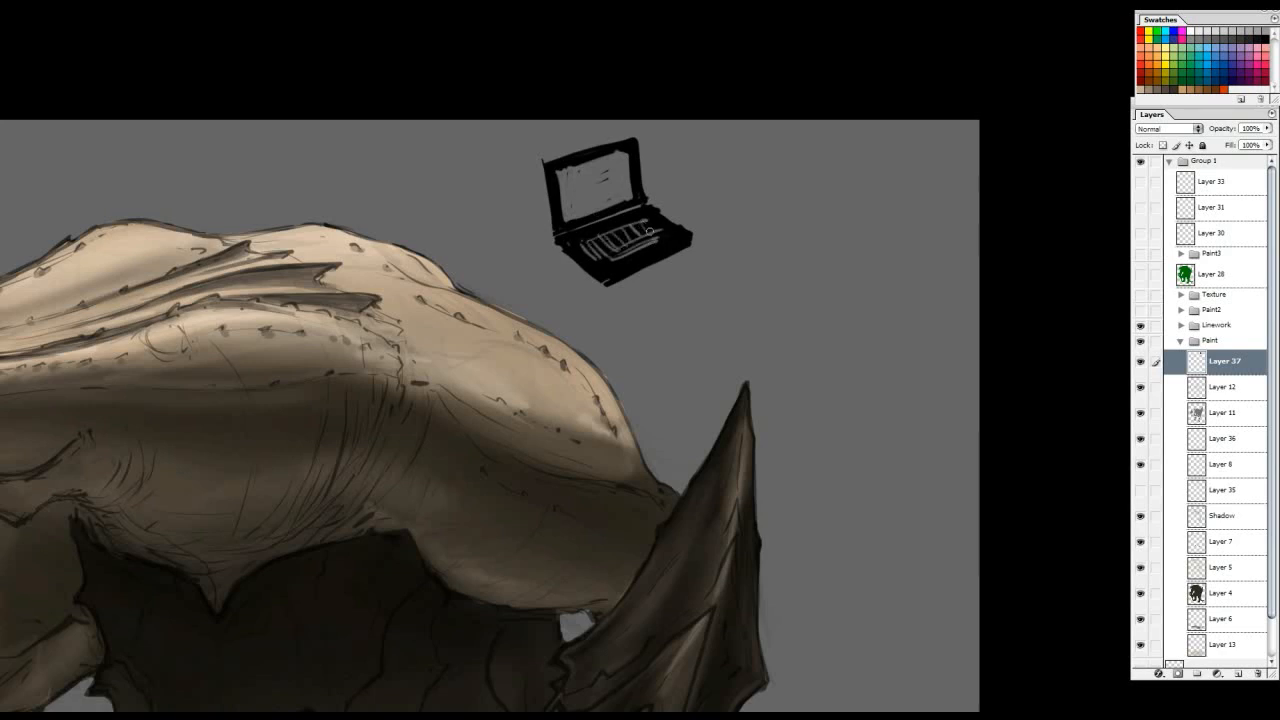
drag(498, 175, 484, 198)
key(ctrl+z)
drag(642, 220, 665, 237)
mouse_move(660, 236)
mouse_down()
mouse_move(596, 265)
mouse_move(592, 246)
mouse_move(618, 263)
mouse_move(666, 238)
mouse_up()
mouse_move(588, 239)
mouse_down()
mouse_move(649, 212)
mouse_move(577, 238)
mouse_up()
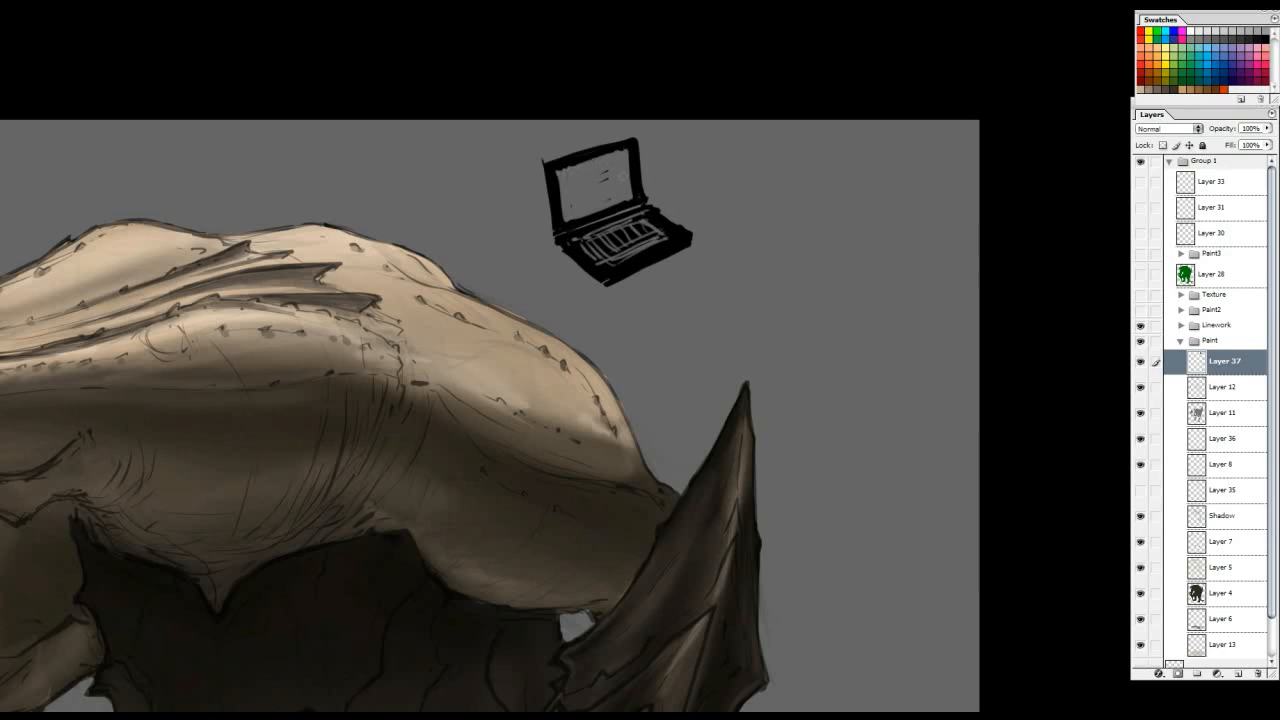
drag(558, 176, 561, 224)
Paint a solid light grey open laptop silhouette beside the black one
mouse_move(734, 193)
mouse_down()
mouse_move(796, 177)
mouse_move(722, 193)
mouse_move(808, 176)
mouse_move(738, 252)
mouse_move(812, 224)
mouse_move(762, 205)
mouse_move(806, 234)
mouse_up()
key(ctrl+z)
mouse_move(740, 198)
mouse_down()
mouse_move(806, 212)
mouse_move(762, 214)
mouse_move(792, 218)
mouse_move(776, 242)
mouse_move(772, 228)
mouse_move(736, 253)
mouse_move(802, 231)
mouse_up()
drag(742, 266, 814, 234)
mouse_move(740, 268)
mouse_down()
mouse_move(790, 309)
mouse_move(862, 260)
mouse_move(818, 234)
mouse_up()
mouse_move(818, 236)
mouse_down()
mouse_move(762, 264)
mouse_move(799, 263)
mouse_move(812, 288)
mouse_move(832, 246)
mouse_move(856, 252)
mouse_up()
drag(752, 268, 793, 311)
mouse_move(822, 232)
mouse_down()
mouse_move(849, 263)
mouse_move(798, 299)
mouse_move(802, 242)
mouse_move(784, 243)
mouse_move(812, 185)
mouse_move(805, 220)
mouse_move(811, 175)
mouse_move(738, 204)
mouse_move(755, 269)
mouse_up()
drag(804, 231, 797, 247)
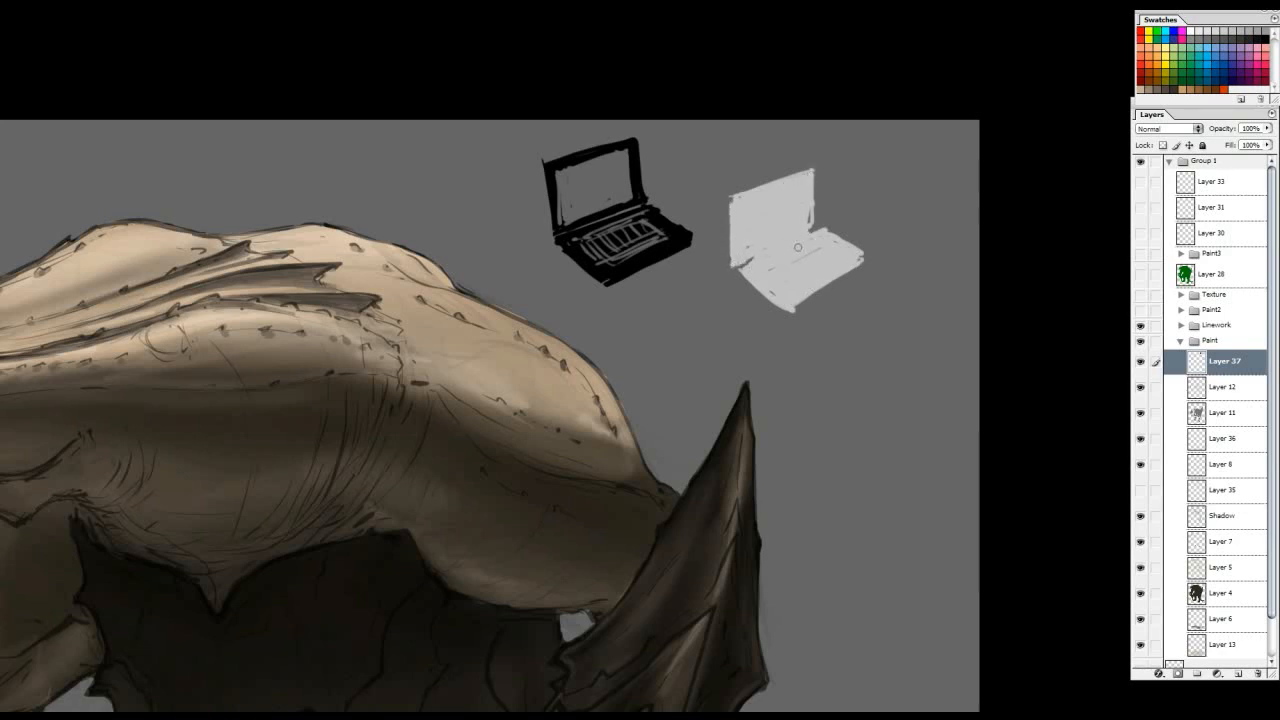
Trim the light grey laptop's outer edges and bottom corner with the eraser
mouse_move(780, 294)
mouse_down()
mouse_move(869, 257)
mouse_move(798, 314)
mouse_up()
drag(748, 281, 789, 318)
drag(722, 242, 729, 197)
mouse_move(733, 266)
mouse_down()
mouse_move(740, 187)
mouse_move(823, 160)
mouse_move(813, 222)
mouse_up()
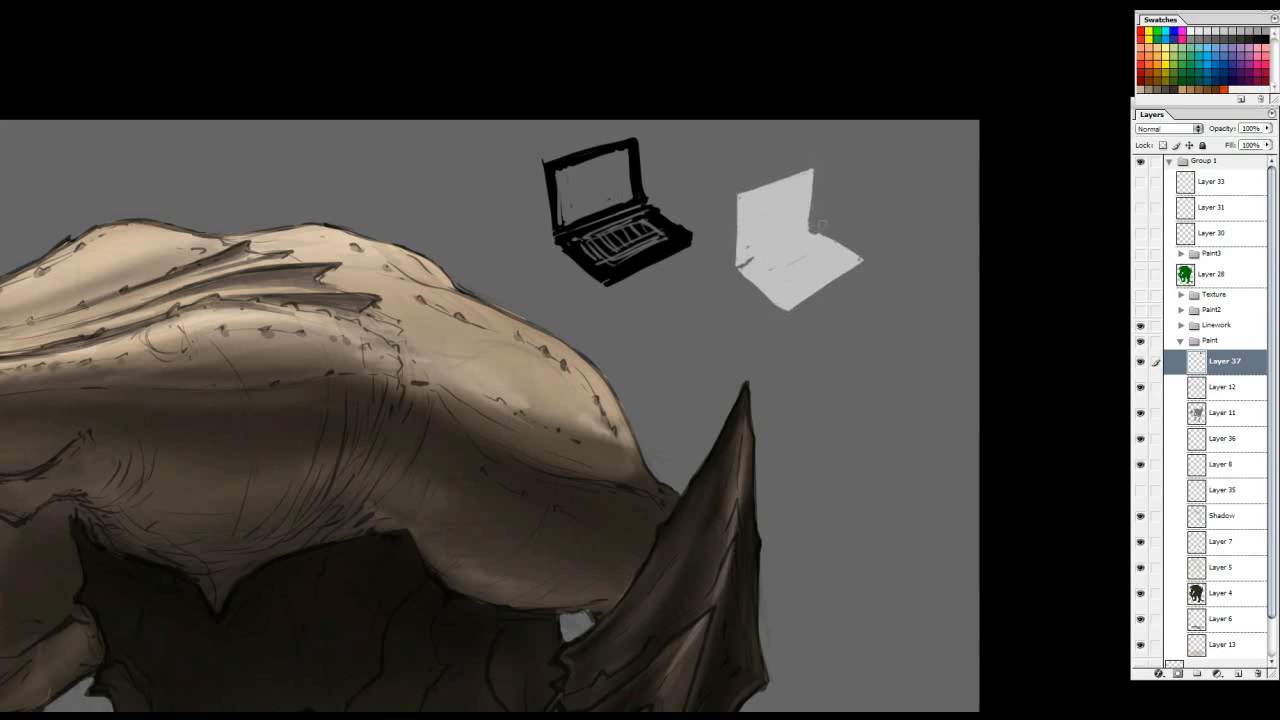
Fill the light grey laptop's screen area with white, leaving a grey frame around it
mouse_move(749, 262)
mouse_down()
mouse_move(784, 308)
mouse_move(818, 292)
mouse_up()
mouse_move(815, 247)
mouse_down()
mouse_move(752, 268)
mouse_move(786, 292)
mouse_up()
key(ctrl+z)
key(ctrl+z)
mouse_move(756, 244)
mouse_down()
mouse_move(763, 198)
mouse_move(750, 204)
mouse_move(764, 223)
mouse_move(786, 212)
mouse_move(784, 192)
mouse_move(751, 241)
mouse_move(749, 229)
mouse_move(758, 238)
mouse_move(796, 223)
mouse_up()
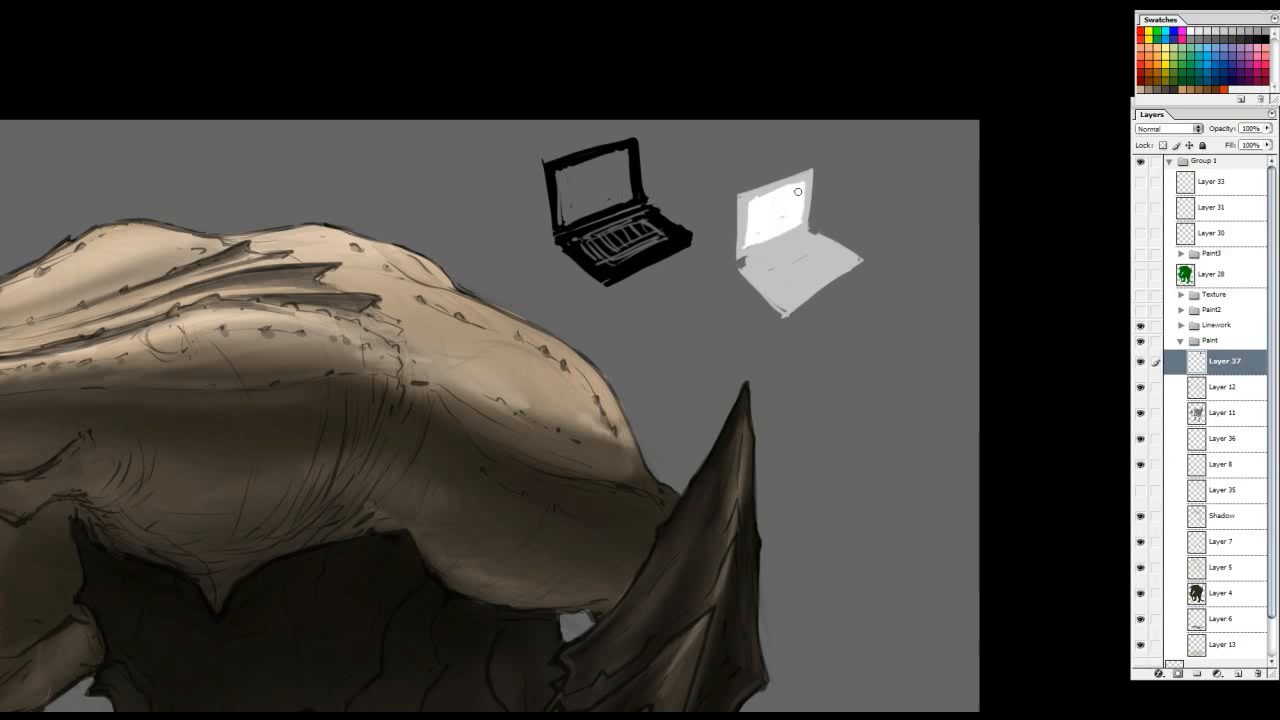
Paint dark grey highlights on the black laptop's keyboard base and screen frame
alt+click(755, 240)
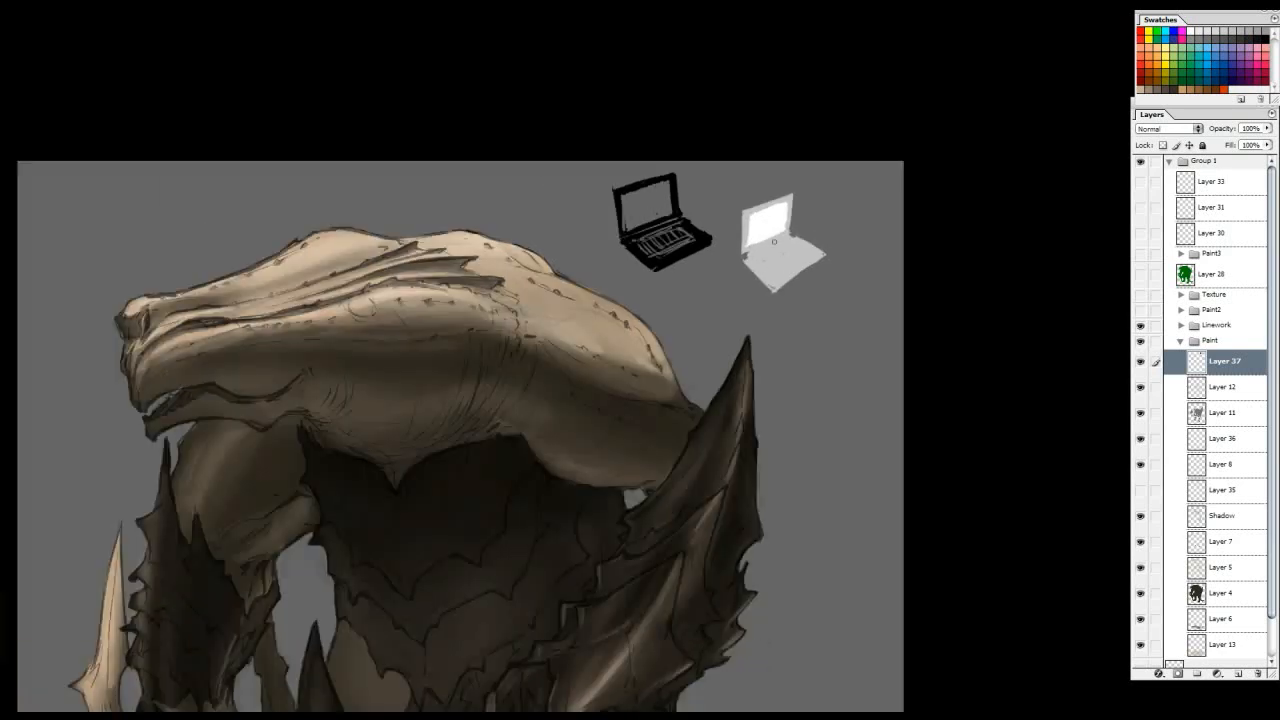
alt+click(883, 183)
click(840, 98)
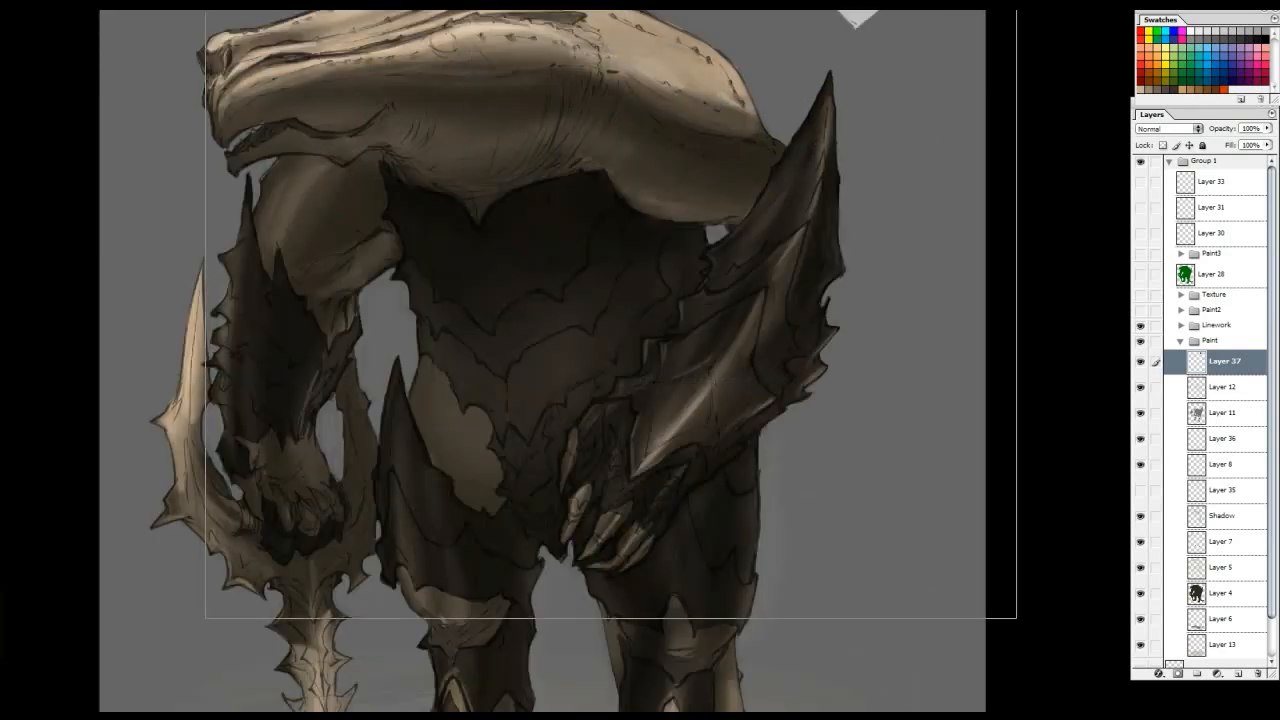
click(840, 98)
click(840, 98)
click(697, 232)
alt+click(656, 166)
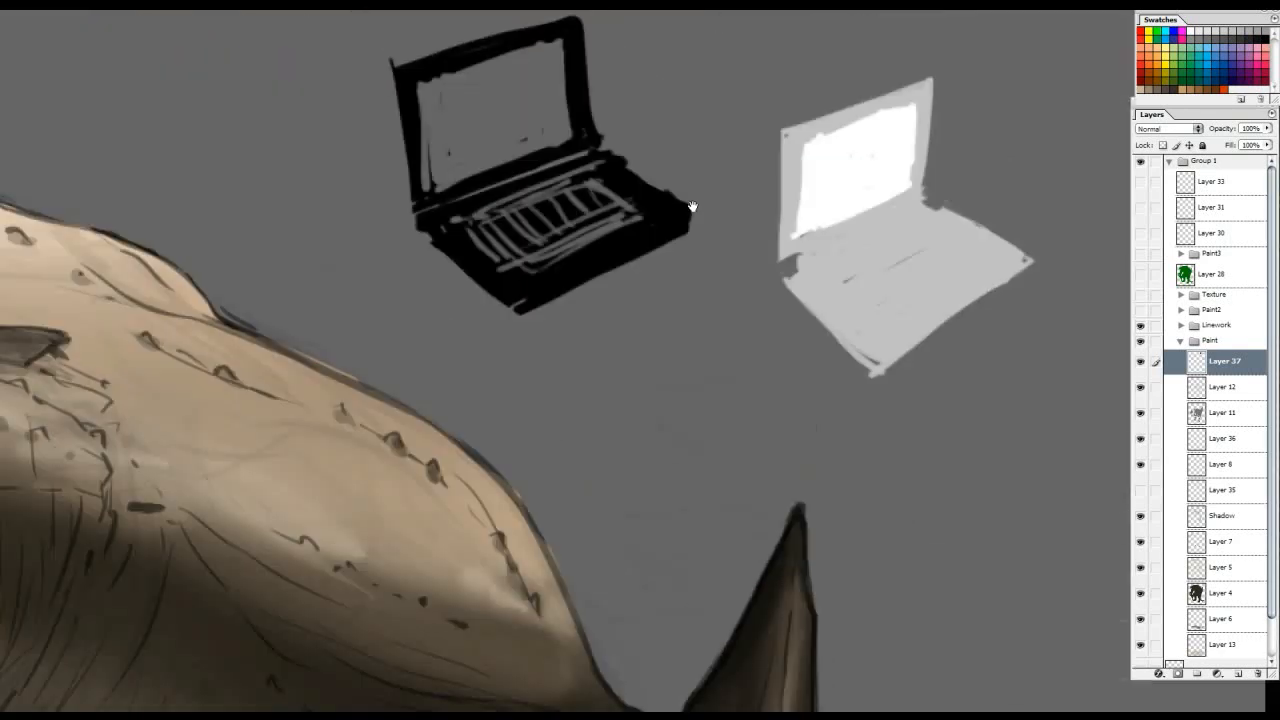
drag(627, 151, 632, 248)
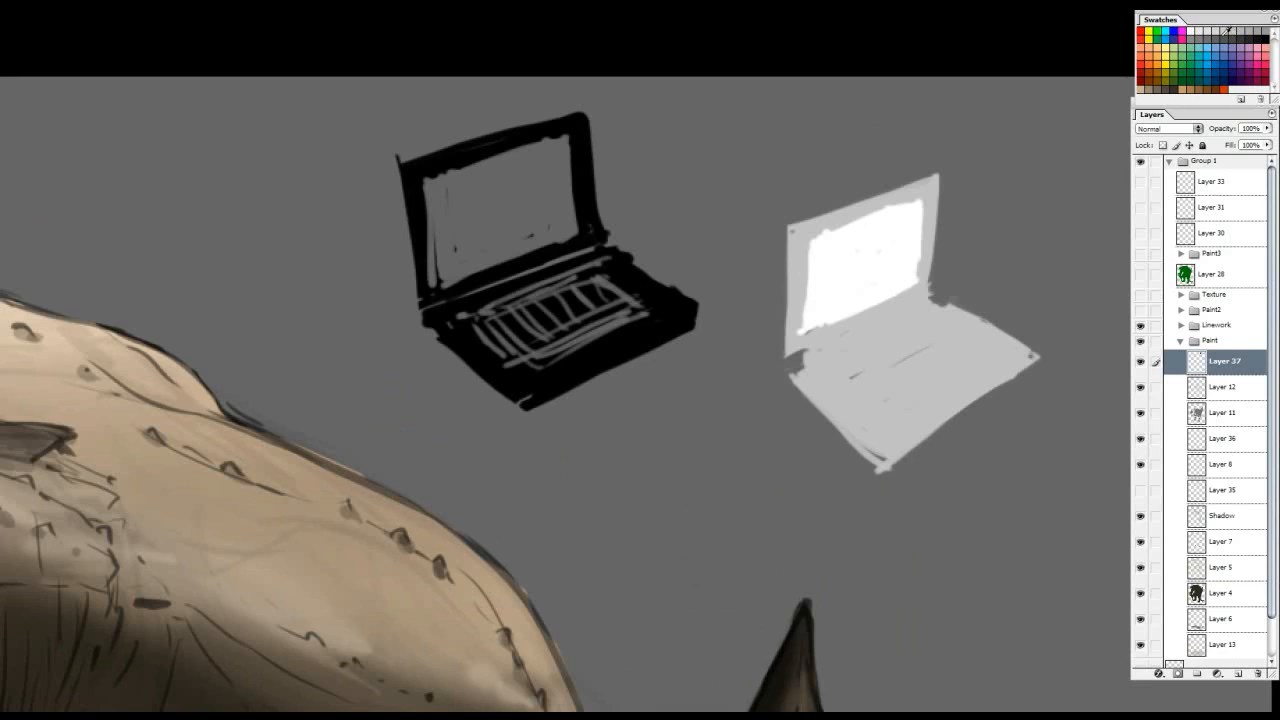
drag(615, 256, 668, 296)
mouse_move(650, 272)
mouse_down()
mouse_move(600, 265)
mouse_move(540, 288)
mouse_move(671, 307)
mouse_move(548, 372)
mouse_up()
drag(608, 258, 512, 288)
mouse_move(587, 130)
mouse_down()
mouse_move(588, 238)
mouse_move(492, 160)
mouse_up()
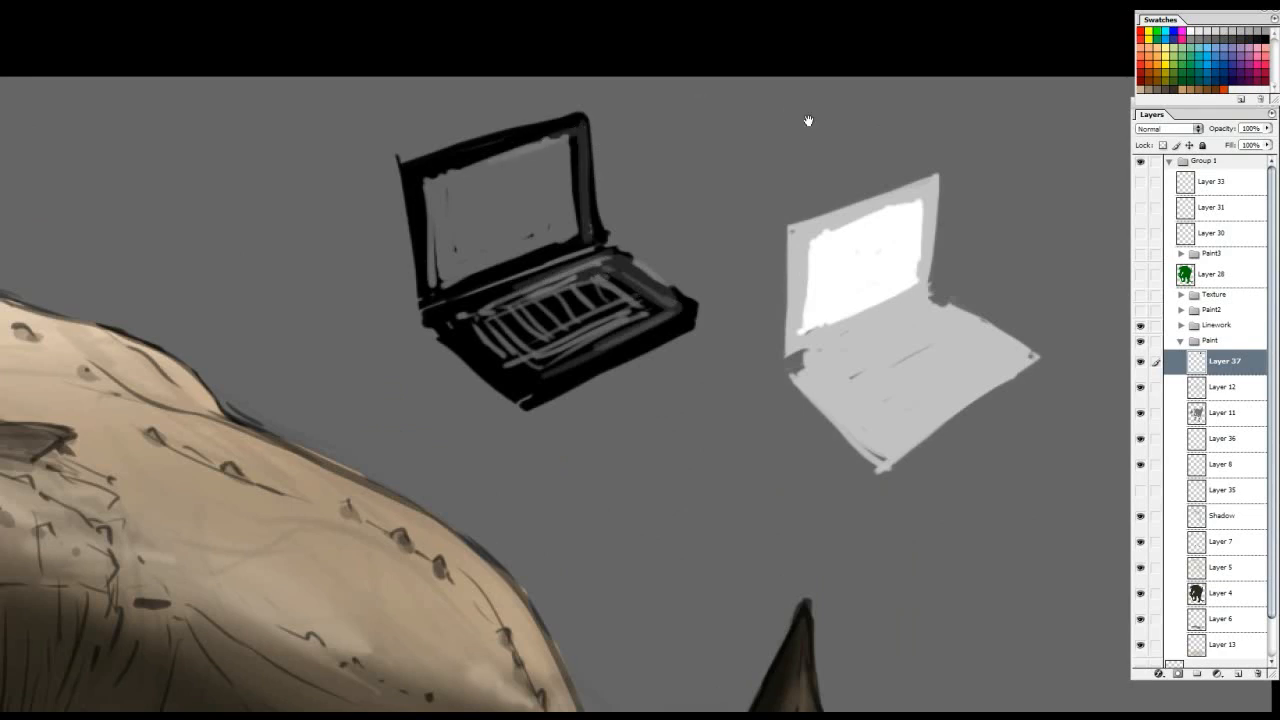
Brush shading strokes over the light grey laptop's screen frame and base
drag(808, 120, 656, 77)
mouse_move(790, 270)
mouse_down()
mouse_move(706, 310)
mouse_move(868, 308)
mouse_move(772, 394)
mouse_up()
drag(768, 277, 694, 320)
drag(779, 156, 772, 238)
drag(700, 311, 683, 328)
mouse_move(774, 259)
mouse_down()
mouse_move(674, 306)
mouse_move(749, 261)
mouse_move(863, 310)
mouse_up()
drag(863, 310, 840, 328)
mouse_move(786, 283)
mouse_down()
mouse_move(842, 309)
mouse_move(757, 363)
mouse_up()
Delete Layer 37 with the two laptop sketches
scroll(686, 211, down, 2)
drag(891, 109, 822, 137)
drag(636, 231, 812, 120)
mouse_move(1240, 369)
mouse_down()
mouse_move(1269, 652)
mouse_move(1258, 674)
mouse_up()
Collapse the Paint layer group
mouse_move(666, 443)
mouse_down()
mouse_move(820, 223)
mouse_move(822, 245)
mouse_up()
scroll(897, 217, up, 1)
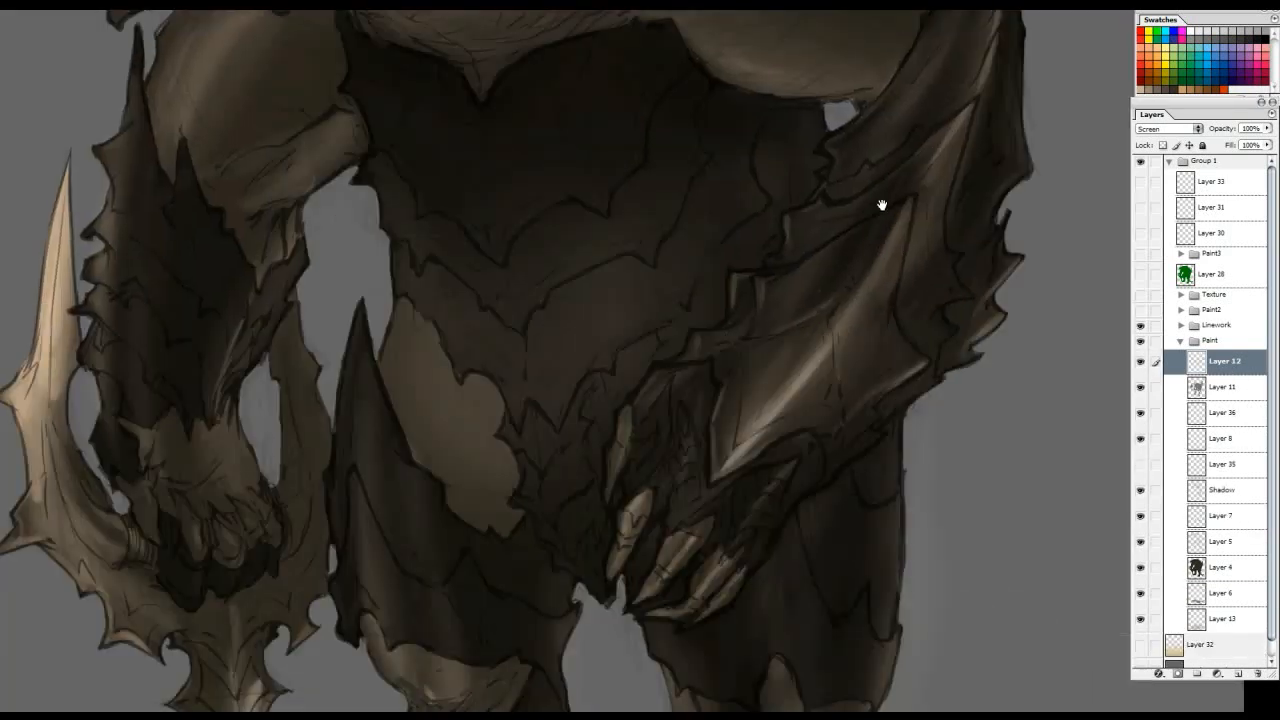
drag(881, 205, 793, 367)
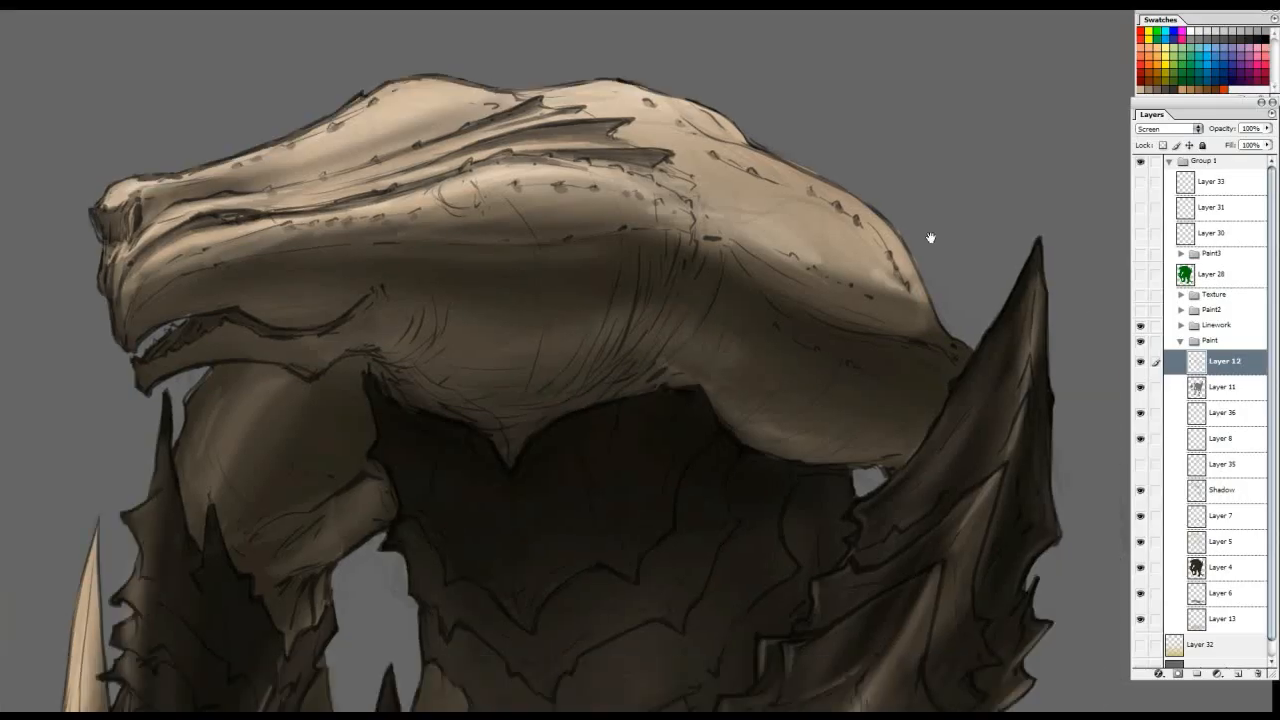
click(1180, 340)
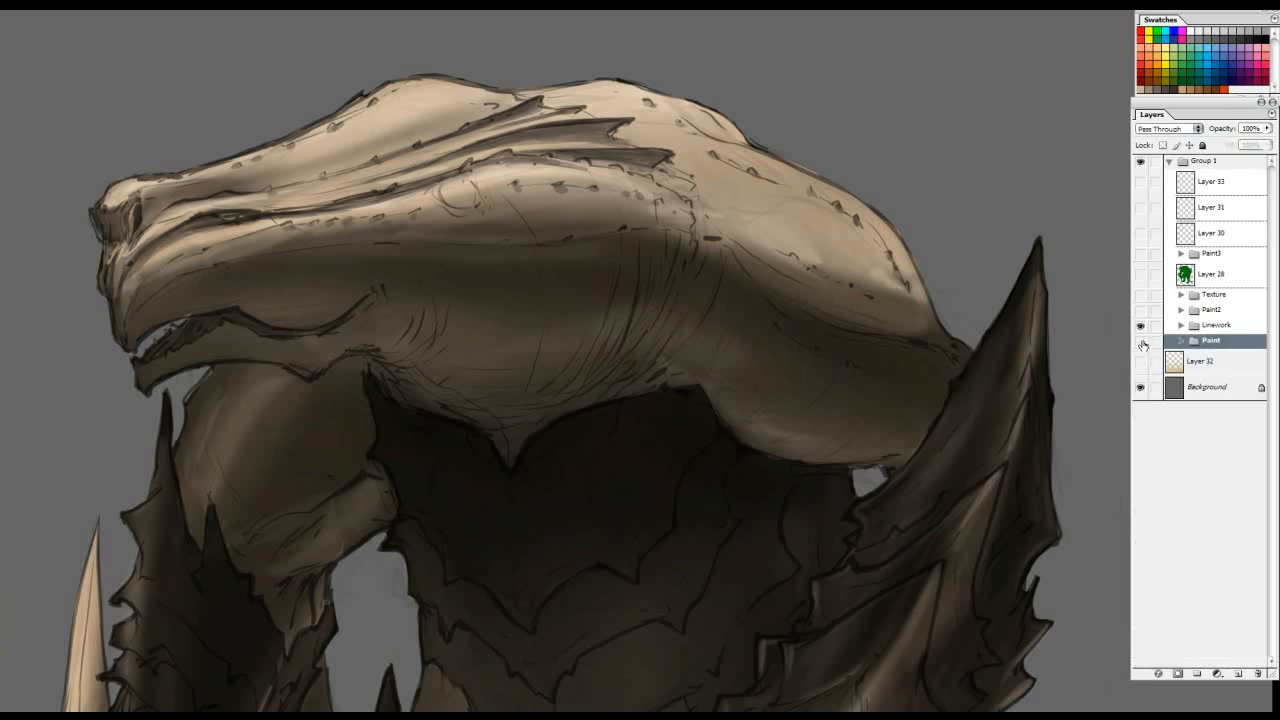
Compare the creature painting with and without the Linework group, leaving the linework shown
key(ctrl+minus)
drag(764, 400, 745, 377)
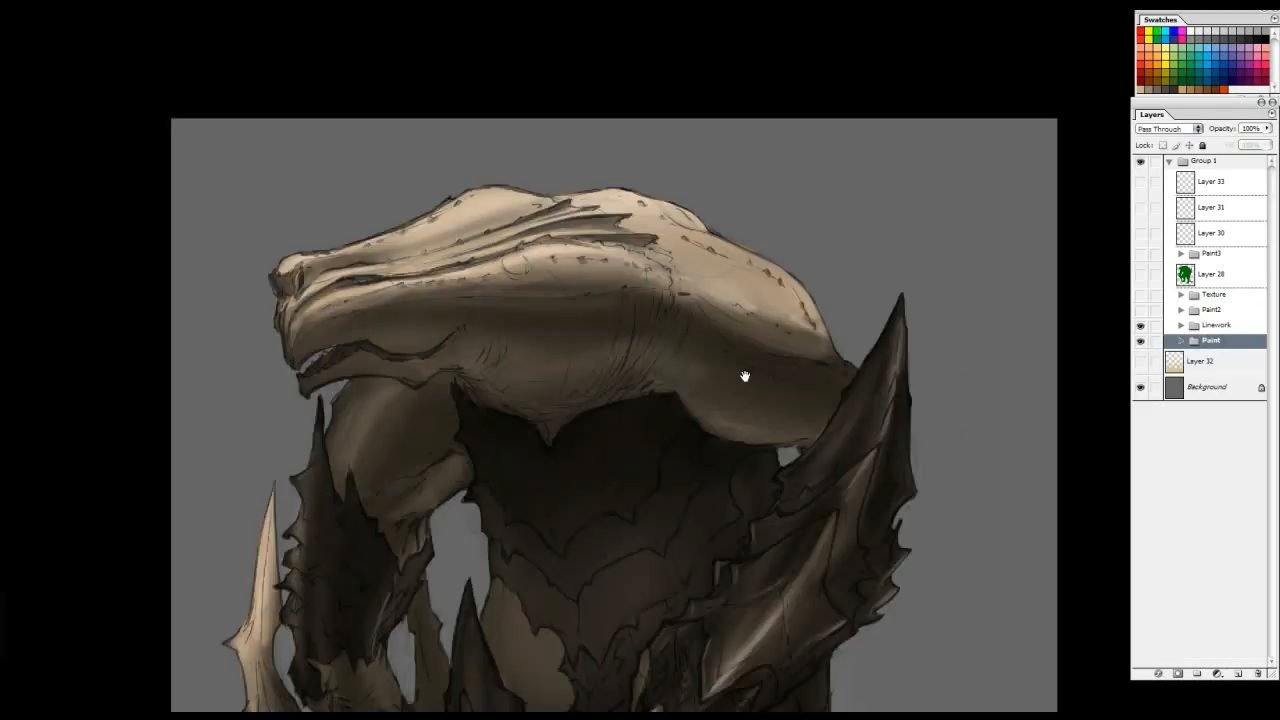
click(1141, 325)
key(ctrl+minus)
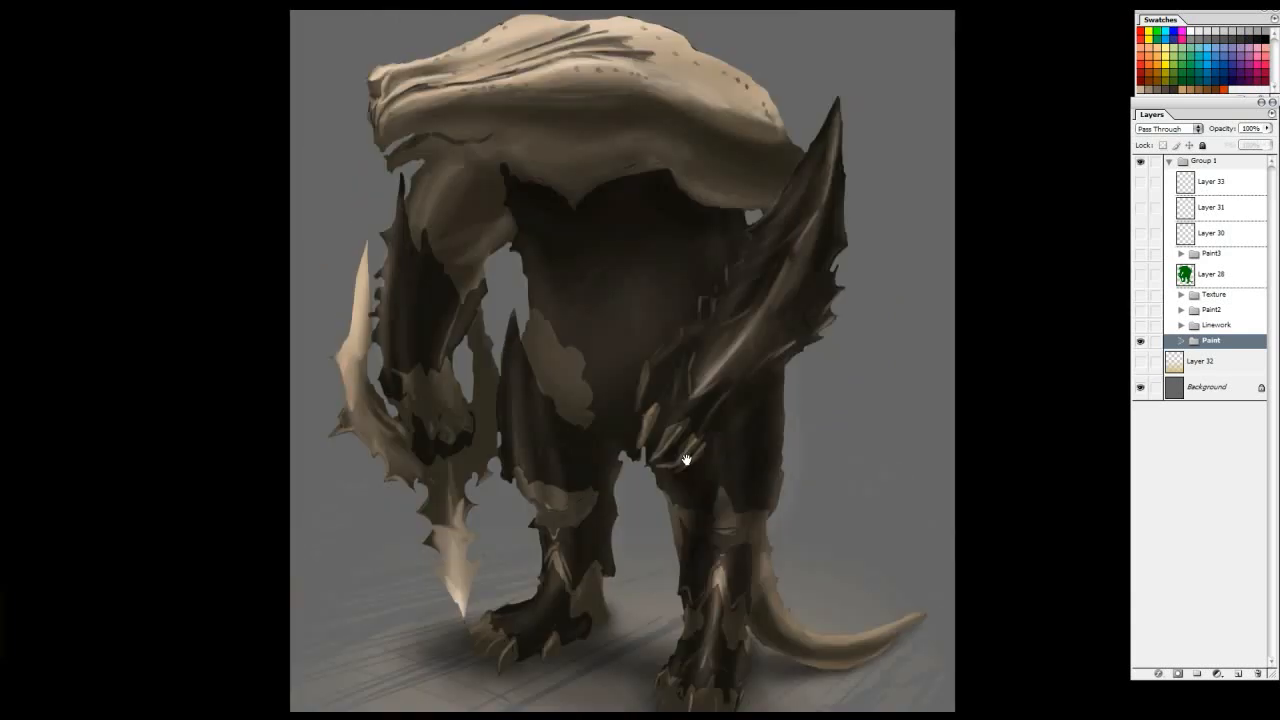
drag(687, 460, 689, 482)
mouse_move(781, 356)
mouse_down()
mouse_move(809, 254)
mouse_move(791, 371)
mouse_up()
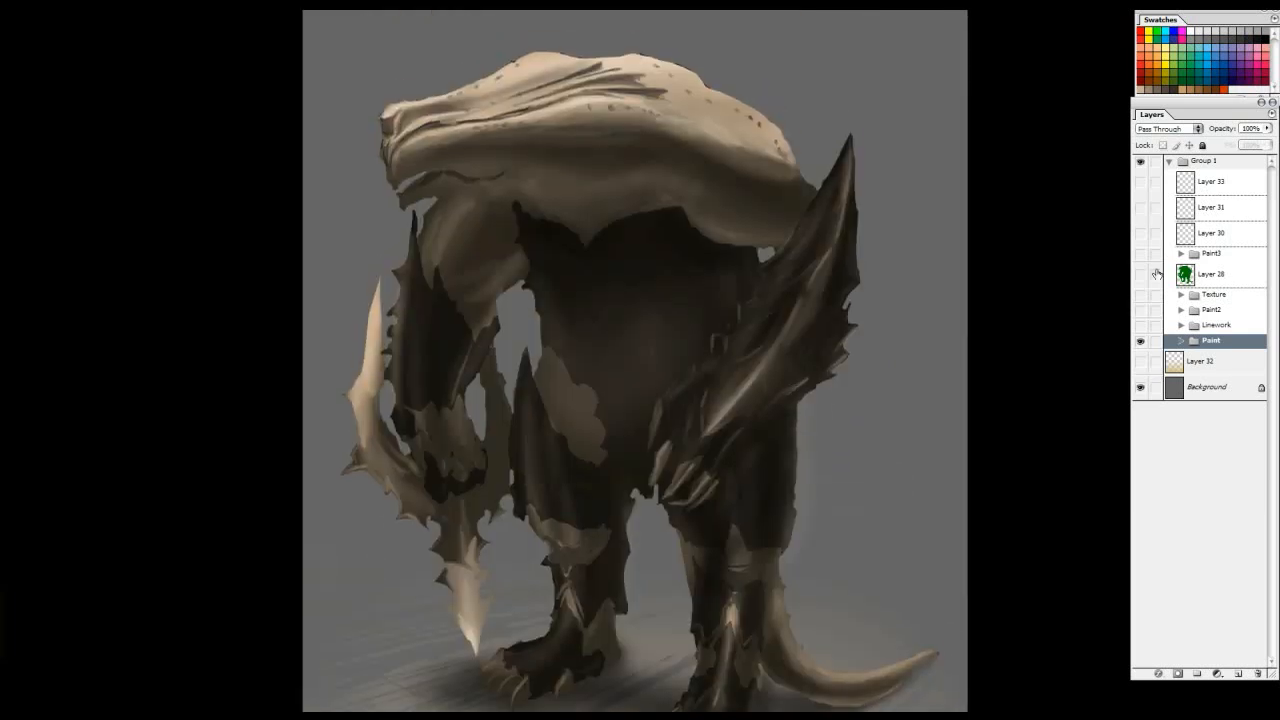
click(1141, 325)
click(1141, 325)
click(1141, 325)
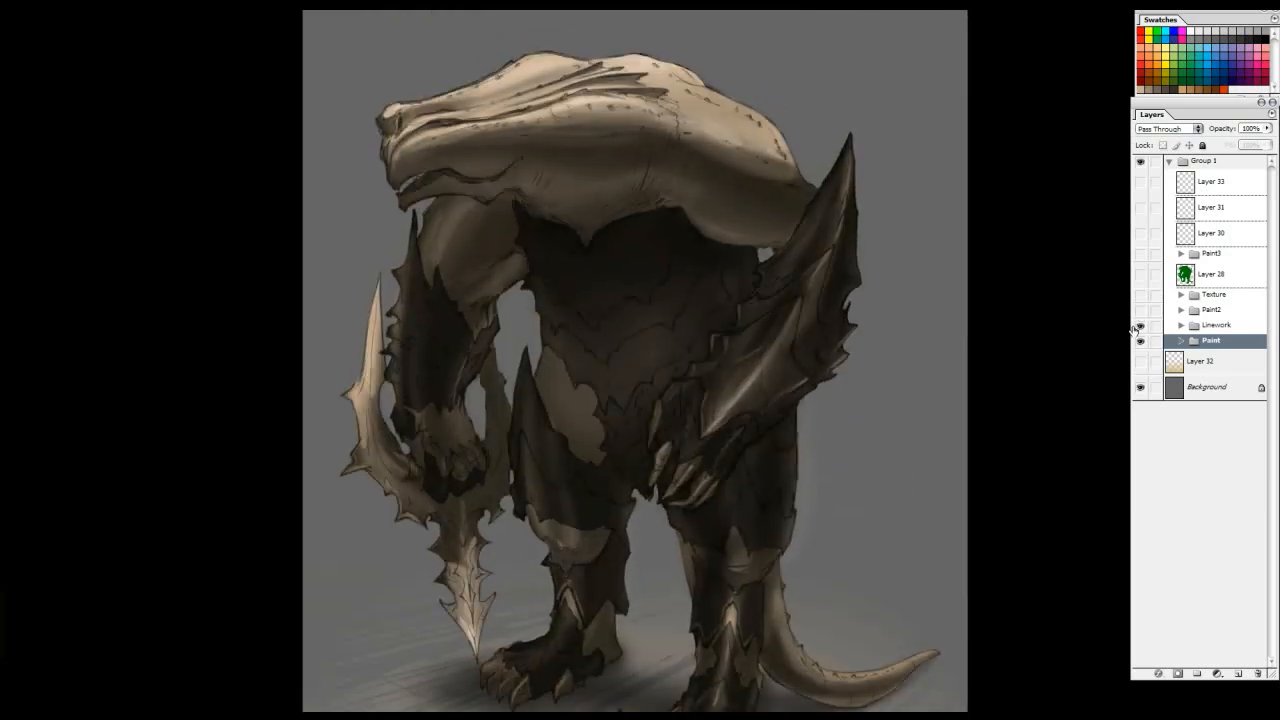
Add a new layer above the Linework group
ctrl+click(690, 238)
click(1216, 327)
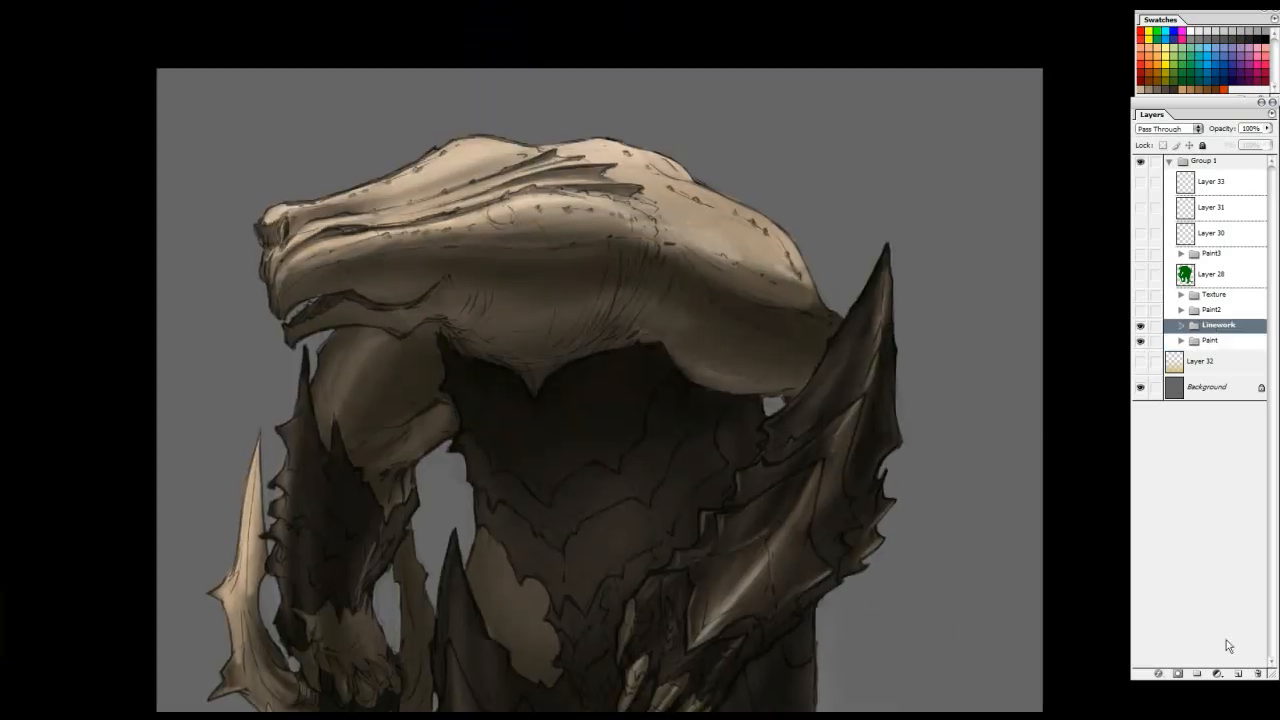
click(1238, 673)
Choose a brush and draw a red cylinder outline in the empty area above the creature's shoulder
ctrl+click(686, 263)
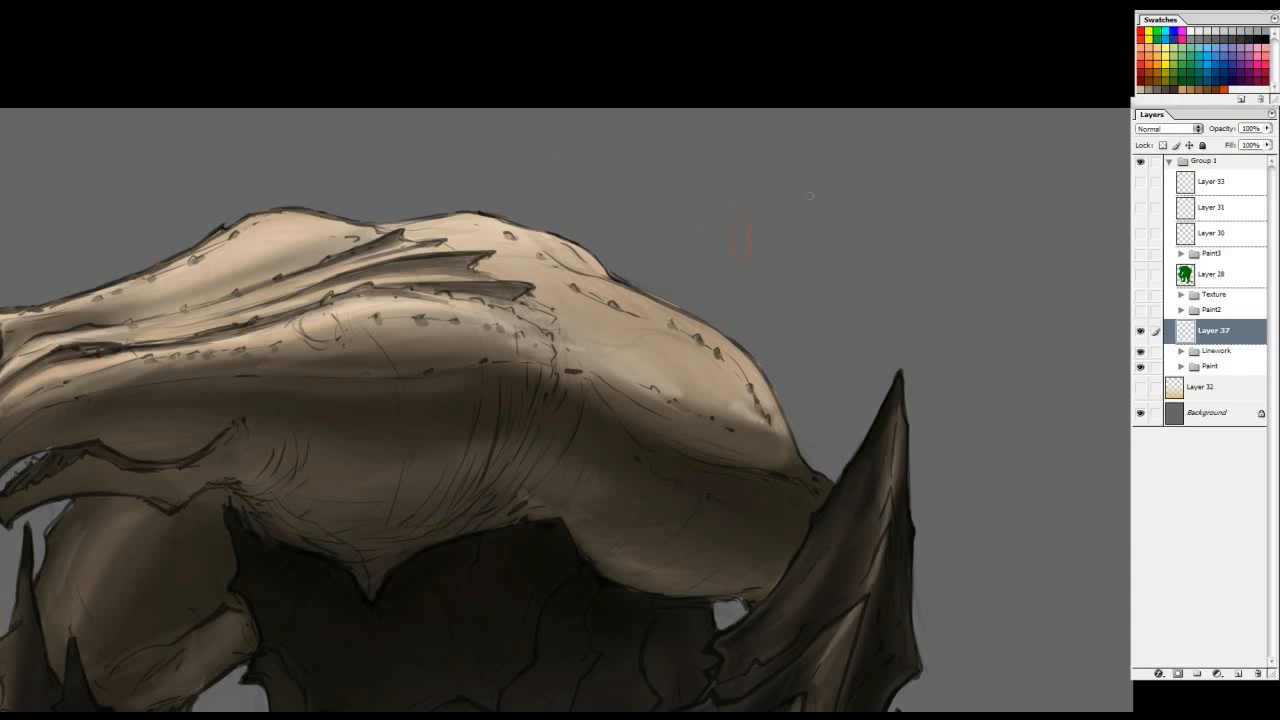
right_click(759, 228)
click(881, 291)
mouse_move(725, 208)
mouse_down()
mouse_move(716, 237)
mouse_move(824, 205)
mouse_move(816, 263)
mouse_up()
key(ctrl+z)
drag(728, 261, 815, 263)
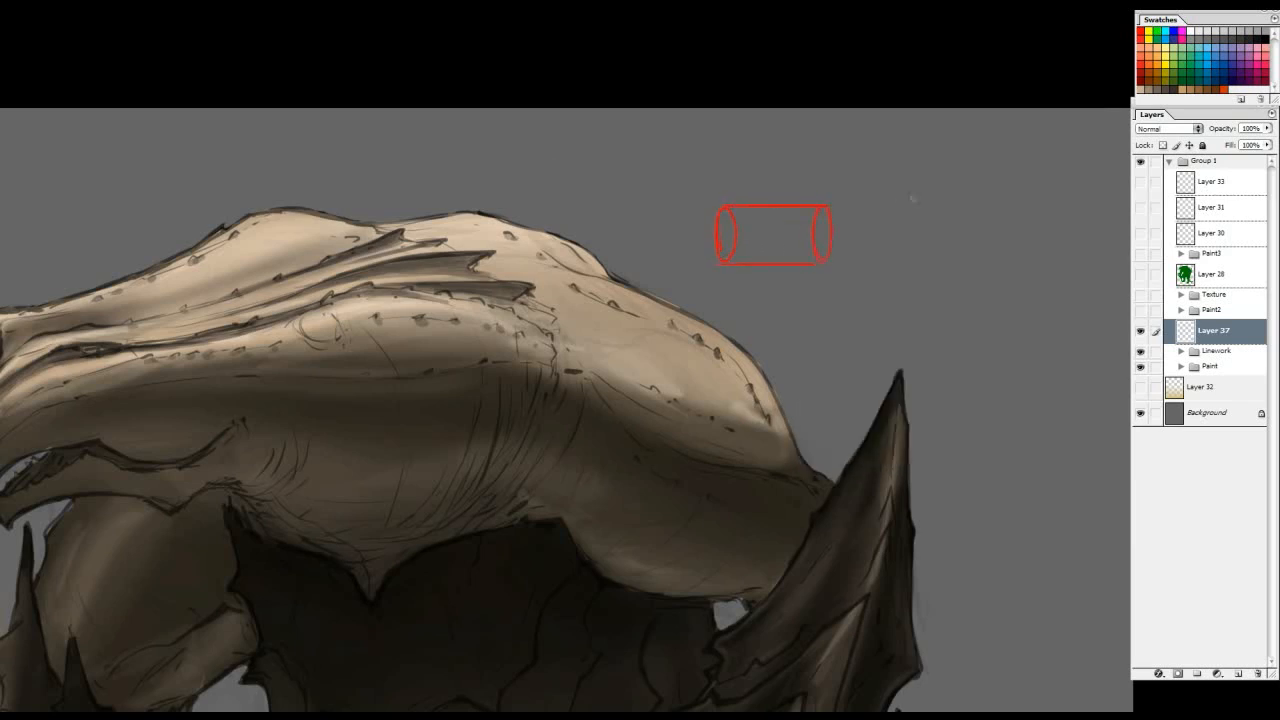
Draw a red cube, cone and circle beside and below the cylinder
drag(912, 198, 846, 196)
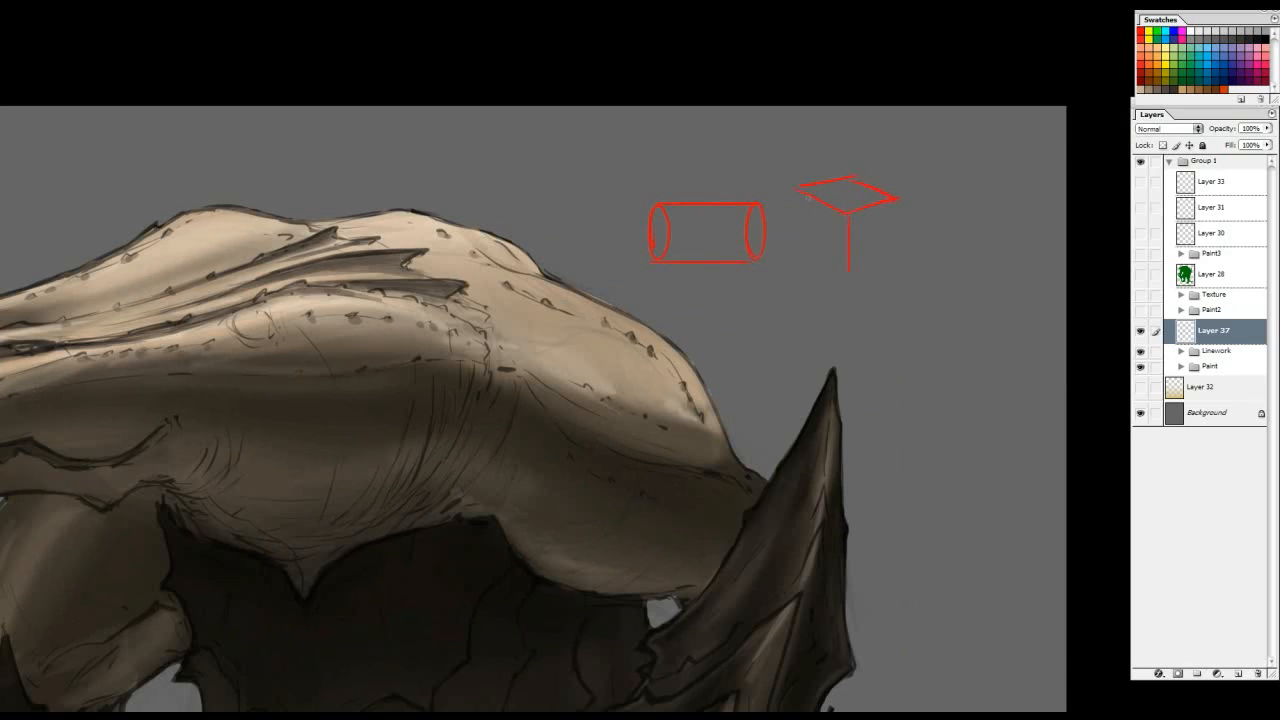
key(ctrl+z)
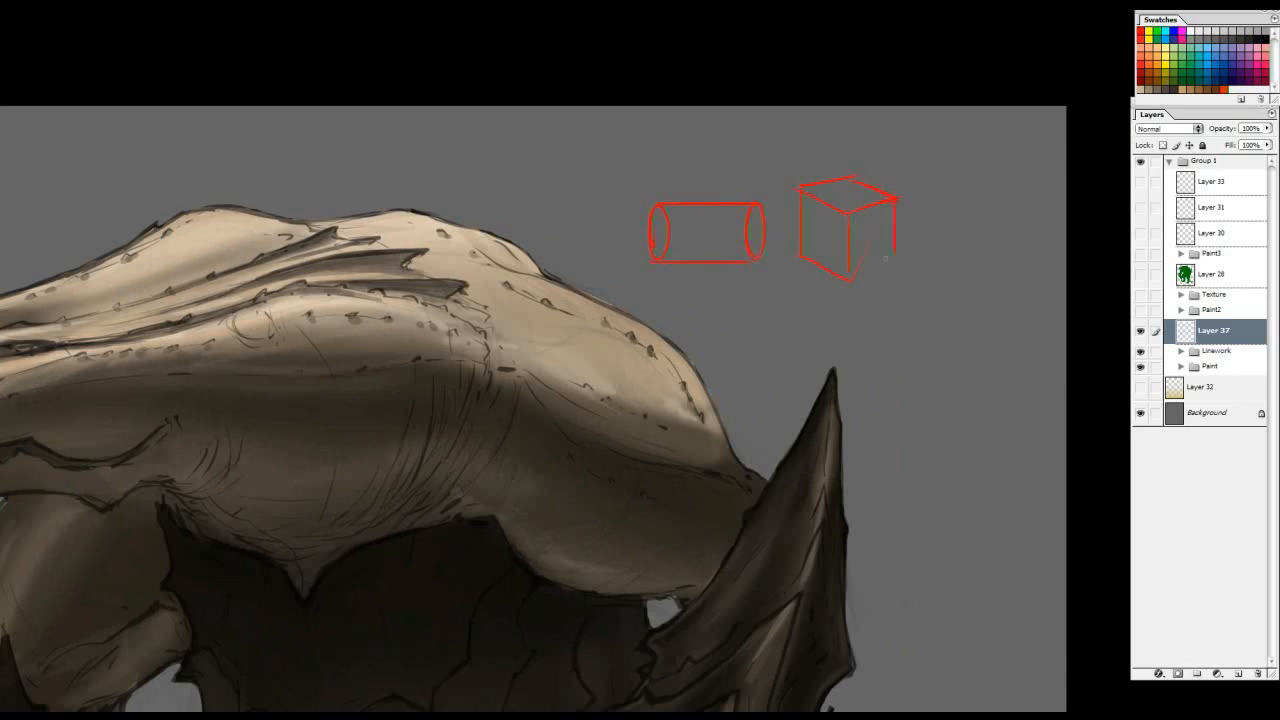
mouse_move(952, 221)
mouse_down()
mouse_move(926, 201)
mouse_move(872, 292)
mouse_up()
drag(914, 210, 950, 288)
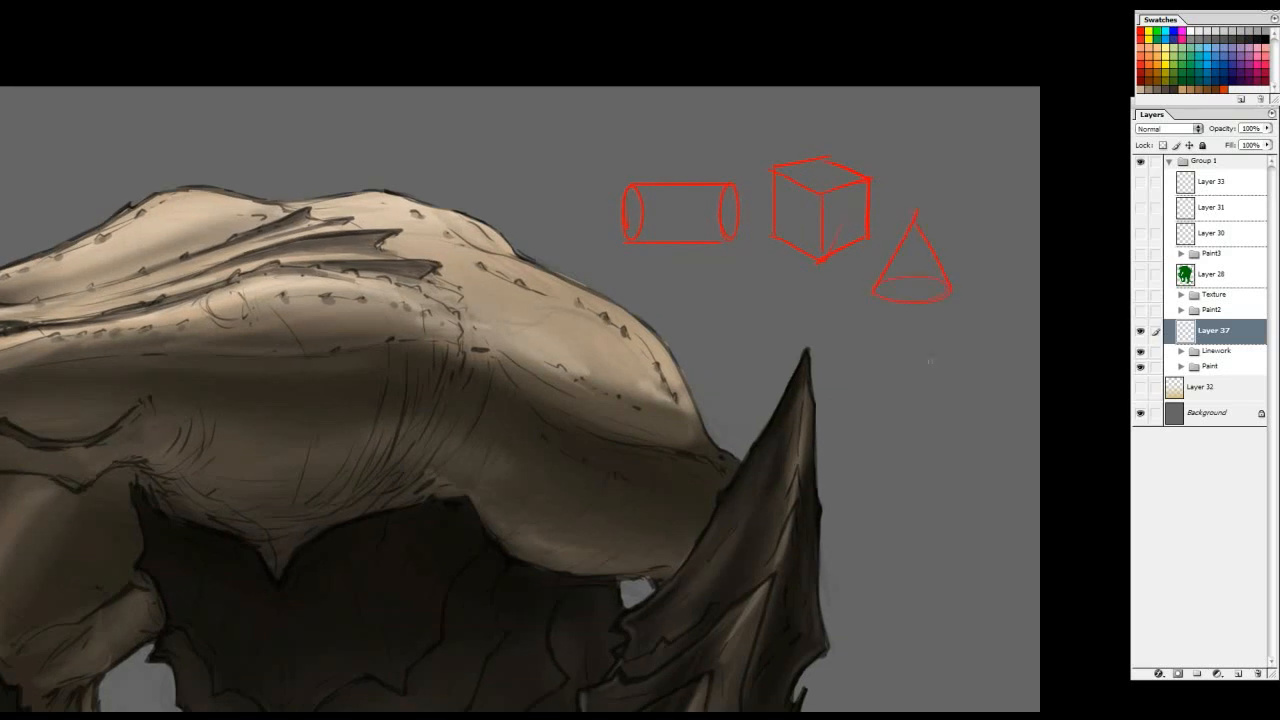
mouse_move(900, 365)
mouse_down()
mouse_move(957, 342)
mouse_move(1086, 114)
mouse_up()
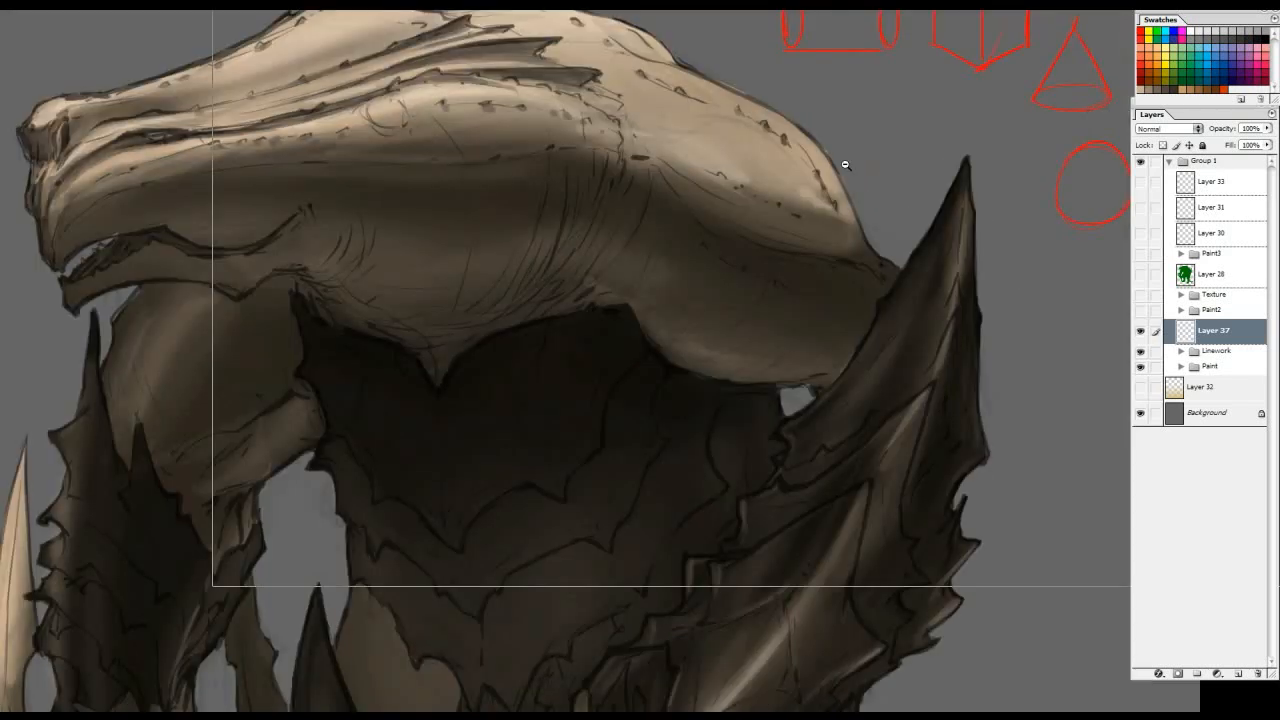
ctrl+alt+click(860, 161)
drag(867, 151, 720, 246)
key(ctrl+z)
key(ctrl+minus)
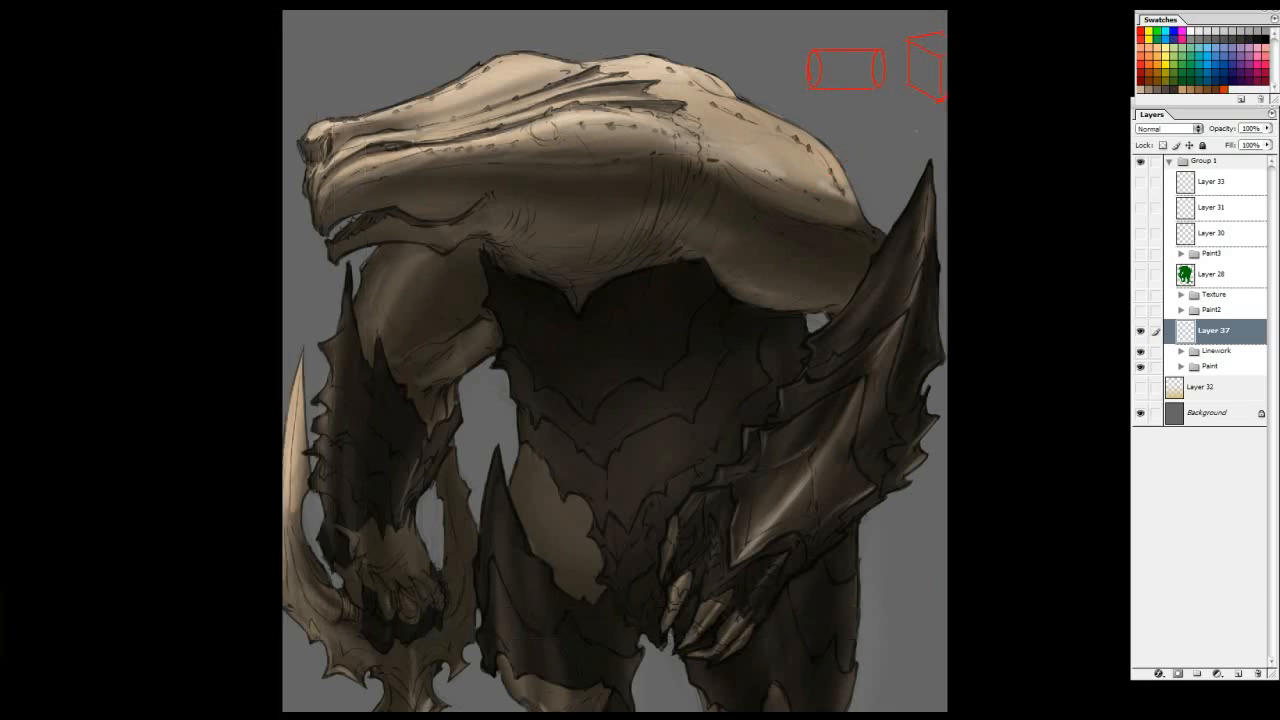
drag(803, 211, 770, 106)
drag(592, 32, 310, 175)
mouse_move(319, 265)
mouse_down()
mouse_move(700, 86)
mouse_move(390, 72)
mouse_up()
key(ctrl+z)
drag(711, 128, 804, 66)
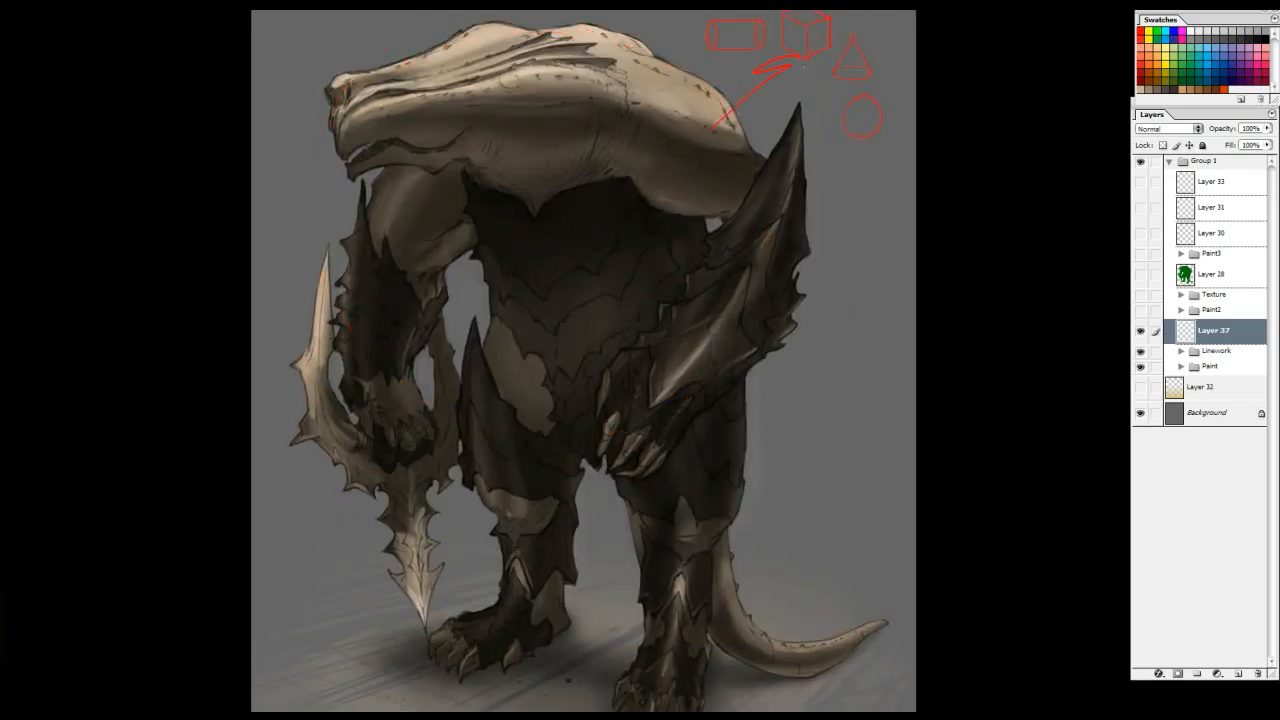
key(ctrl+alt+z)
key(ctrl+alt+z)
Draw a red wedge-shaped marker with dashes leading away from it in the canvas's upper-right corner, above the basic shapes
drag(822, 18, 754, 200)
ctrl+click(759, 201)
ctrl+click(732, 225)
mouse_move(866, 175)
mouse_down()
mouse_move(835, 207)
mouse_move(865, 241)
mouse_up()
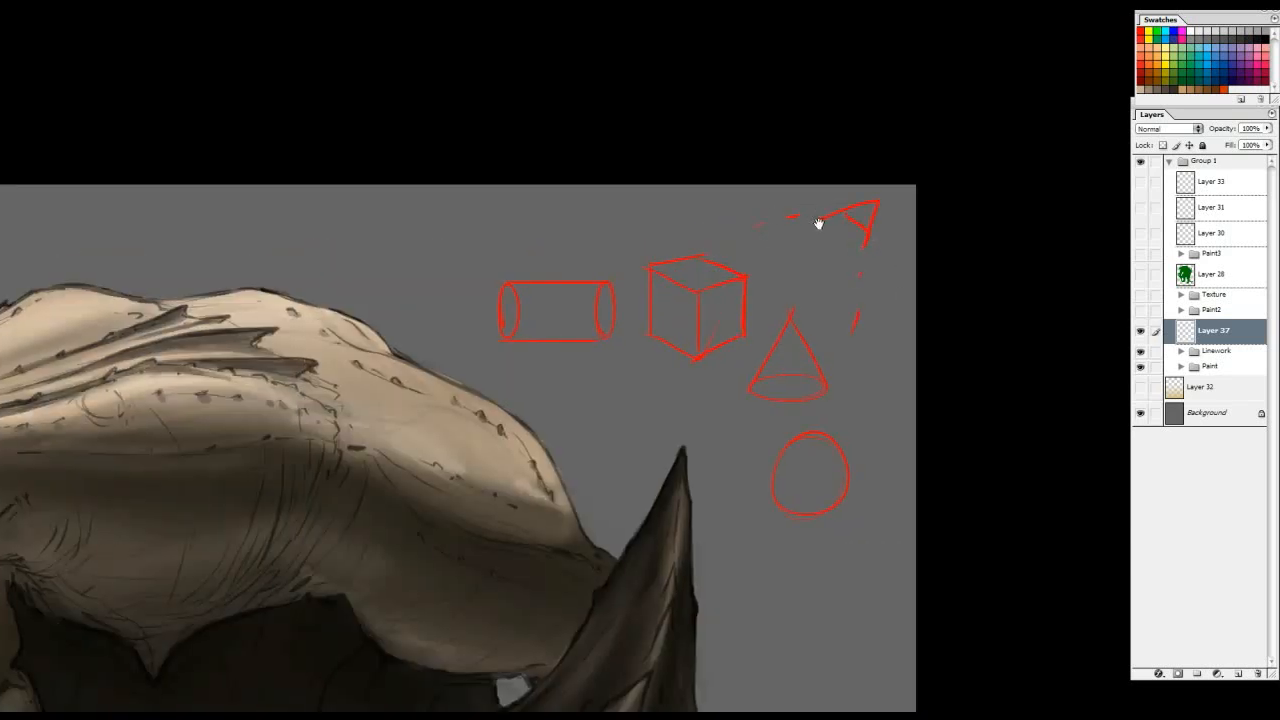
Shade in red the cube's top, the cone's right side, the circle's upper-right part and the cylinder's right end
drag(714, 265, 734, 253)
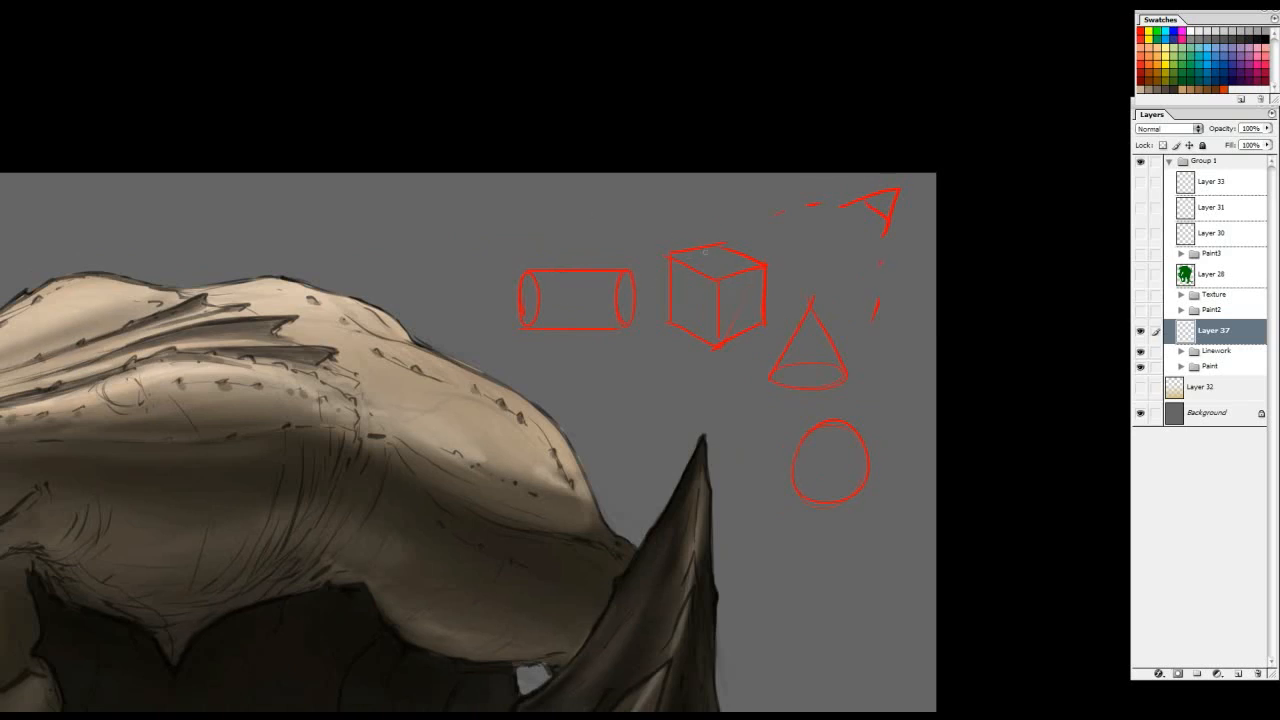
drag(743, 268, 686, 260)
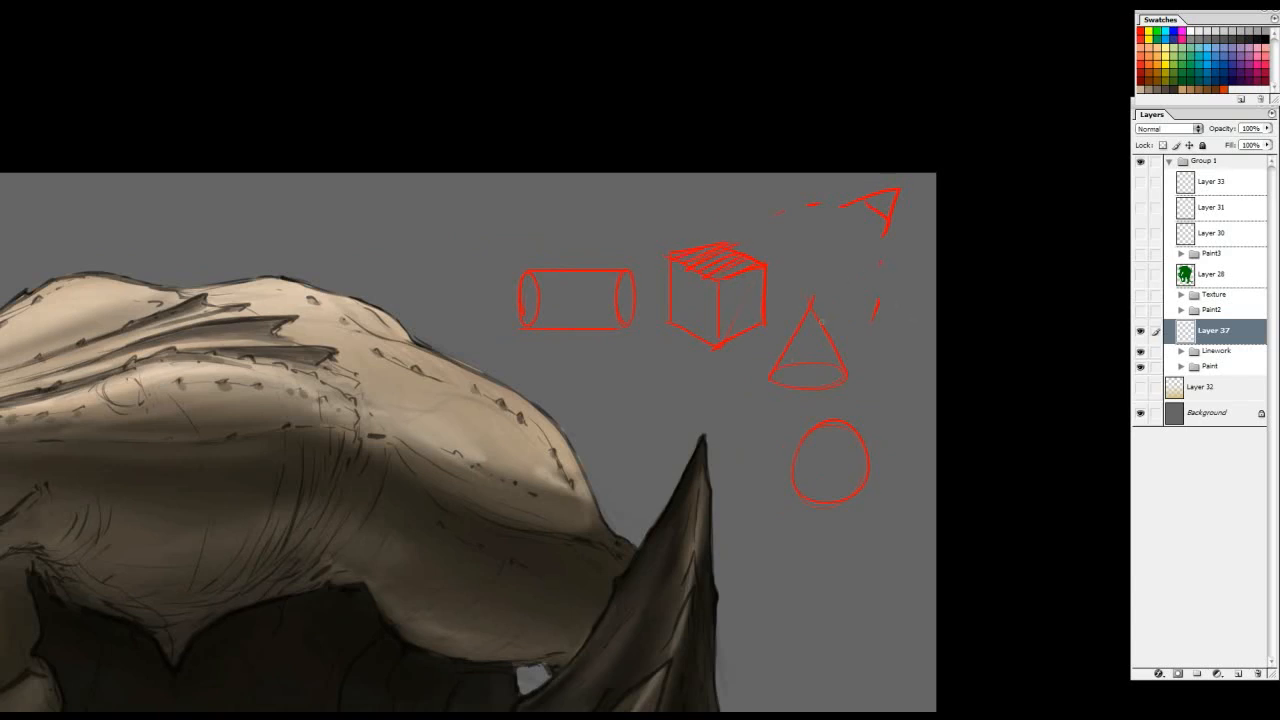
mouse_move(813, 327)
mouse_down()
mouse_move(816, 380)
mouse_move(831, 349)
mouse_up()
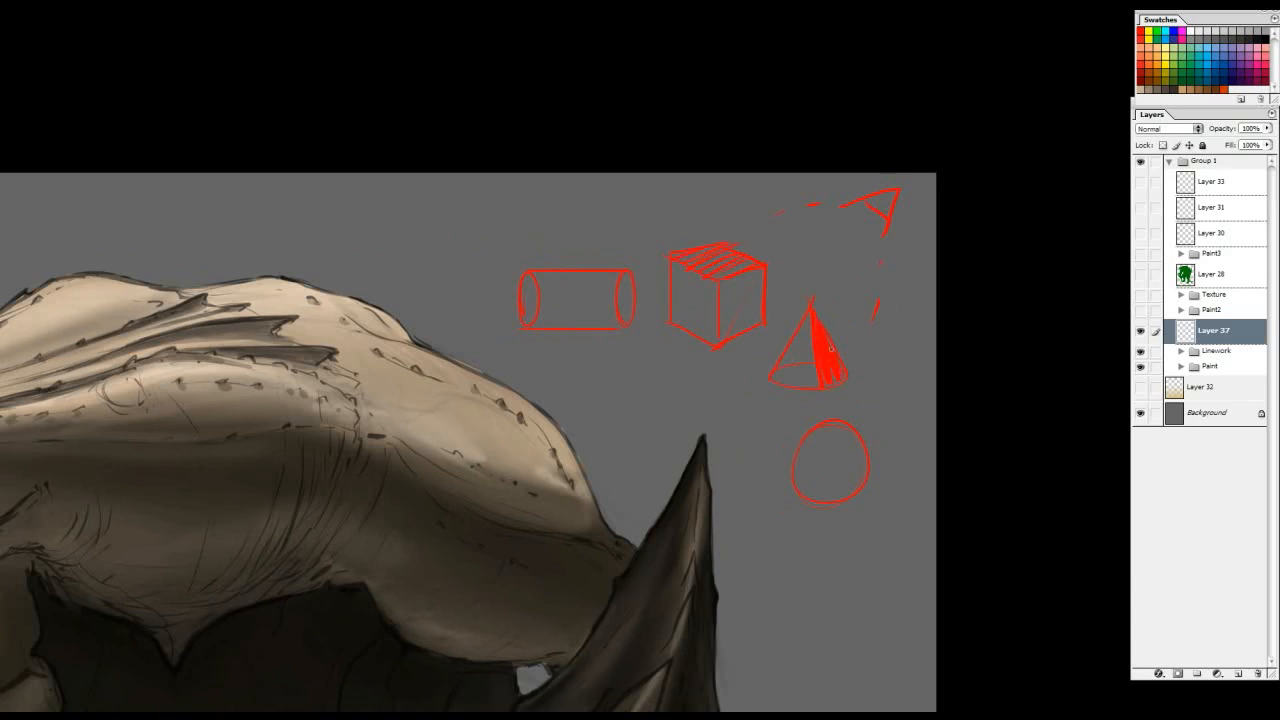
mouse_move(819, 434)
mouse_down()
mouse_move(855, 445)
mouse_move(811, 432)
mouse_move(862, 481)
mouse_up()
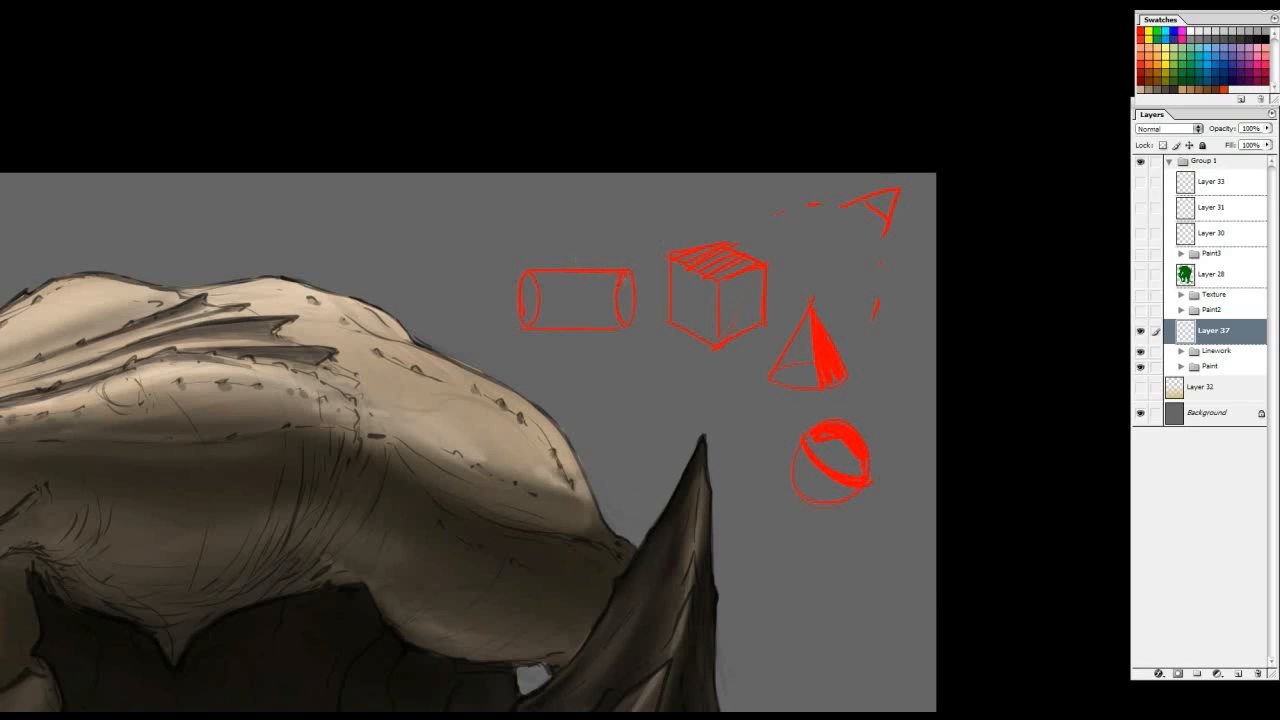
drag(532, 213, 540, 252)
drag(528, 240, 558, 245)
key(ctrl+z)
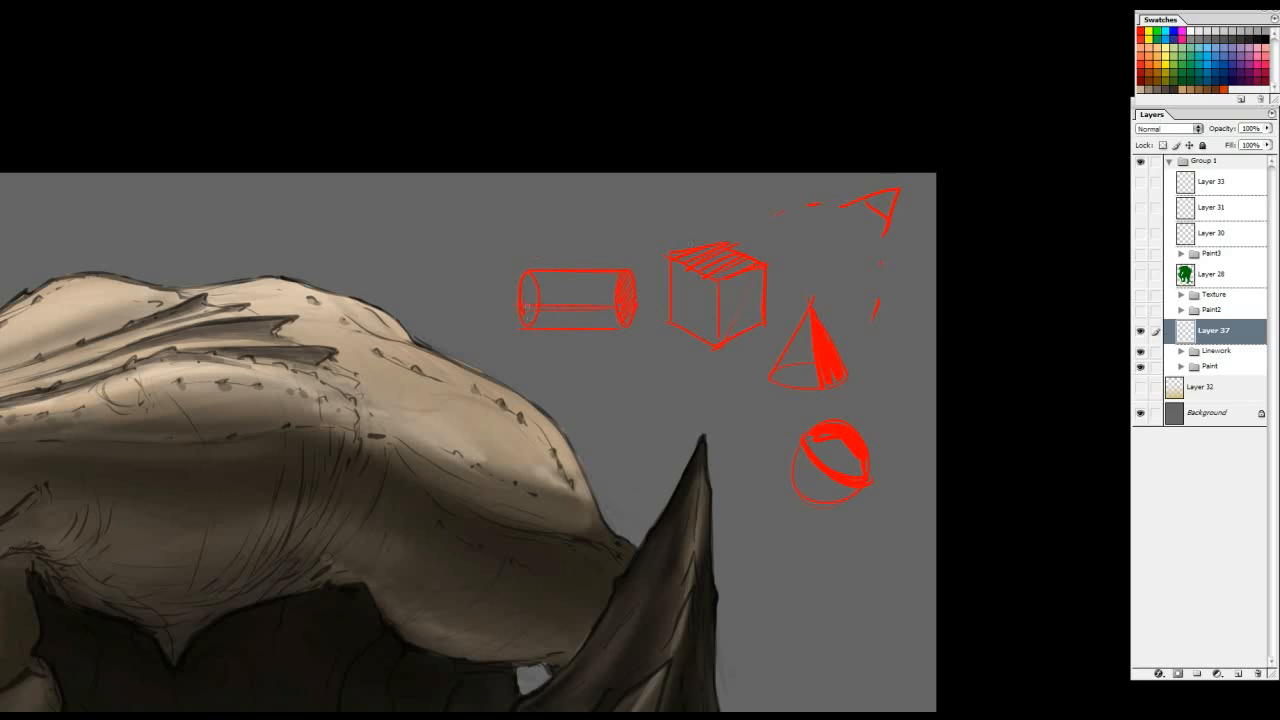
ctrl+alt+click(705, 318)
drag(582, 450, 734, 195)
mouse_move(437, 97)
mouse_down()
mouse_move(457, 563)
mouse_move(470, 94)
mouse_up()
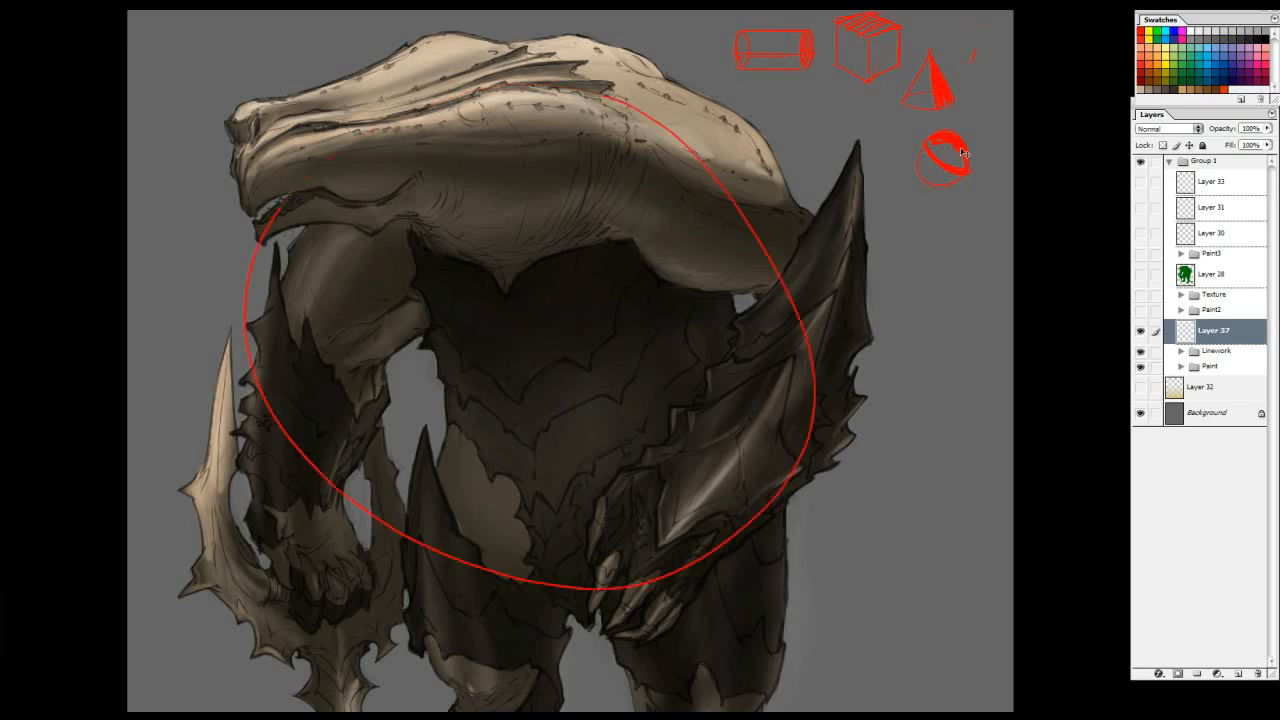
key(ctrl+z)
drag(895, 53, 771, 254)
ctrl+click(773, 255)
mouse_move(756, 183)
mouse_down()
mouse_move(855, 358)
mouse_move(878, 222)
mouse_up()
key(ctrl+z)
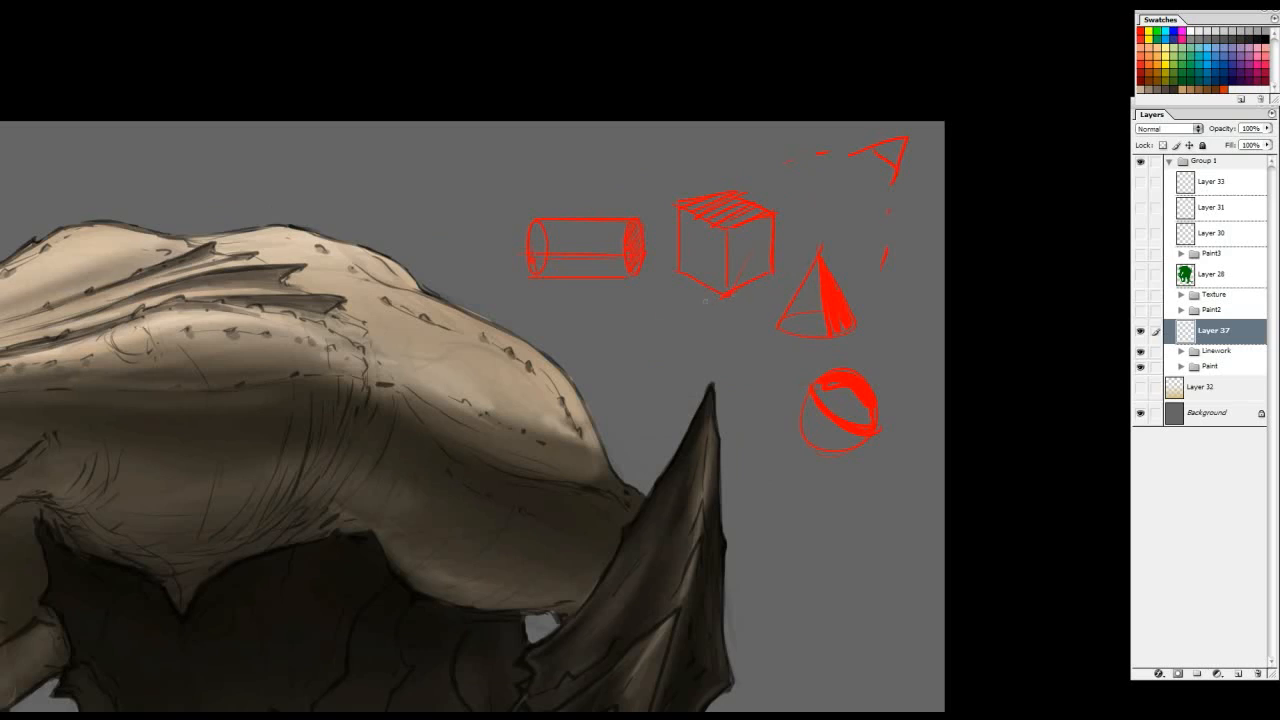
Hatch in red the cast shadows of the cube, cone, circle and cylinder, and shade the sides facing away from the light
mouse_move(625, 279)
mouse_down()
mouse_move(700, 292)
mouse_move(705, 312)
mouse_up()
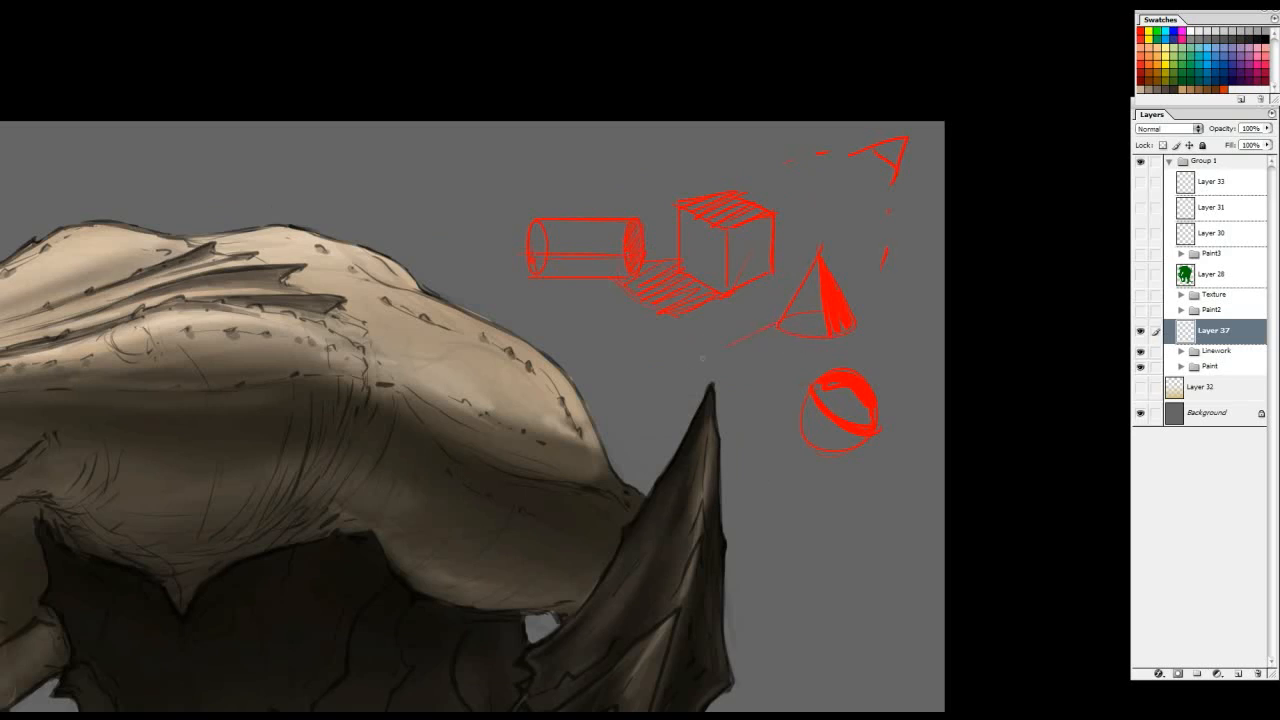
drag(716, 351, 791, 347)
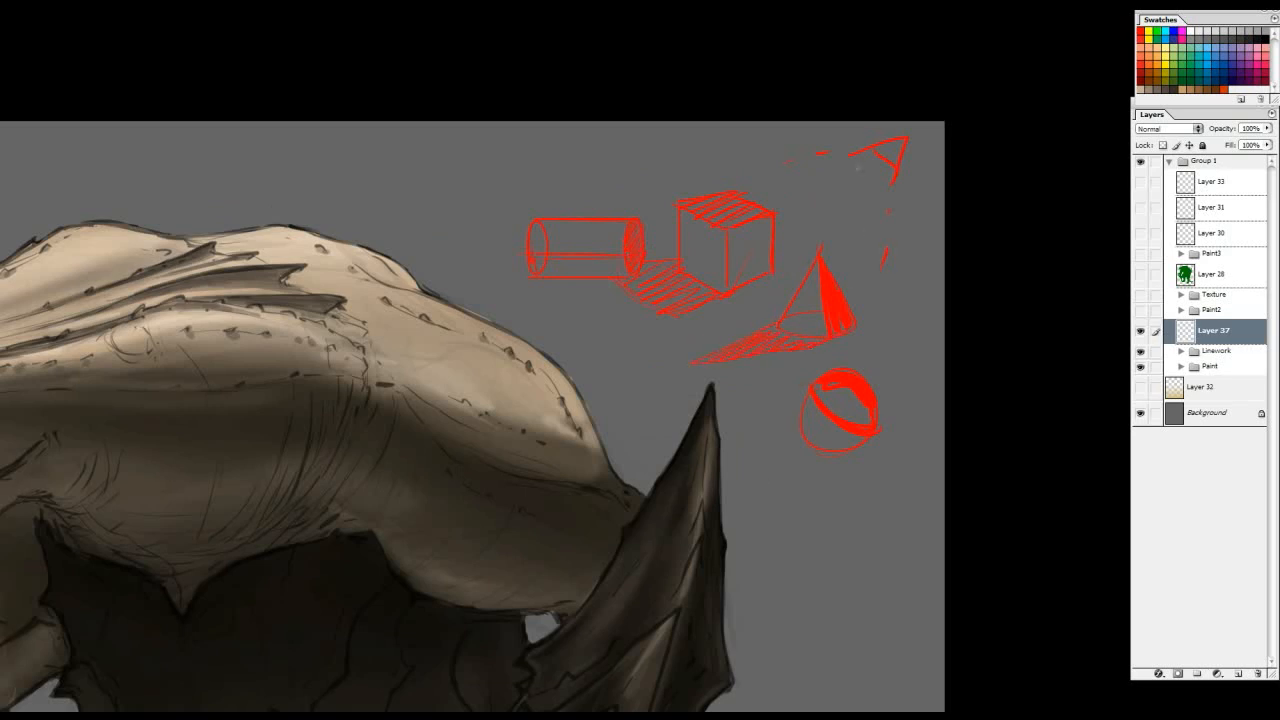
drag(872, 164, 884, 178)
key(ctrl+z)
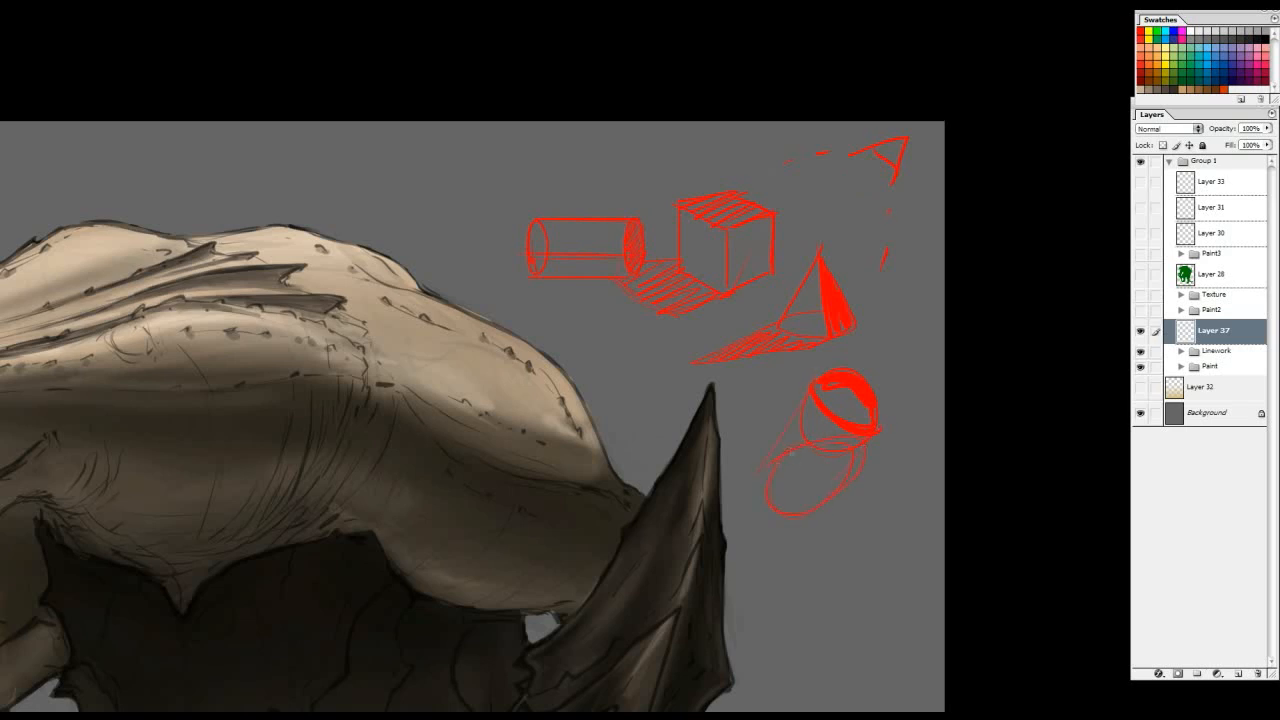
mouse_move(775, 498)
mouse_down()
mouse_move(852, 451)
mouse_move(840, 489)
mouse_move(763, 513)
mouse_up()
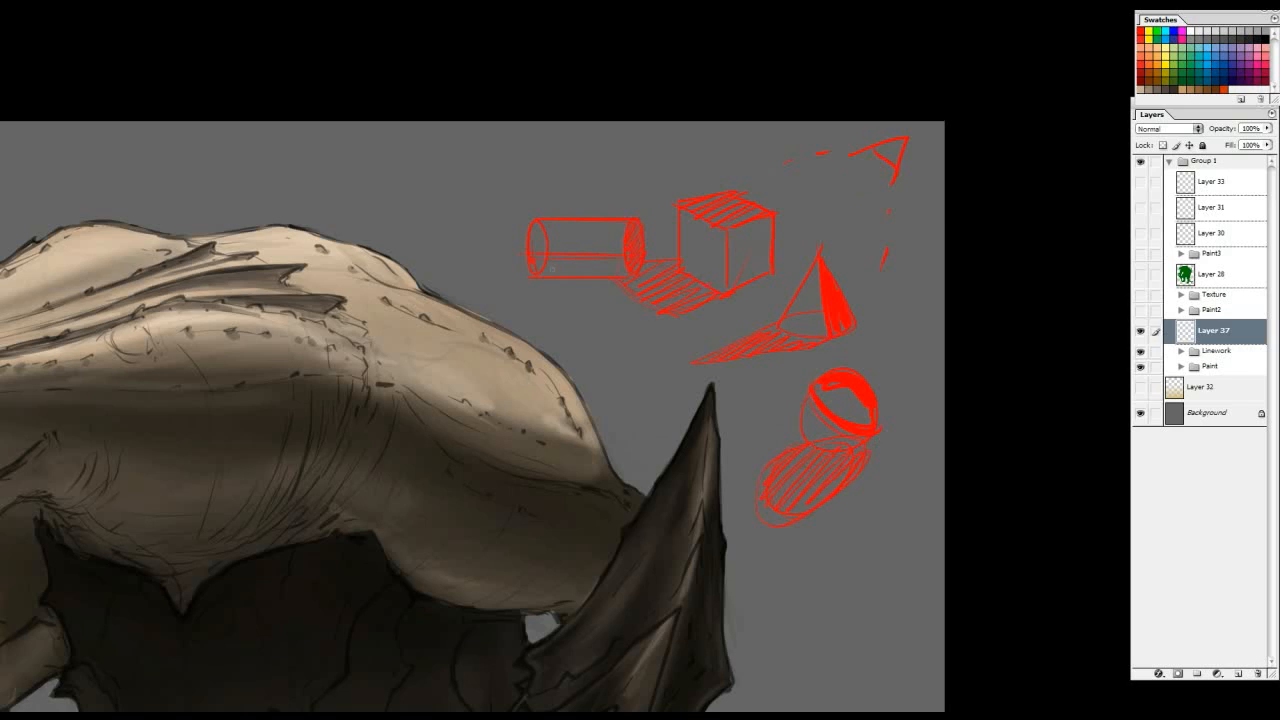
drag(553, 272, 463, 271)
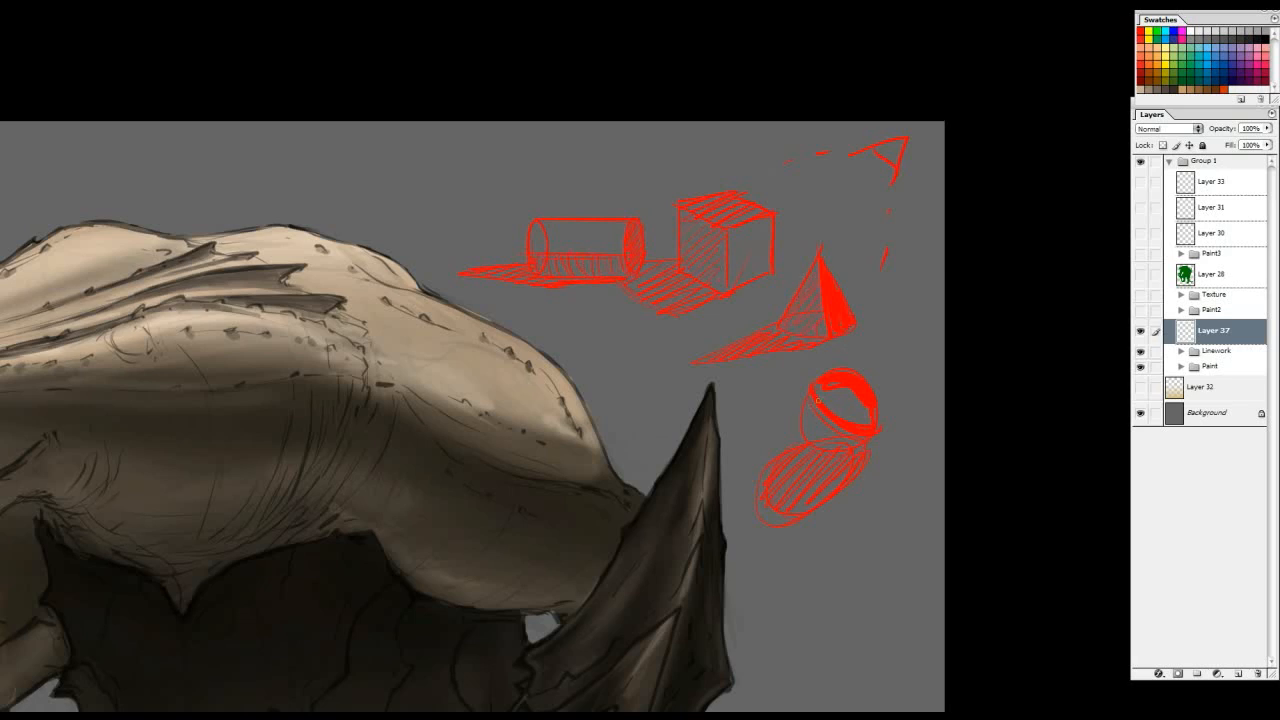
Delete the layer holding the red shape sketches and bring the whole creature into view
key(ctrl+minus)
drag(844, 279, 902, 146)
drag(1217, 336, 1258, 674)
drag(527, 458, 707, 263)
drag(806, 214, 834, 188)
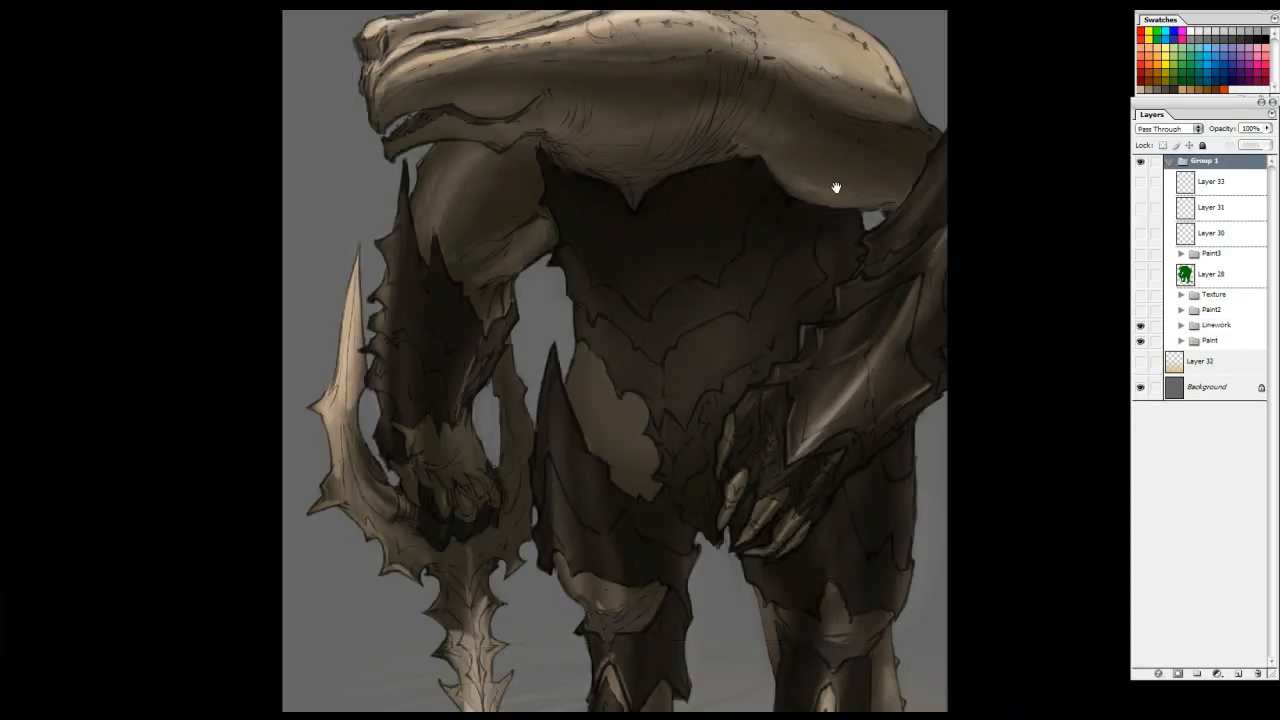
key(ctrl+minus)
drag(735, 250, 763, 294)
drag(734, 336, 718, 258)
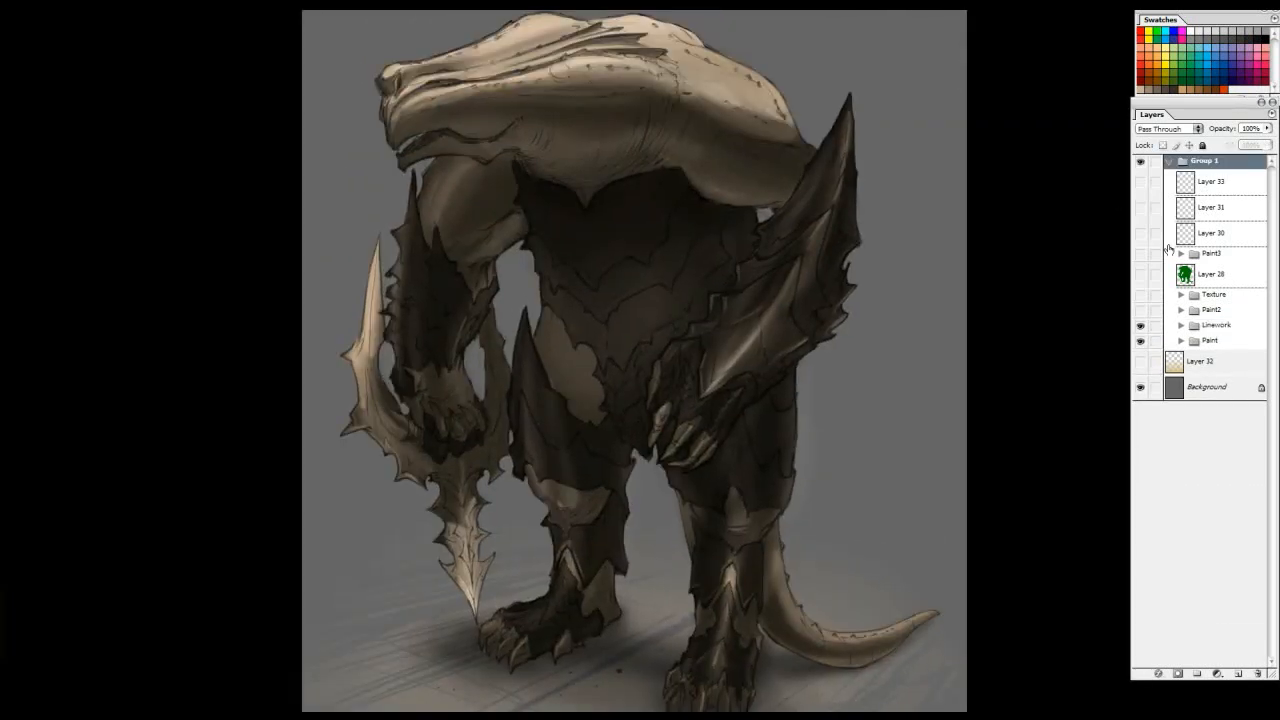
Turn on the Paint2 group, comparing the creature with and without it, and expand the group to list its layers
click(1140, 311)
click(1140, 311)
click(1140, 311)
click(1140, 311)
click(1140, 311)
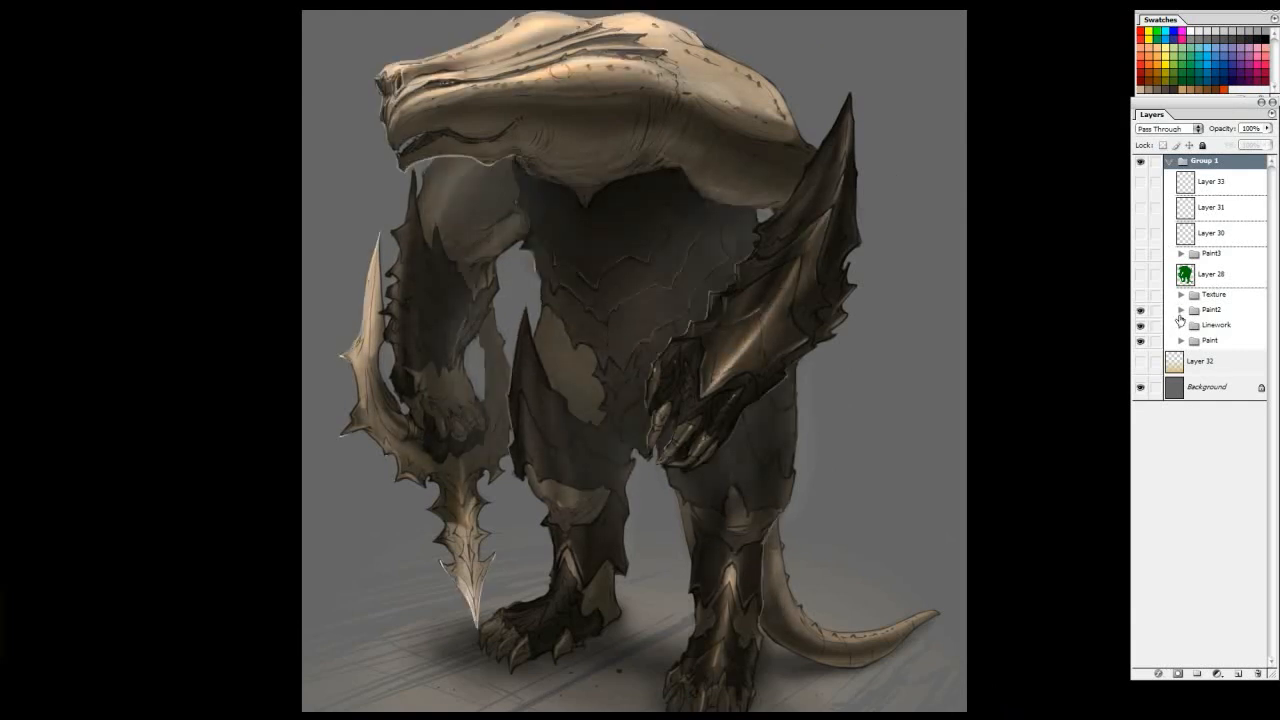
click(1181, 311)
Hide the Linework group to examine the paint alone on the creature's head
ctrl+click(466, 134)
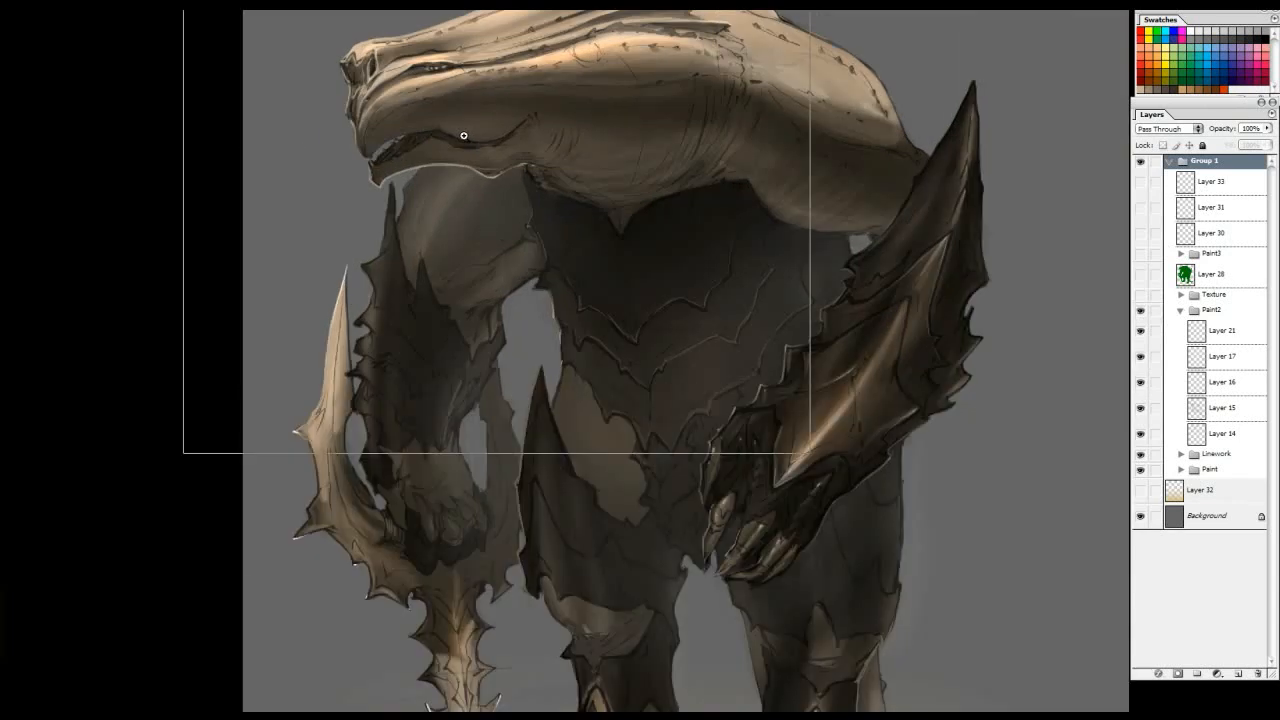
ctrl+click(466, 134)
drag(860, 86, 890, 263)
click(1140, 311)
click(1140, 311)
click(1140, 455)
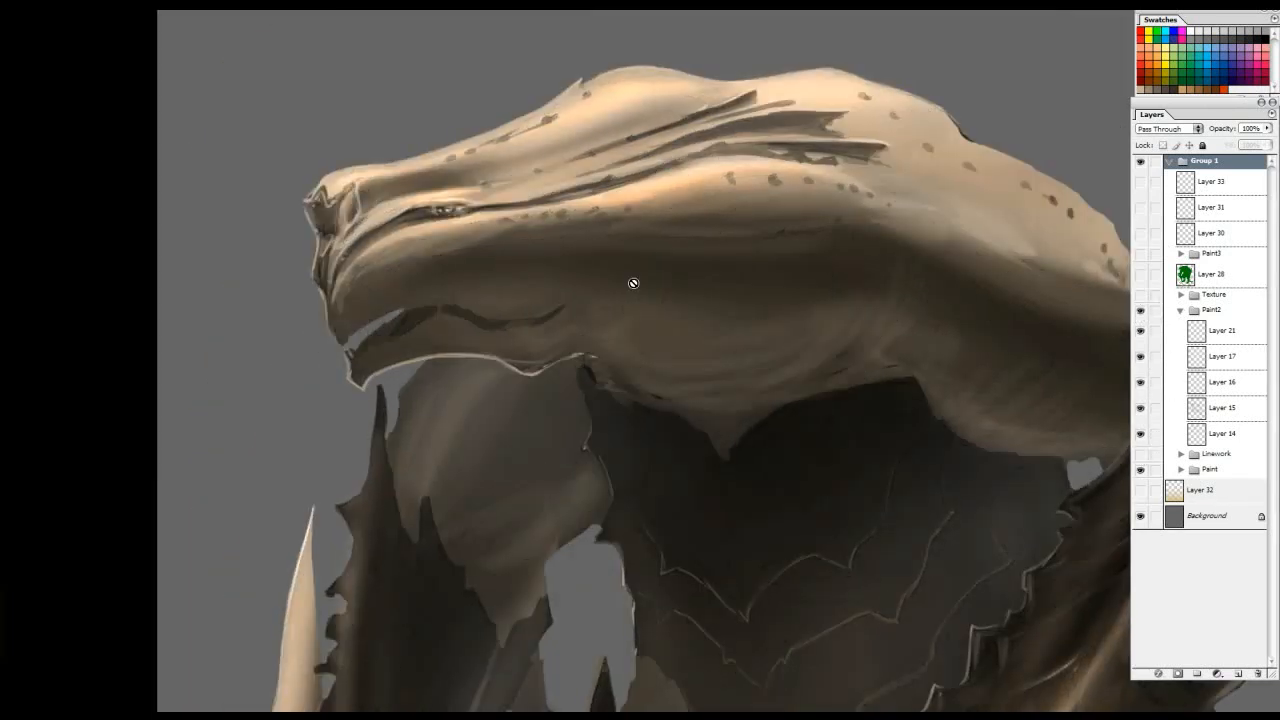
ctrl+click(545, 310)
drag(682, 146, 759, 256)
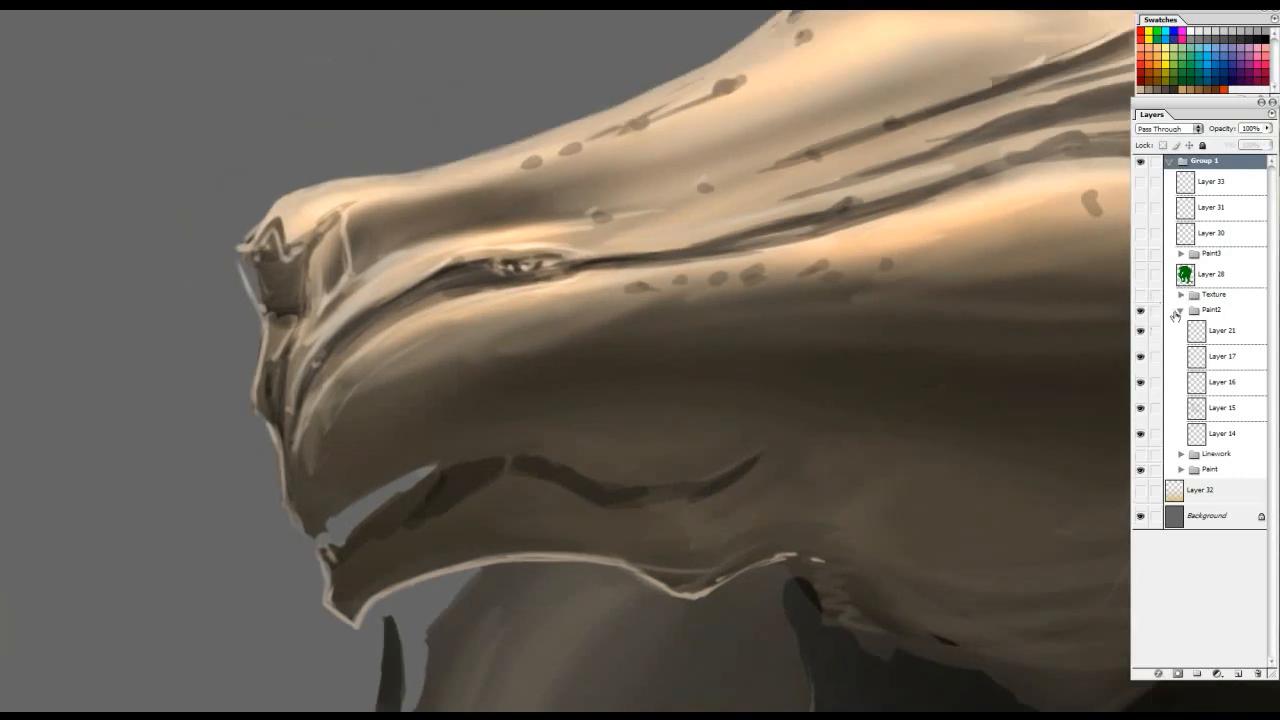
Switch the Paint2 group off and on repeatedly to compare the head before and after that painting pass
click(1140, 313)
click(1140, 313)
click(1140, 313)
click(1140, 313)
click(1140, 313)
click(1140, 313)
click(1140, 313)
click(1140, 313)
alt+click(812, 242)
mouse_move(811, 238)
mouse_down()
mouse_move(768, 111)
mouse_move(804, 229)
mouse_up()
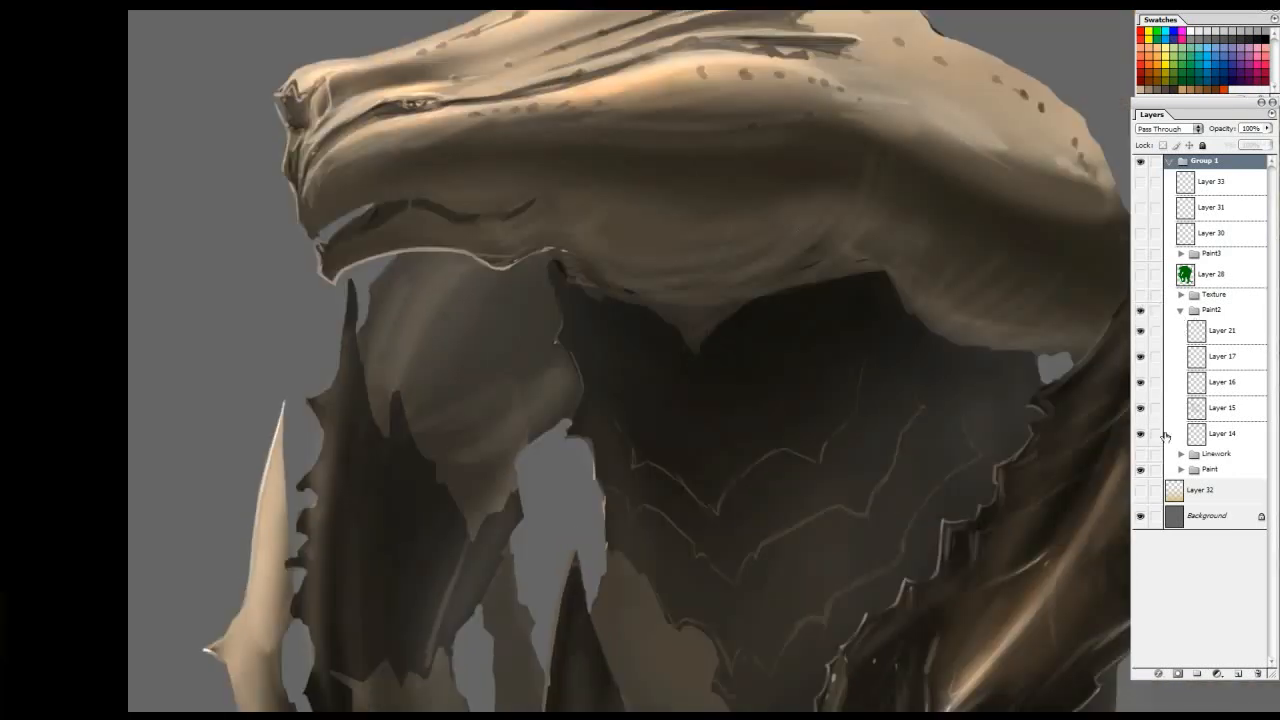
Check the Texture group briefly and turn the Linework group back on
mouse_move(685, 309)
mouse_down()
mouse_move(664, 365)
mouse_move(665, 162)
mouse_up()
key(ctrl+minus)
mouse_move(651, 399)
mouse_down()
mouse_move(677, 226)
mouse_move(637, 392)
mouse_up()
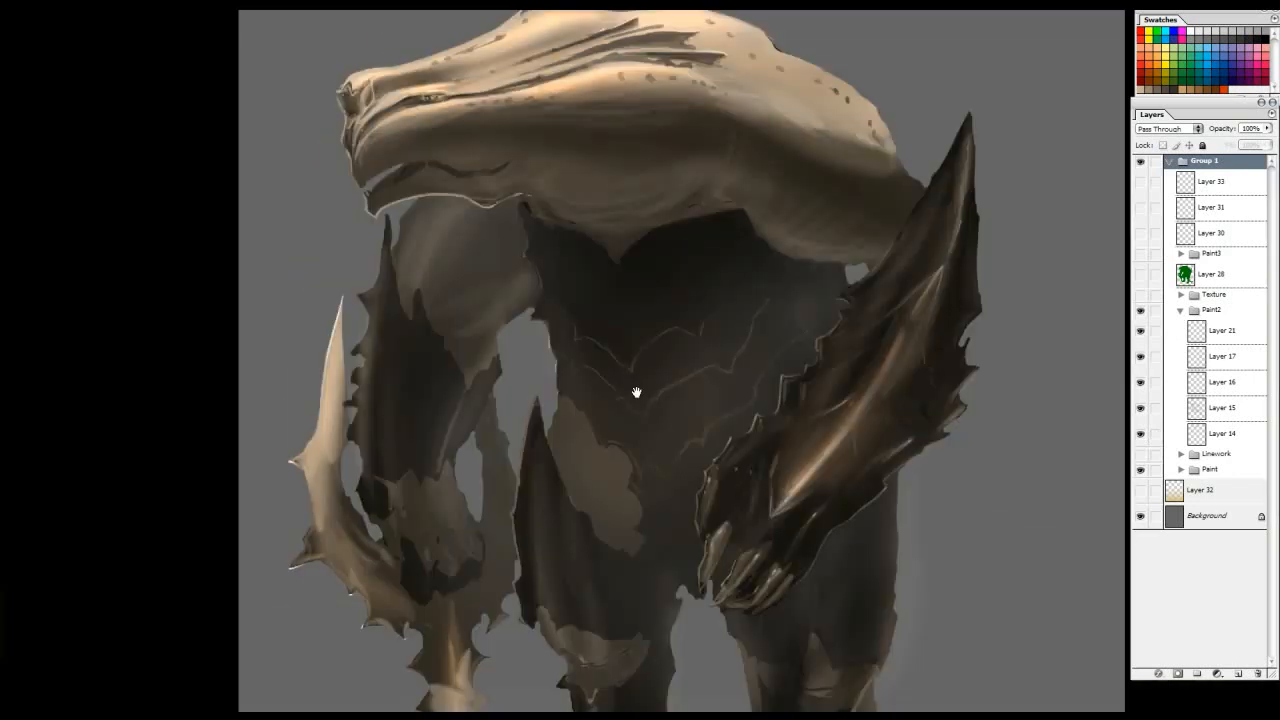
drag(616, 211, 633, 311)
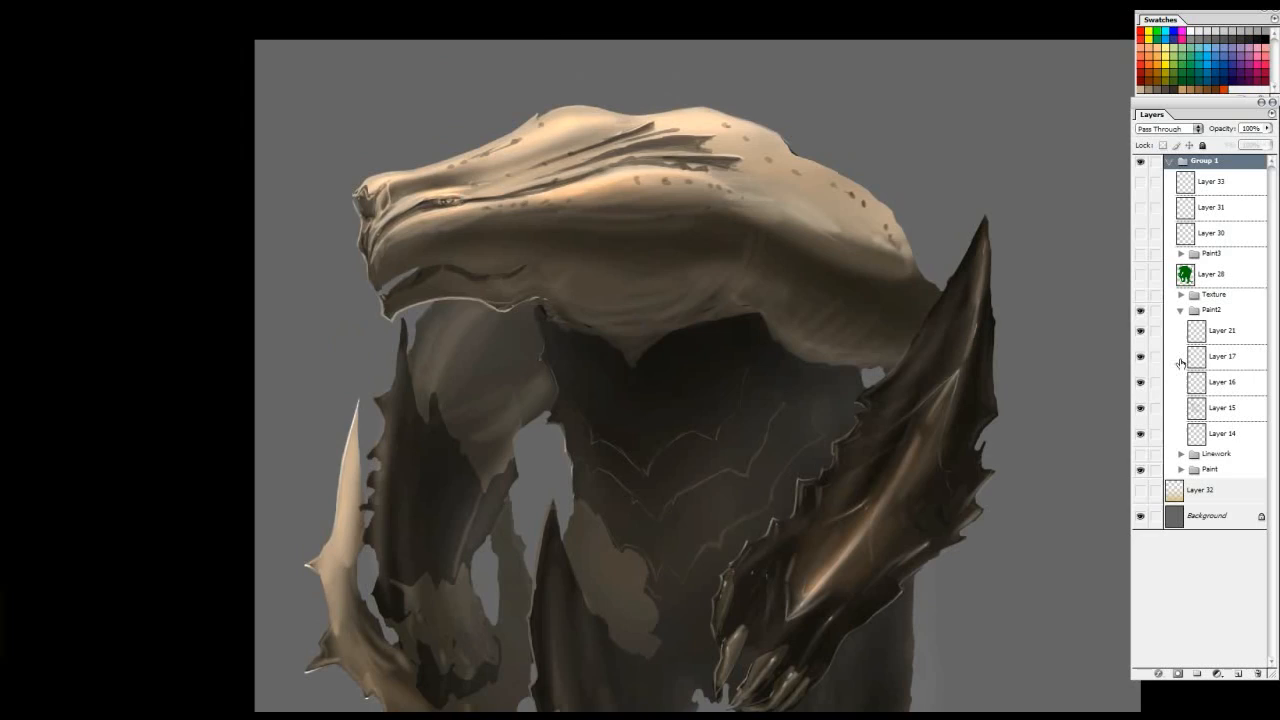
click(1140, 294)
click(1140, 294)
click(1140, 455)
Hide the Paint2 layers above Layer 14 and compare the creature with and without Layer 14
drag(643, 269, 652, 149)
drag(1140, 330, 1140, 433)
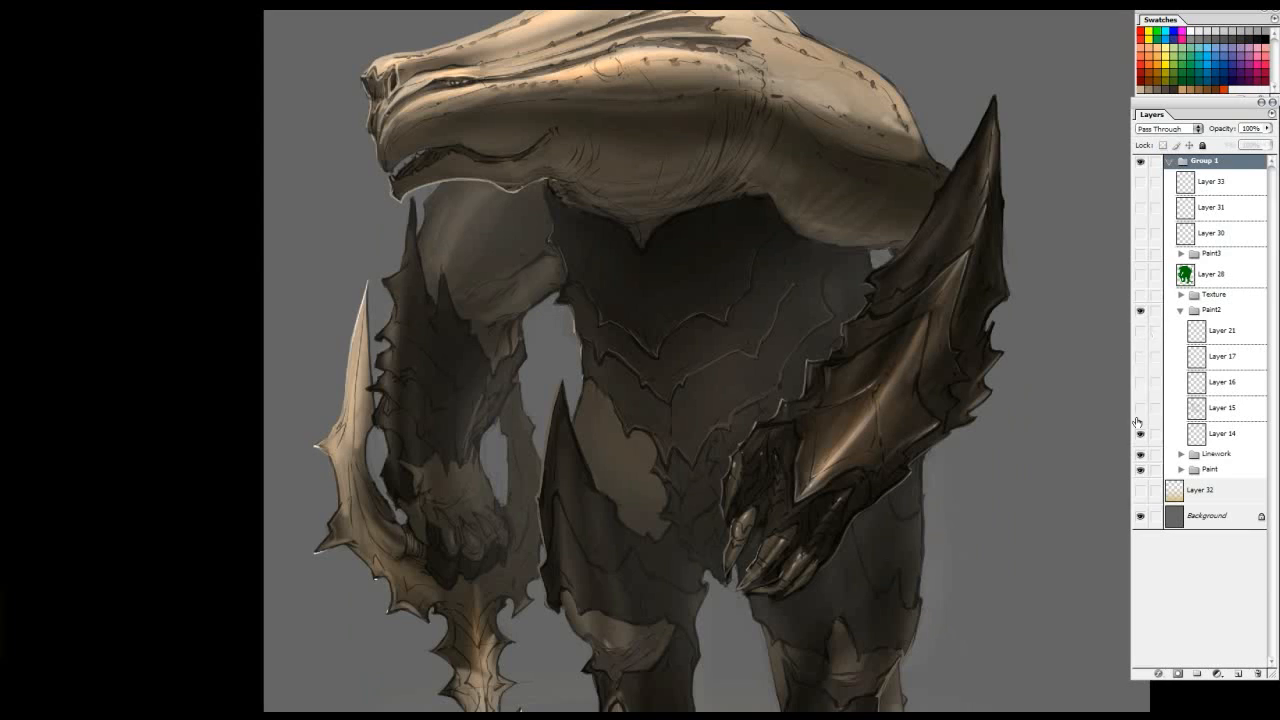
click(1140, 436)
click(1140, 436)
click(1140, 436)
Examine Layer 14's edge highlights up close on the forearm armour and head, switching the layer off and on
click(801, 386)
click(801, 386)
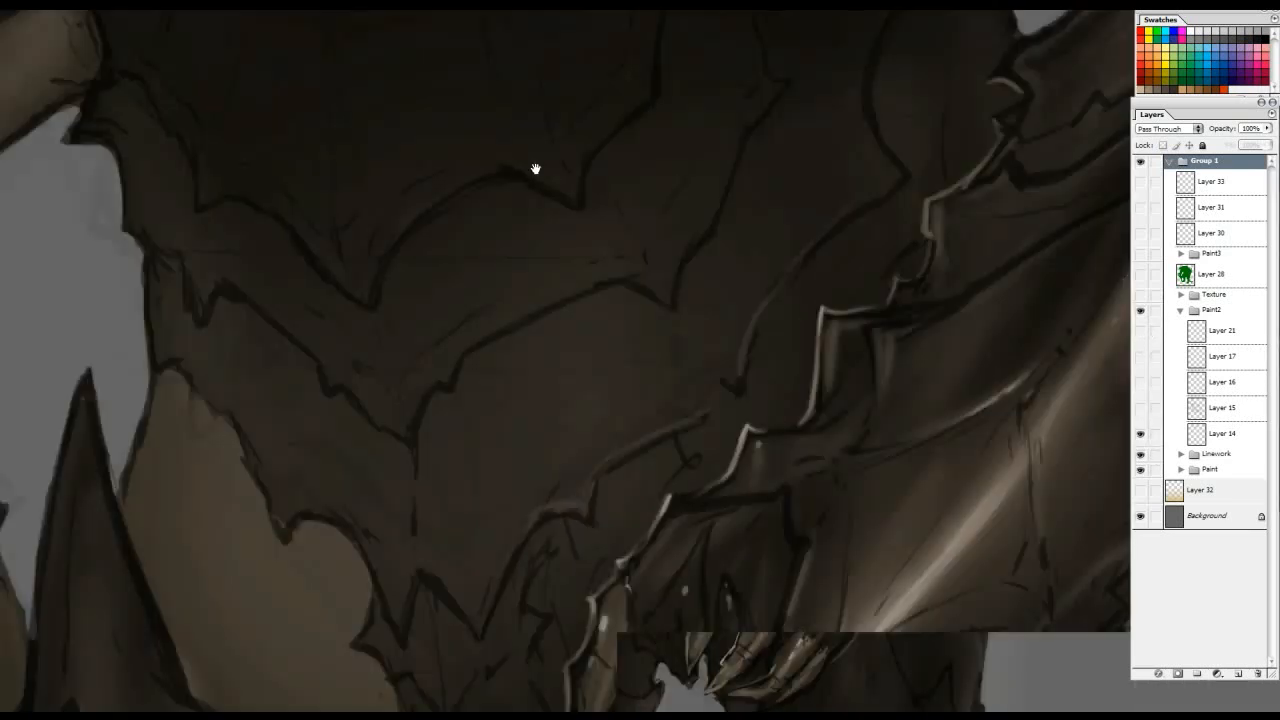
drag(534, 169, 856, 576)
alt+click(583, 231)
drag(383, 131, 524, 440)
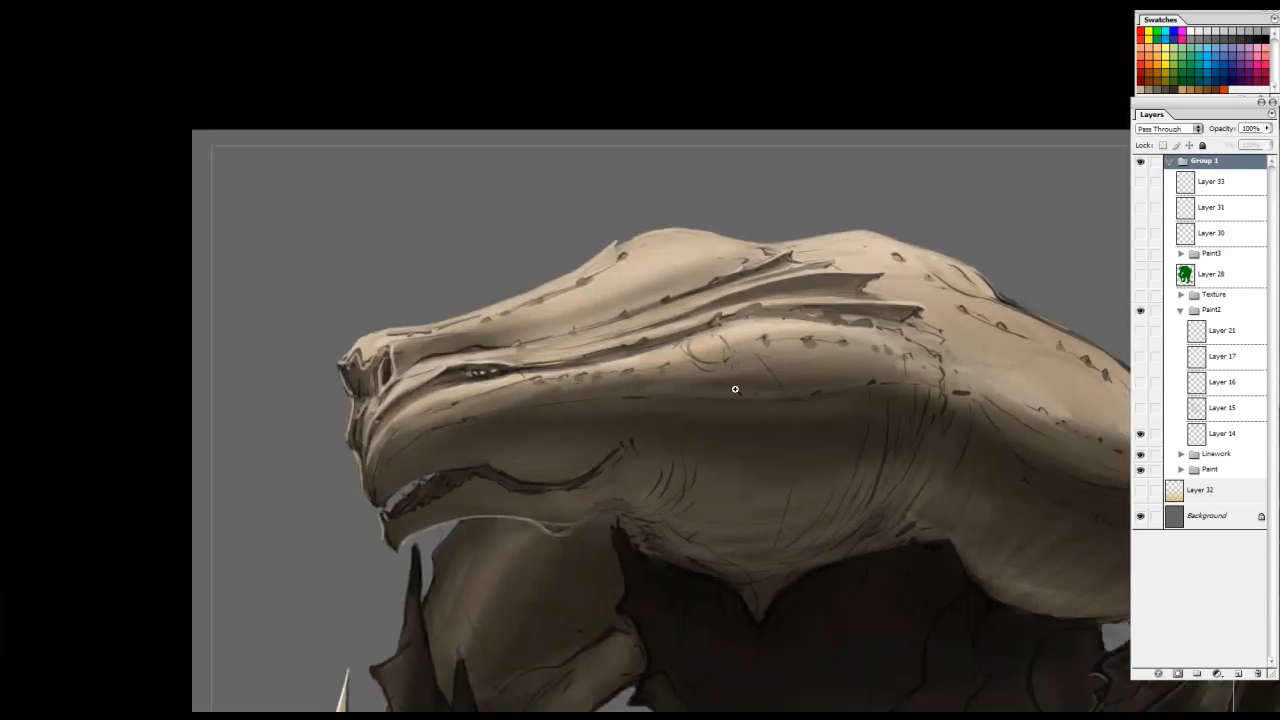
click(562, 440)
click(1140, 436)
click(1140, 436)
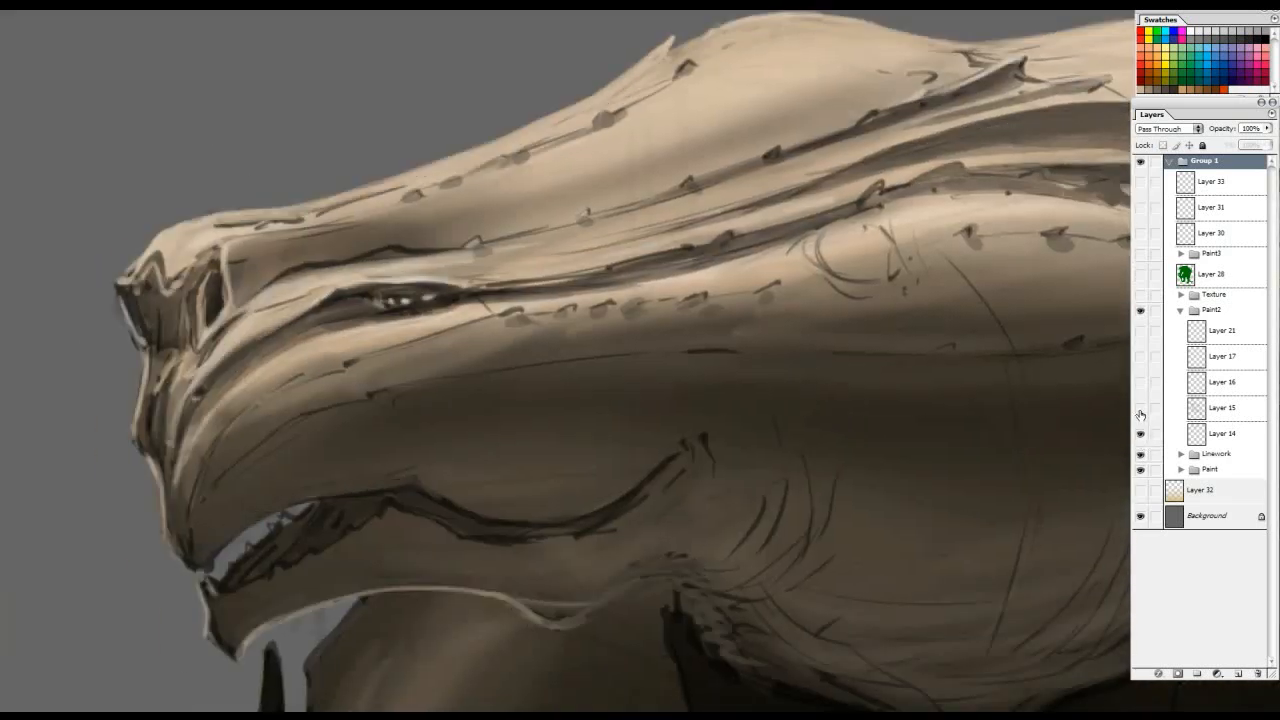
Preview Layer 15 on the torso and arms and hide it again
click(1140, 413)
alt+click(868, 390)
drag(876, 546, 794, 237)
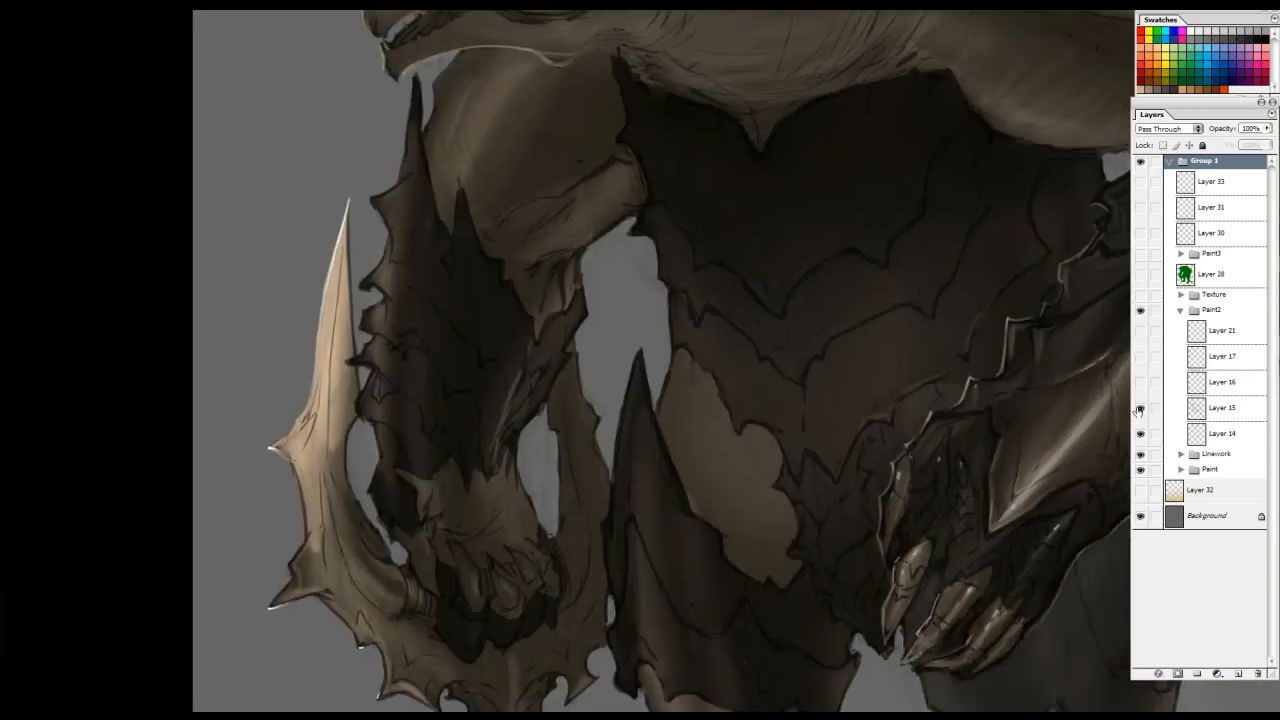
click(1141, 410)
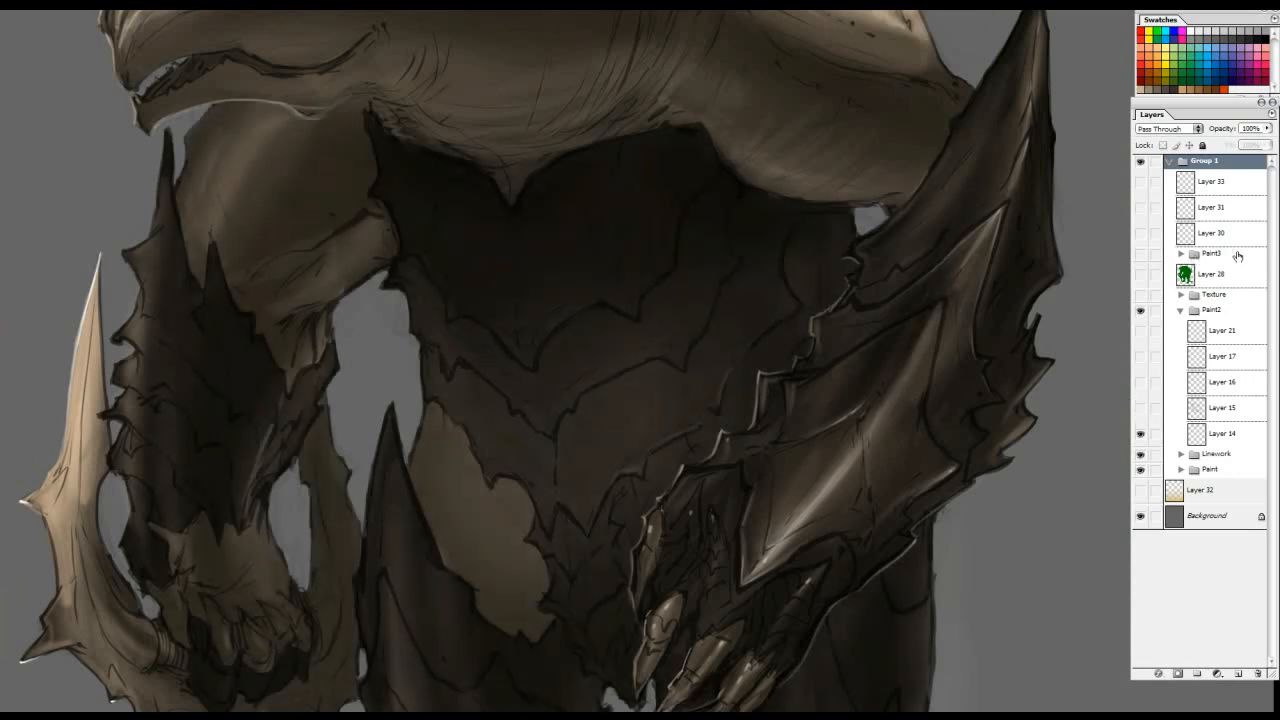
Add a new layer at the top of the Paint2 group
click(1231, 317)
click(1238, 673)
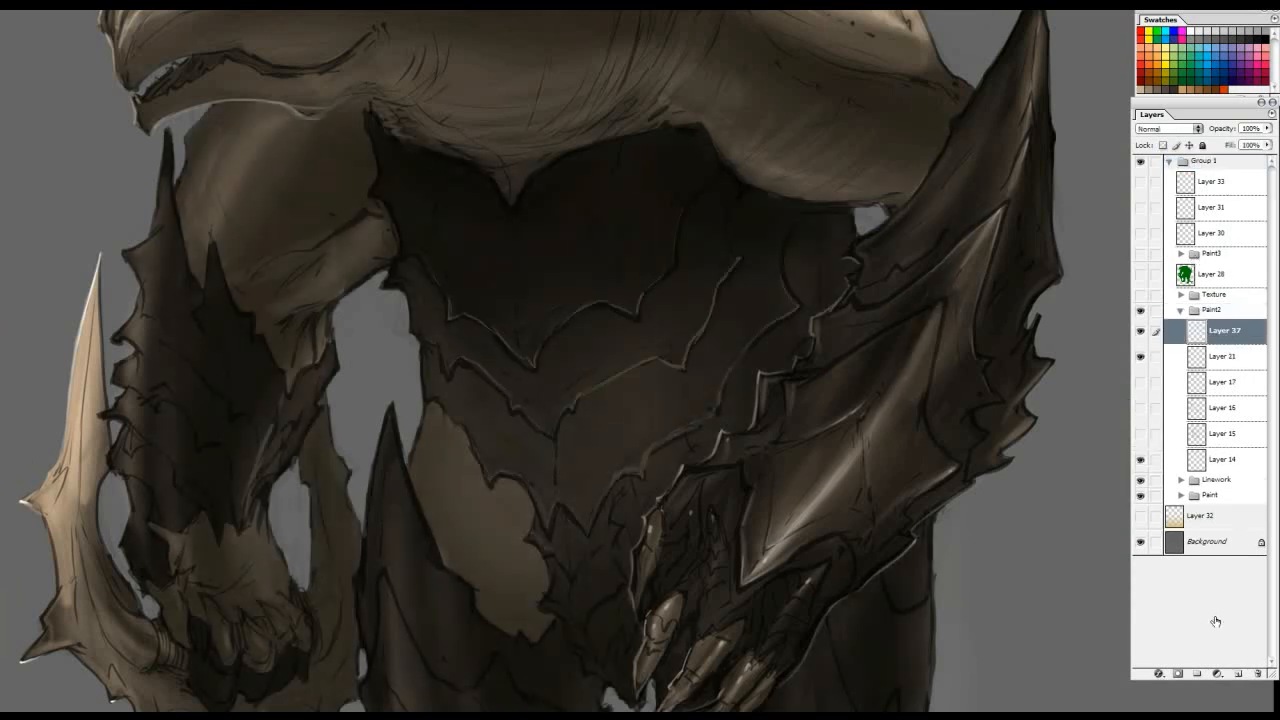
Mark the area between the torso and raised forearm with temporary red circles and strokes, undoing each one
mouse_move(775, 300)
mouse_down()
mouse_move(851, 296)
mouse_move(795, 517)
mouse_up()
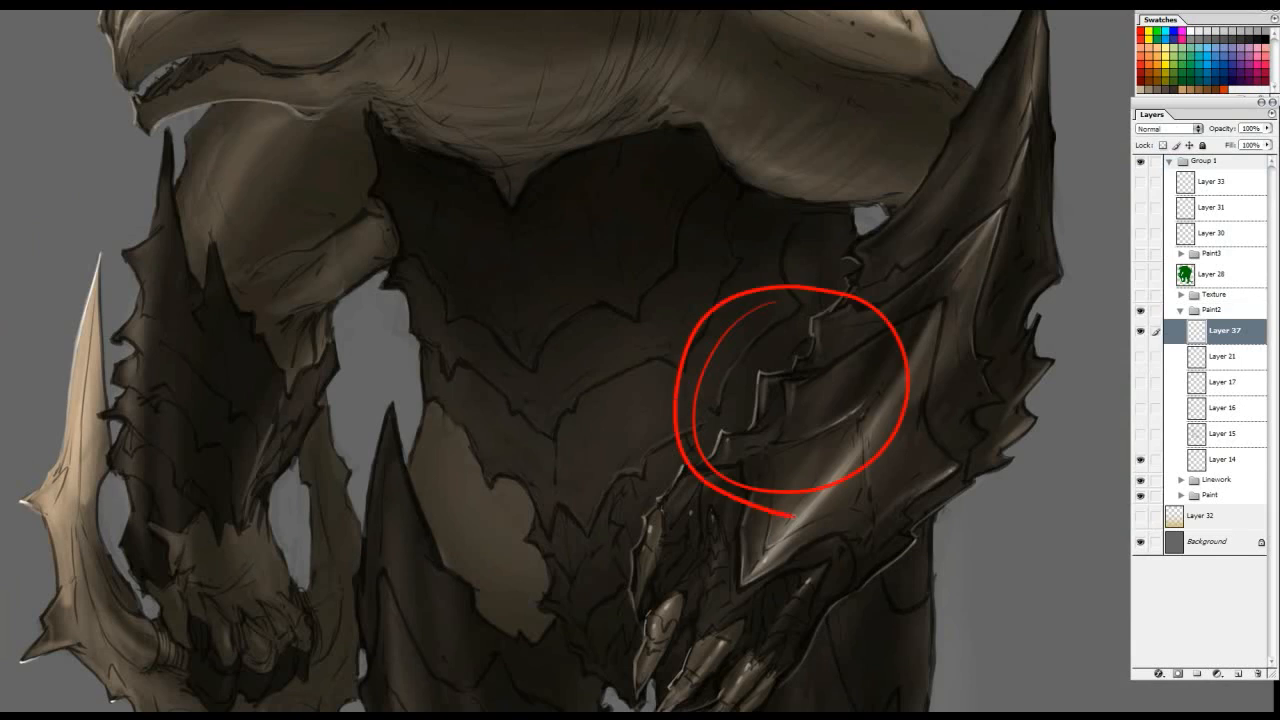
key(ctrl+z)
drag(813, 385, 814, 387)
key(ctrl+z)
drag(723, 334, 726, 336)
key(ctrl+z)
mouse_move(814, 382)
mouse_down()
mouse_move(856, 396)
mouse_move(758, 330)
mouse_move(866, 389)
mouse_move(742, 346)
mouse_move(857, 382)
mouse_up()
key(ctrl+z)
key(ctrl+z)
key(ctrl+z)
drag(814, 297, 829, 366)
key(ctrl+z)
drag(771, 297, 760, 290)
key(ctrl+z)
Turn on Layer 15 in the Paint2 group and compare the torso behind the forearm with and without it
click(1141, 434)
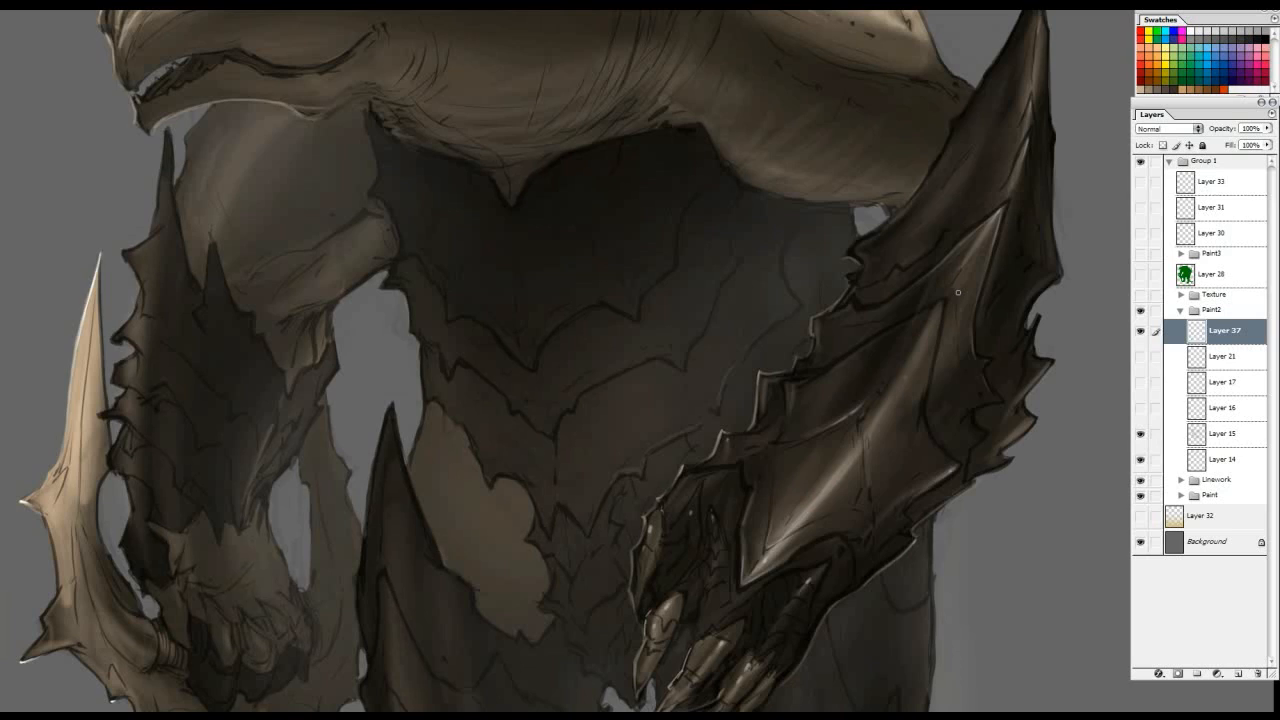
ctrl+click(807, 383)
click(1140, 436)
click(1140, 434)
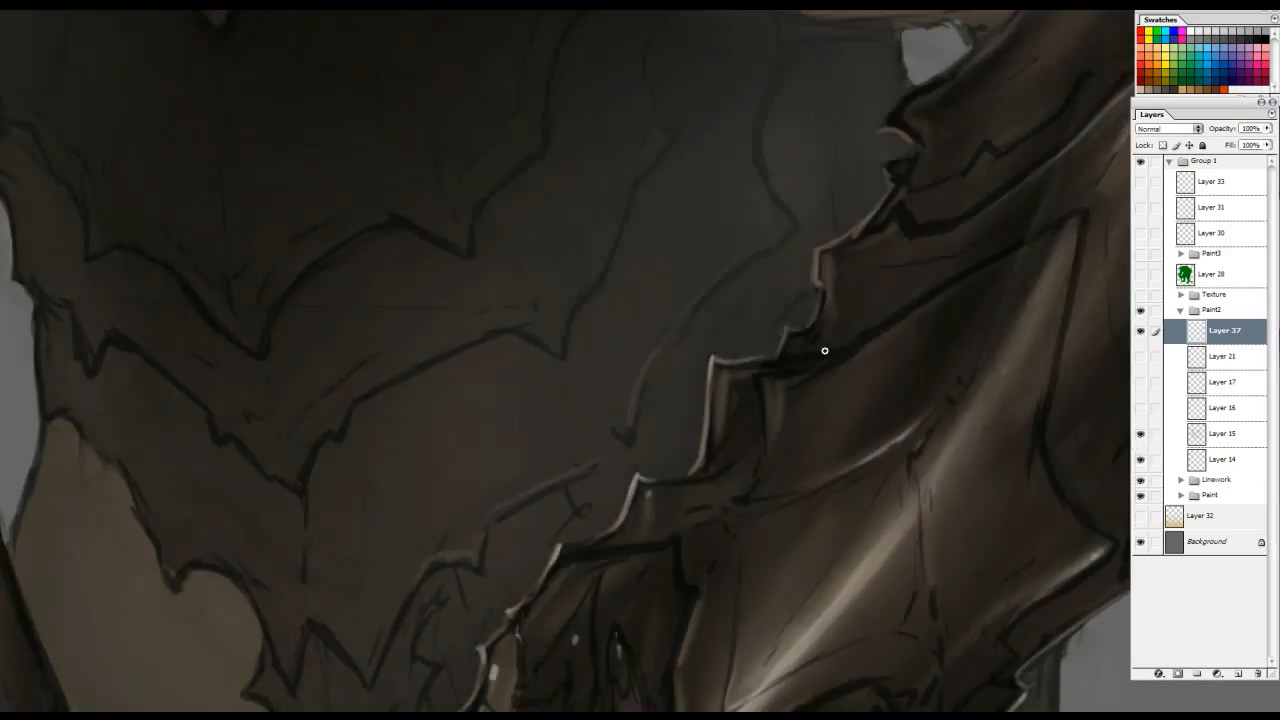
Circle the raised forearm and the torso behind it in red, and undo the marks
ctrl+alt+click(777, 338)
ctrl+alt+click(802, 330)
mouse_move(814, 317)
mouse_down()
mouse_move(722, 225)
mouse_move(669, 207)
mouse_up()
ctrl+alt+click(783, 317)
mouse_move(652, 242)
mouse_down()
mouse_move(686, 230)
mouse_move(669, 265)
mouse_up()
key(ctrl+alt+z)
key(ctrl+alt+z)
drag(658, 251, 669, 265)
key(ctrl+alt+z)
key(ctrl+alt+z)
drag(811, 171, 815, 243)
mouse_move(690, 220)
mouse_down()
mouse_move(684, 493)
mouse_move(584, 300)
mouse_up()
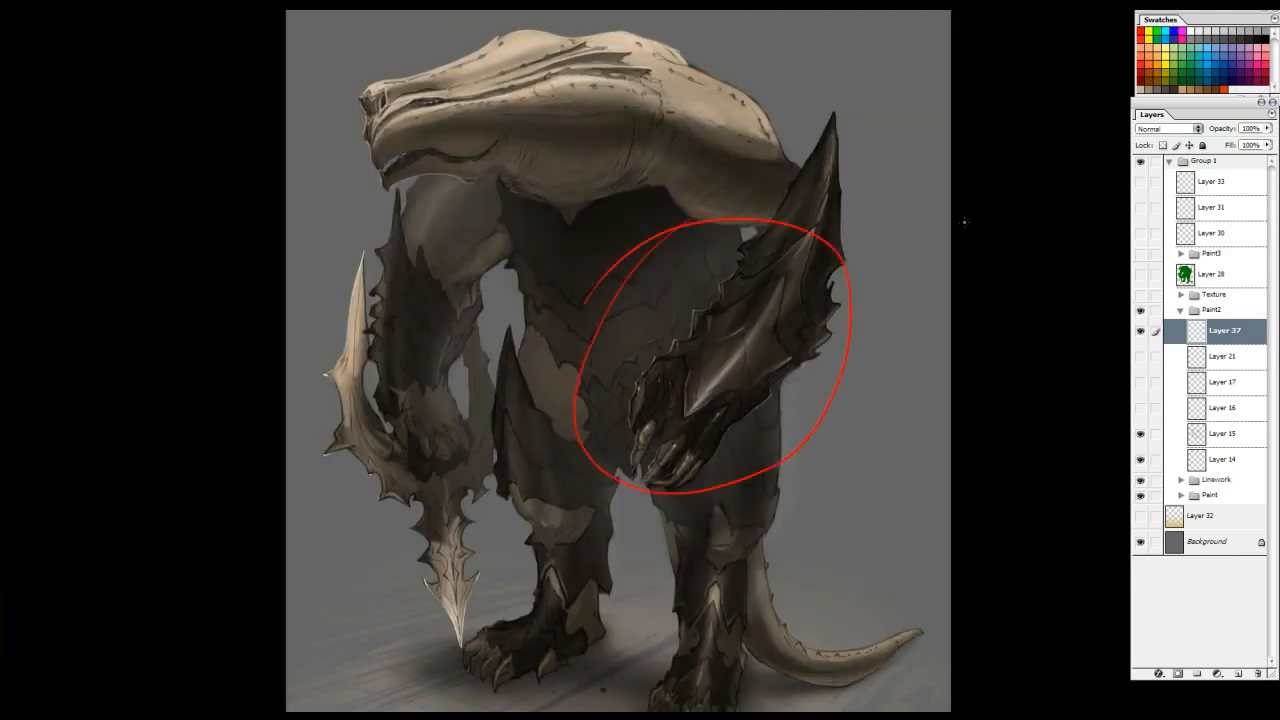
key(ctrl+alt+z)
Turn on Layer 16 in the Paint2 group and compare its effect on the jaw, arms and legs
click(1140, 408)
click(1140, 408)
click(1140, 408)
ctrl+click(528, 208)
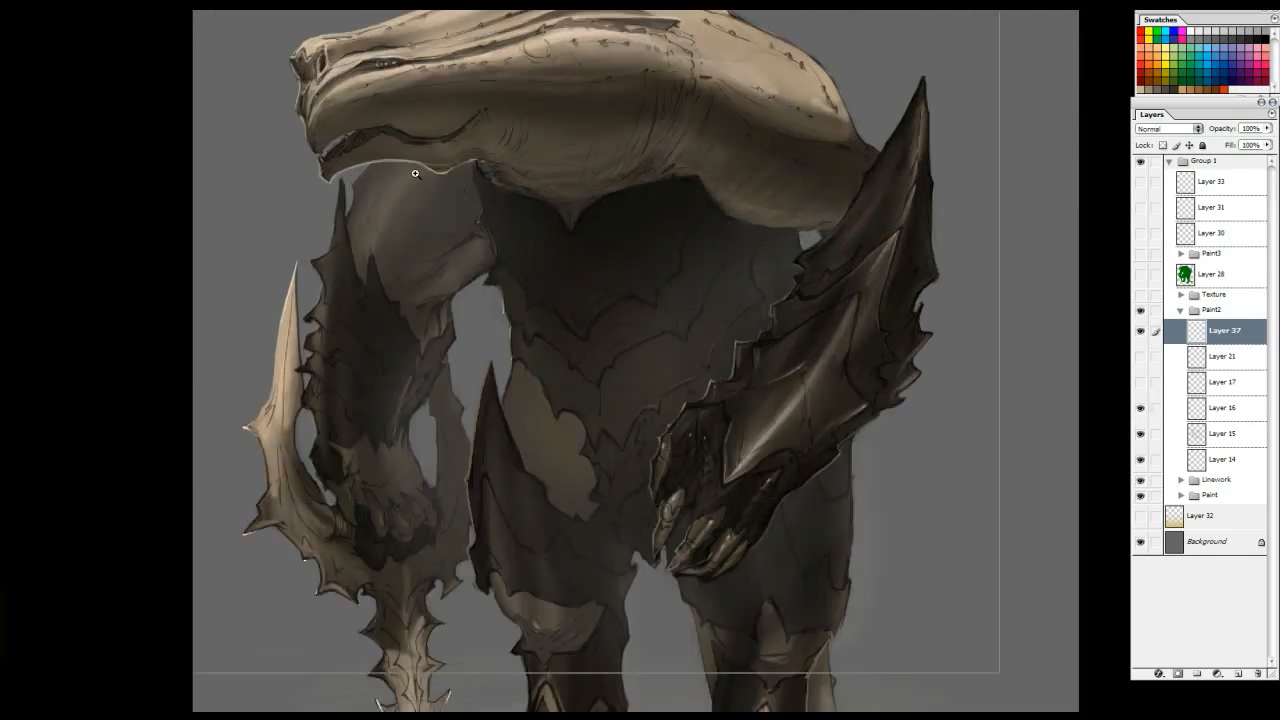
ctrl+click(494, 190)
drag(478, 200, 731, 285)
click(1140, 408)
click(1140, 408)
drag(866, 423, 837, 314)
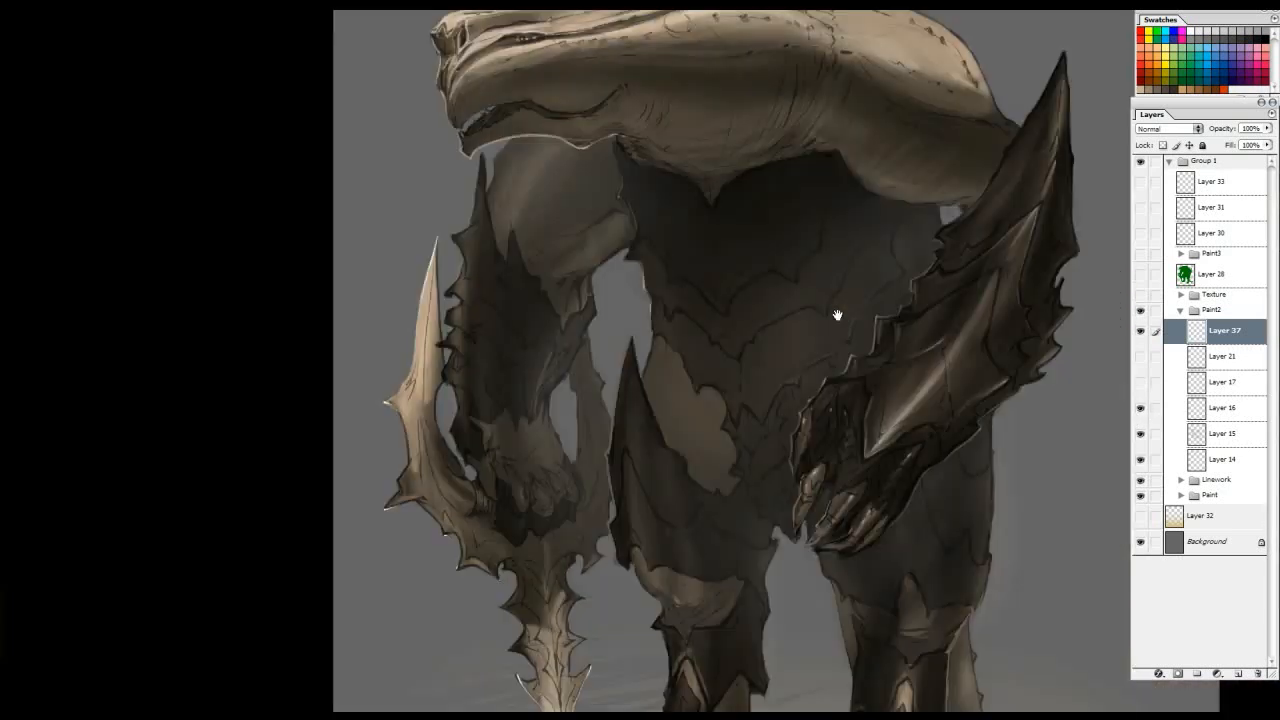
Turn on Layer 17 in the Paint2 group and compare the creature with and without it
click(1141, 382)
click(1141, 382)
click(1141, 382)
drag(856, 362, 829, 467)
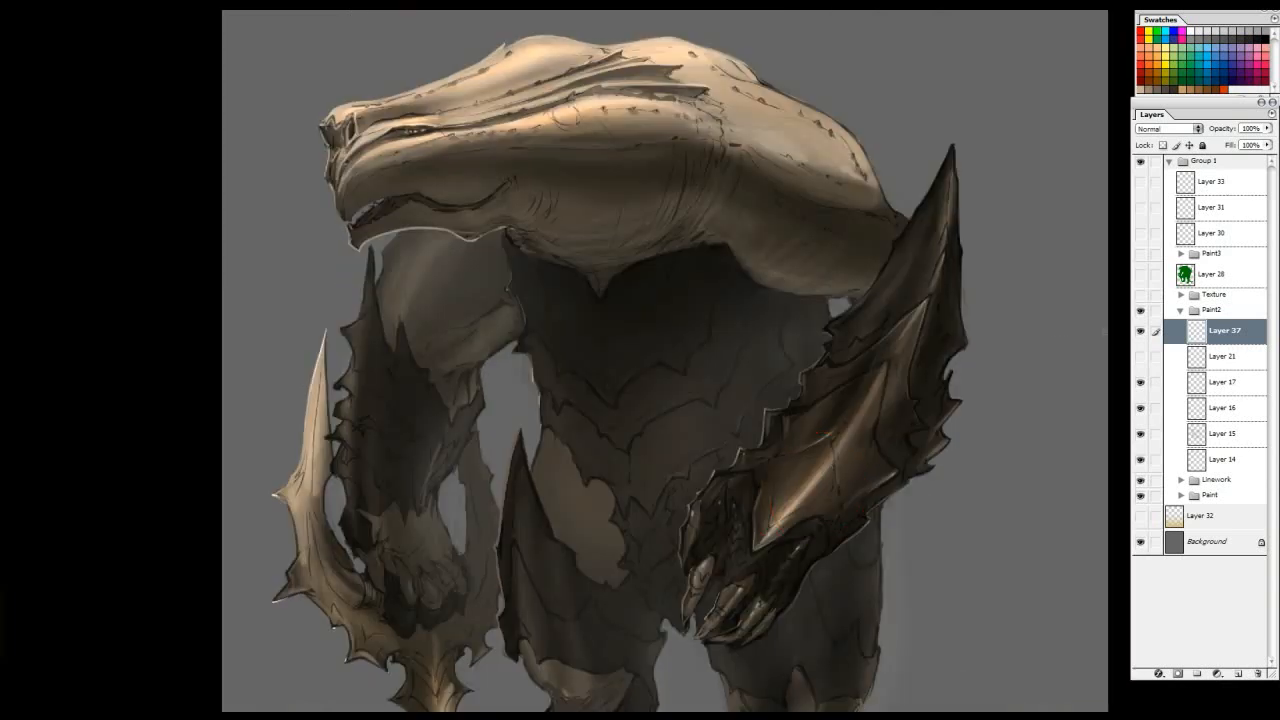
click(1142, 385)
click(1142, 385)
Inspect Layer 17's effect on the head up close and turn on Layer 21
drag(249, 14, 911, 446)
drag(151, 14, 1071, 526)
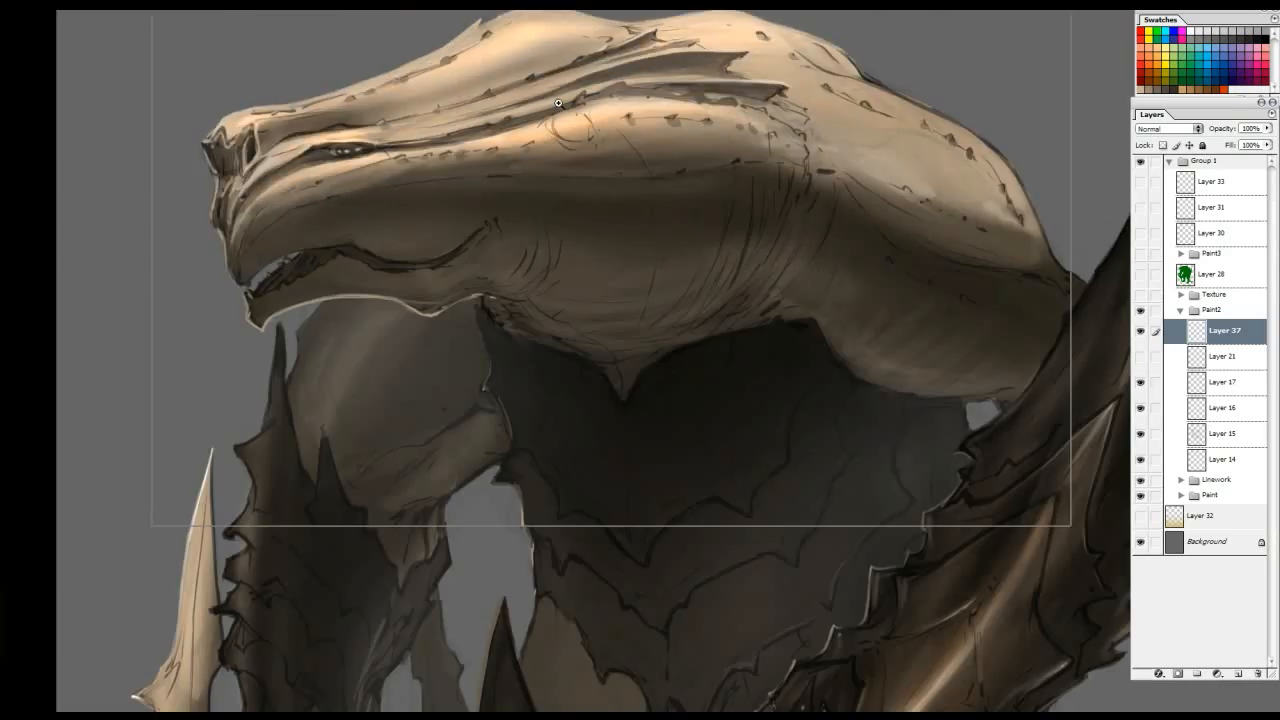
drag(665, 273, 713, 336)
click(1139, 386)
click(1139, 386)
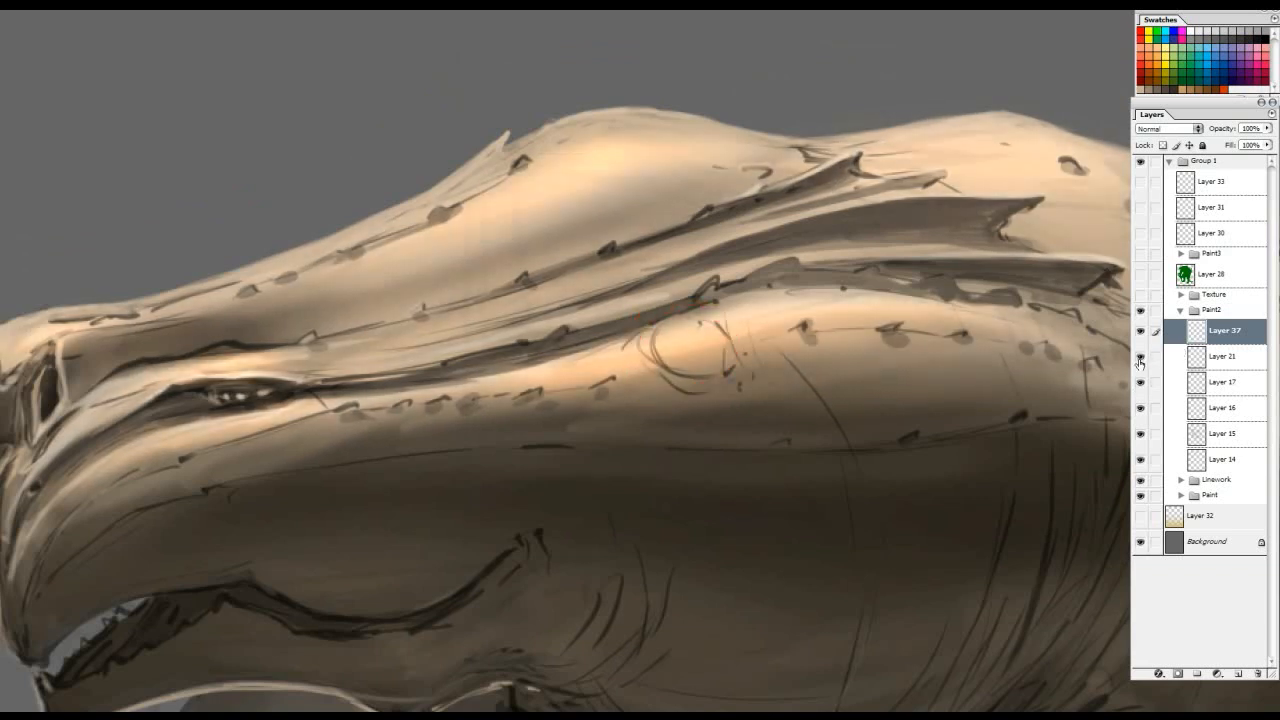
Switch Layer 37 off and on while examining the creature's torso, forearm, legs and blade
scroll(802, 405, down, 3)
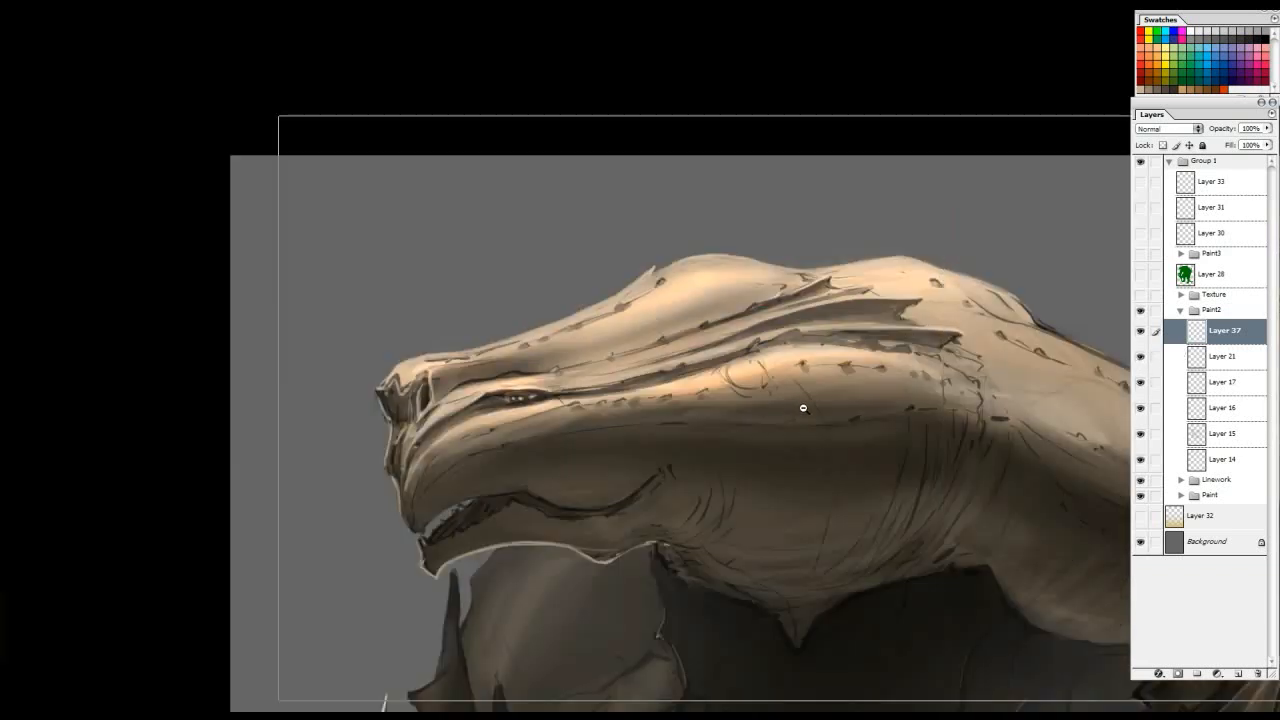
drag(888, 460, 730, 209)
click(1140, 331)
click(1140, 331)
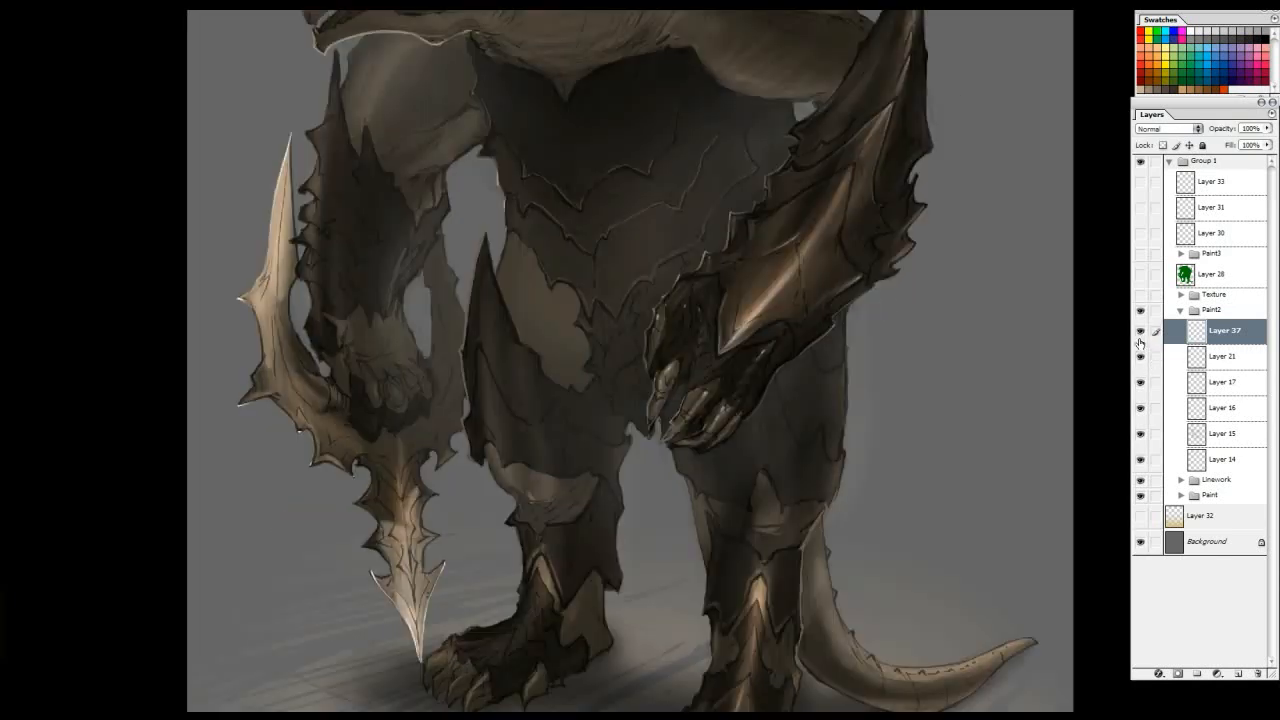
click(1139, 338)
click(1139, 338)
drag(839, 413, 862, 406)
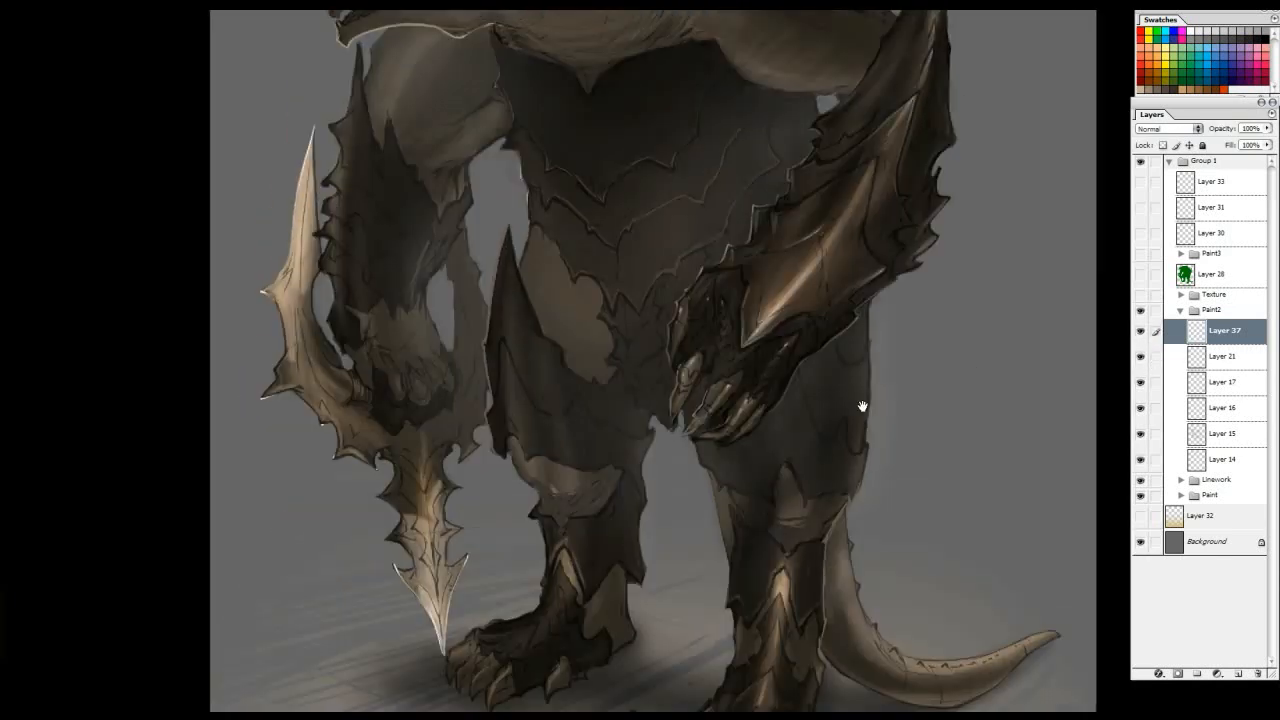
click(1140, 333)
click(1140, 333)
click(1140, 333)
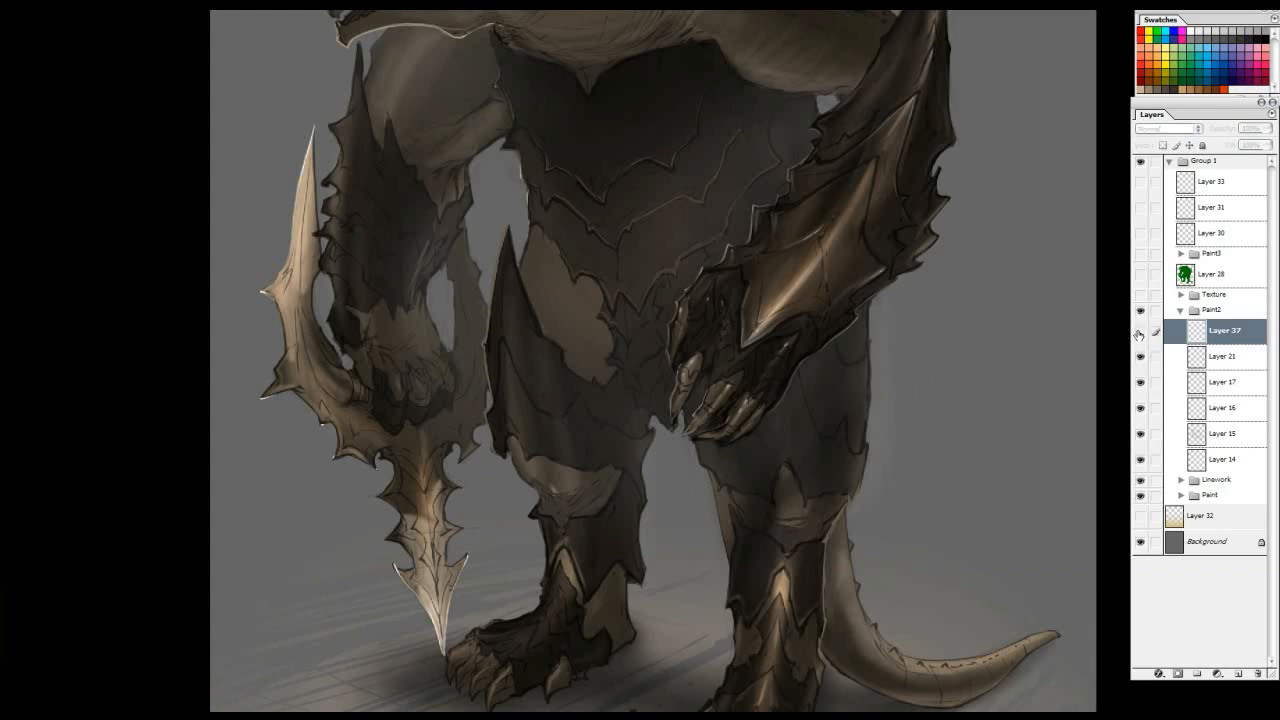
click(1140, 333)
drag(794, 179, 798, 199)
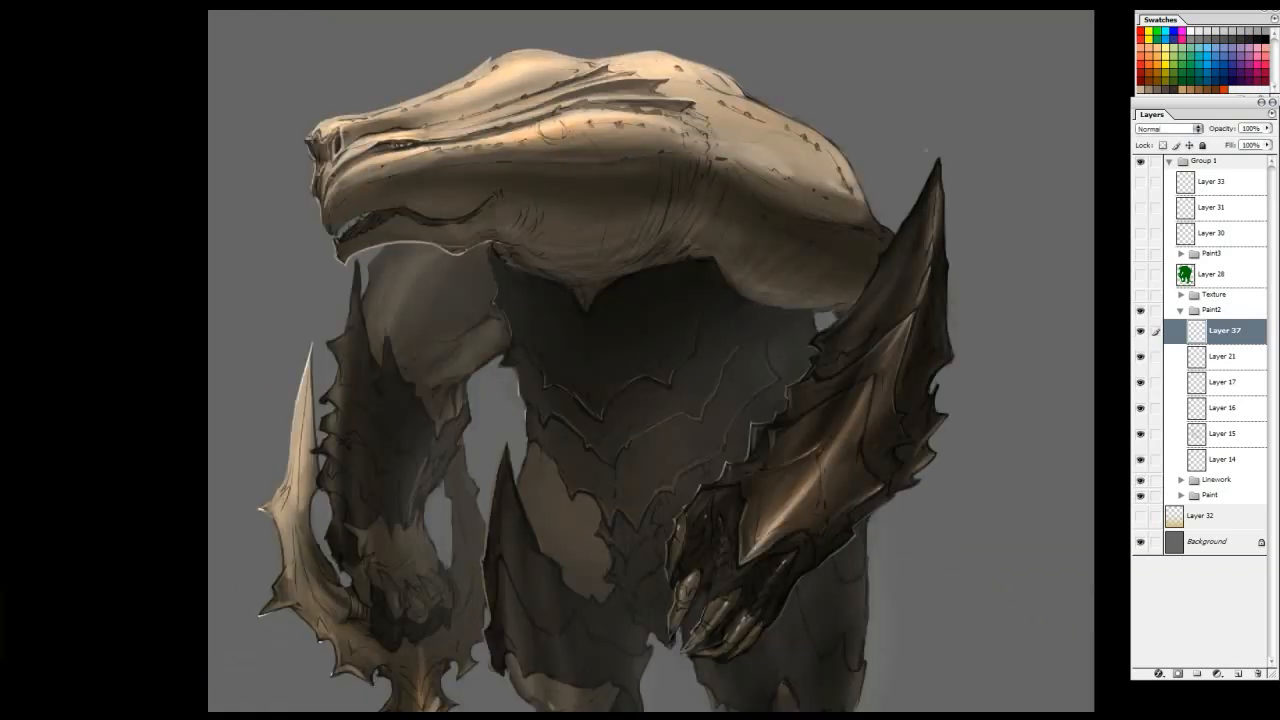
Compare the creature with and without Layer 37, leave the layer on and collapse the Paint2 group
click(1140, 333)
click(1140, 333)
click(1140, 333)
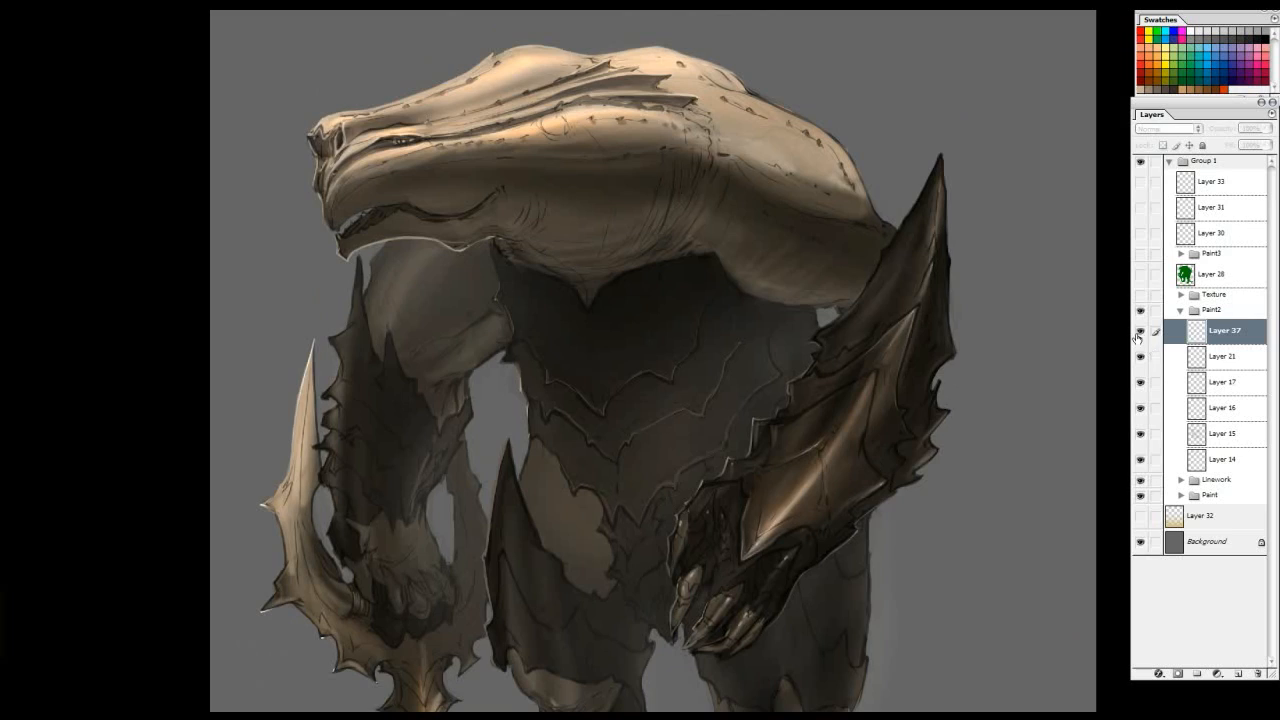
click(1138, 335)
click(1138, 335)
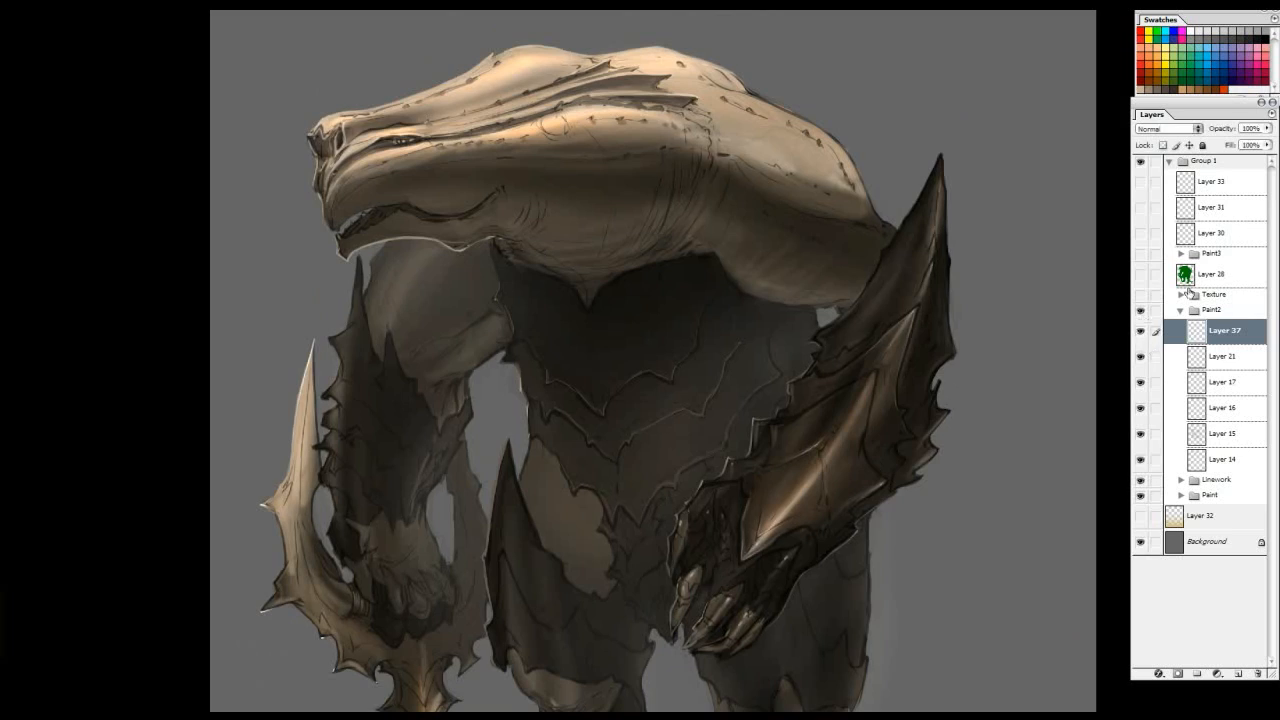
click(1181, 311)
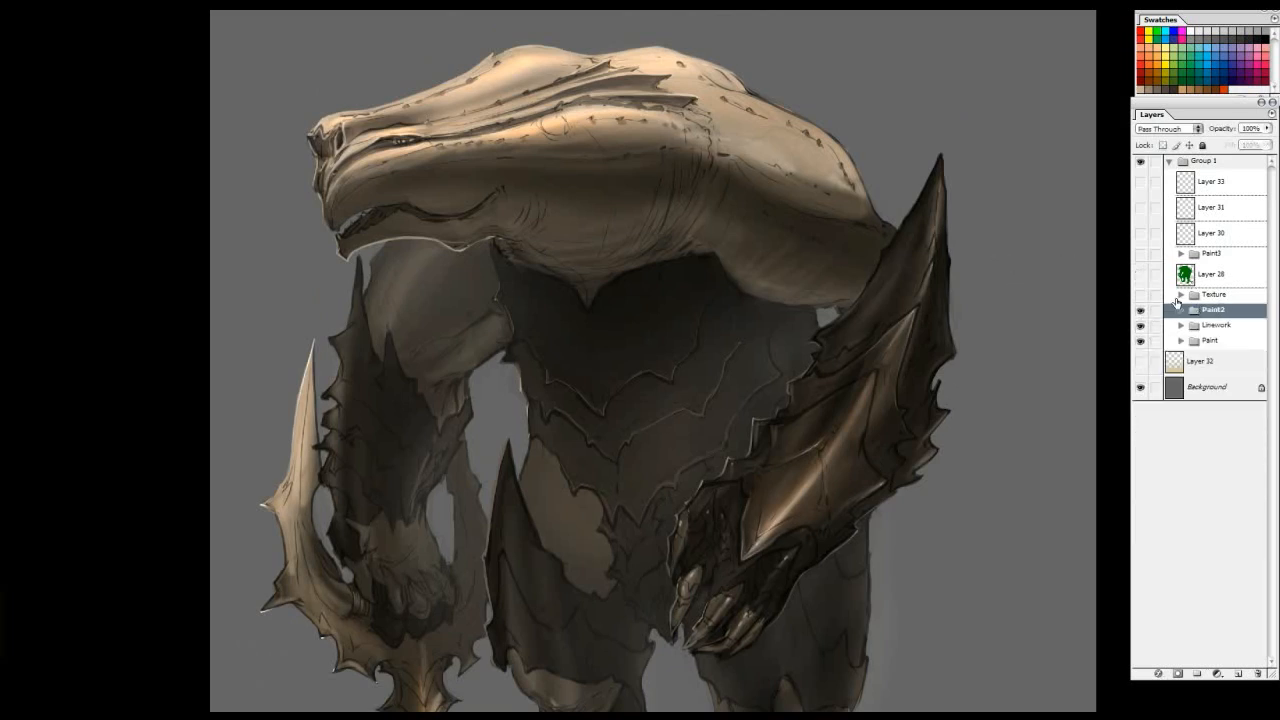
Examine the whole creature with the panels hidden, checking how the painted light and shadow read at several magnifications
drag(762, 389, 708, 263)
key(ctrl+minus)
mouse_move(785, 315)
mouse_down()
mouse_move(726, 234)
mouse_move(796, 323)
mouse_up()
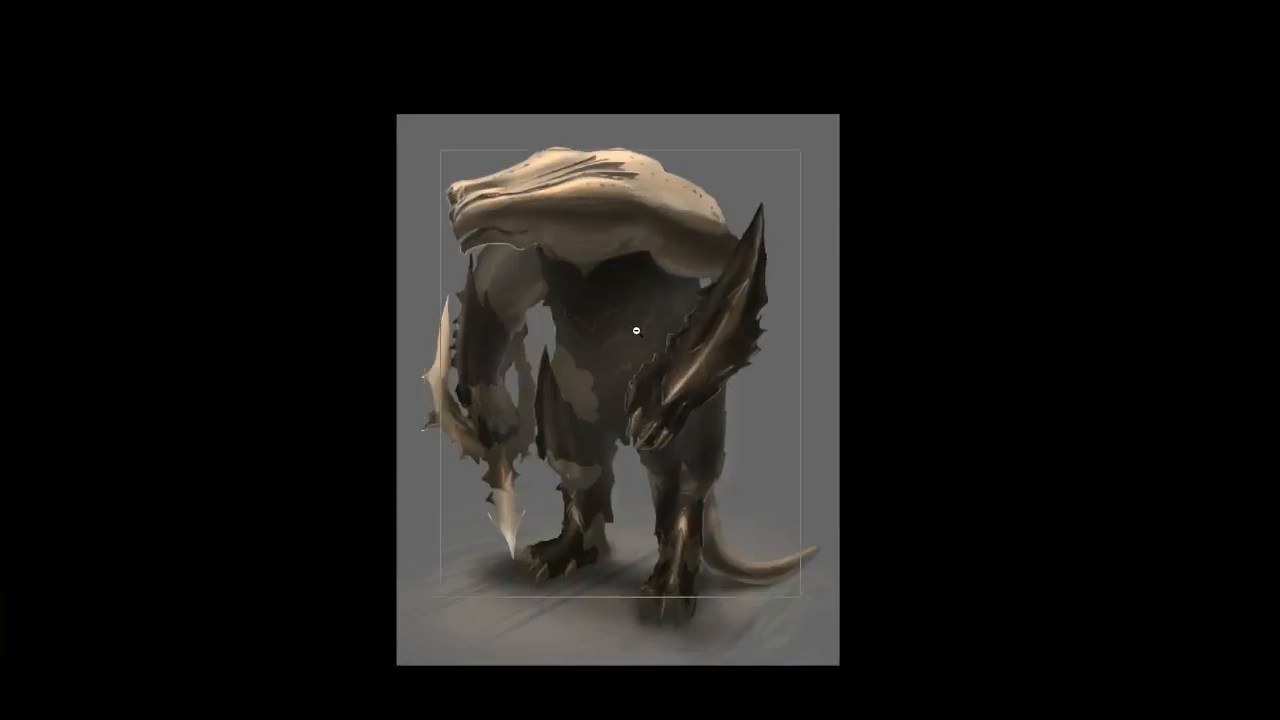
key(ctrl+minus)
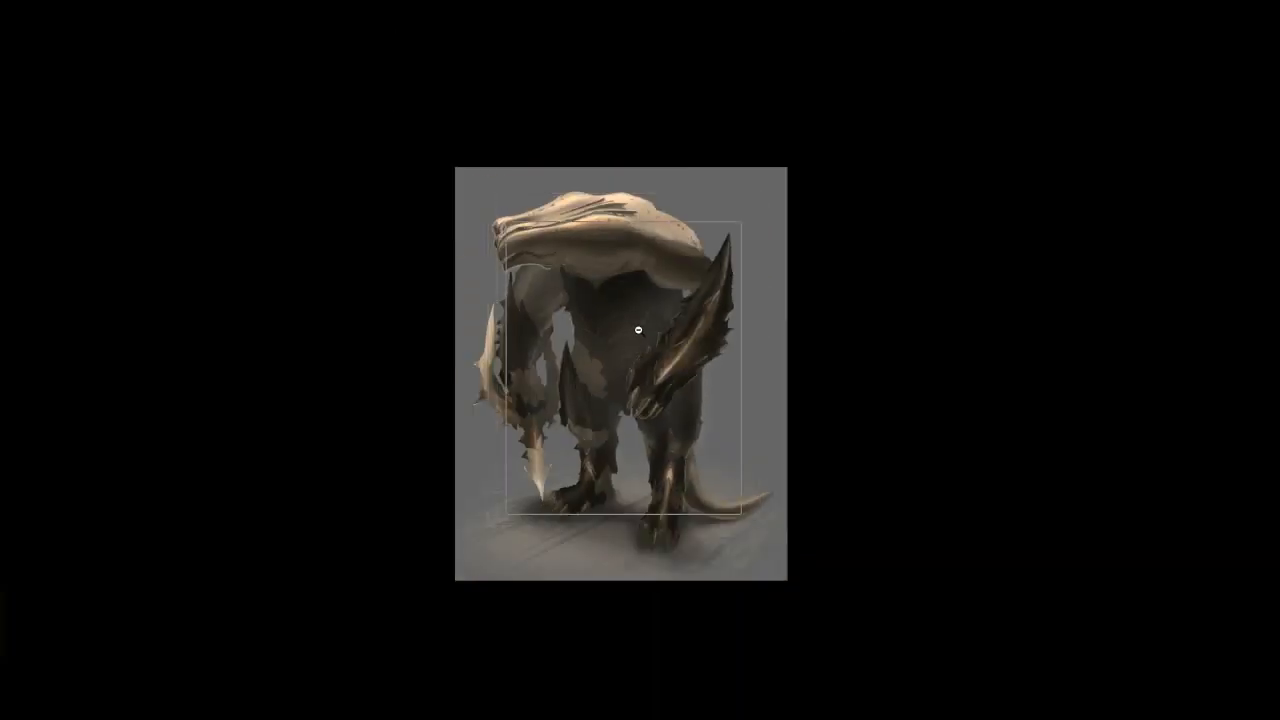
alt+click(638, 330)
alt+click(638, 330)
ctrl+click(653, 329)
ctrl+click(653, 329)
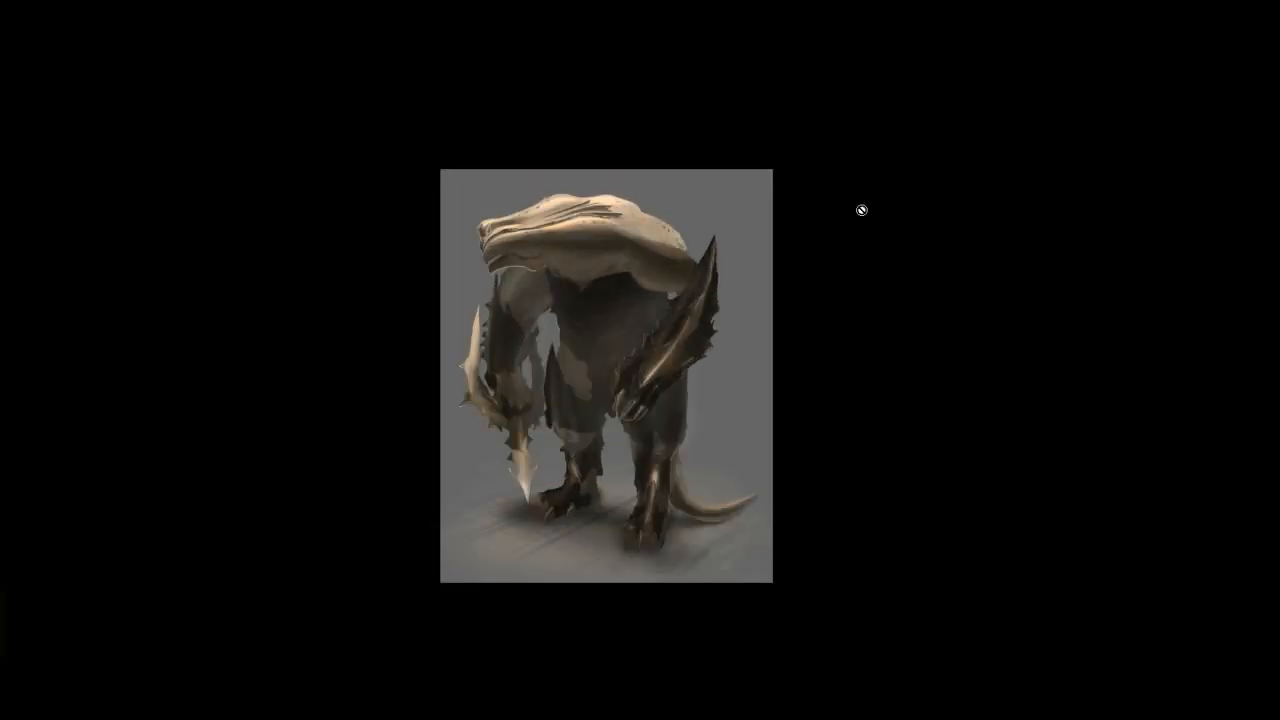
click(634, 354)
click(643, 349)
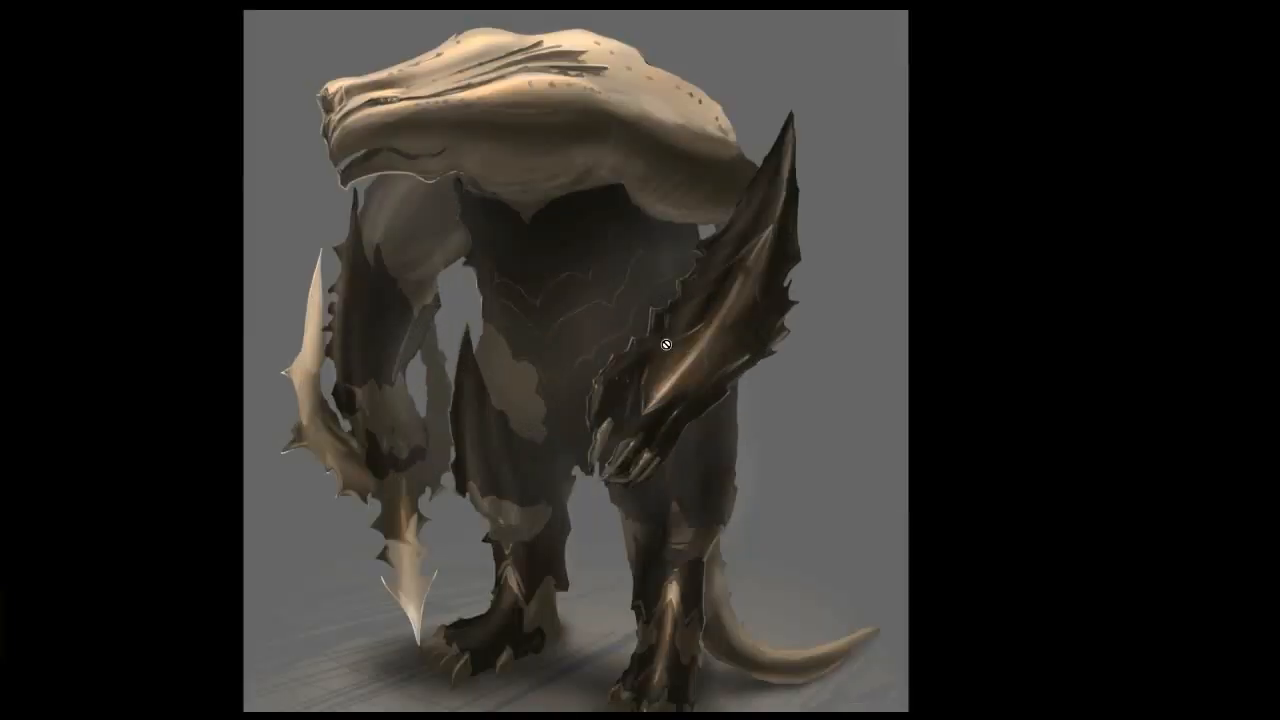
drag(657, 374, 694, 420)
alt+click(669, 404)
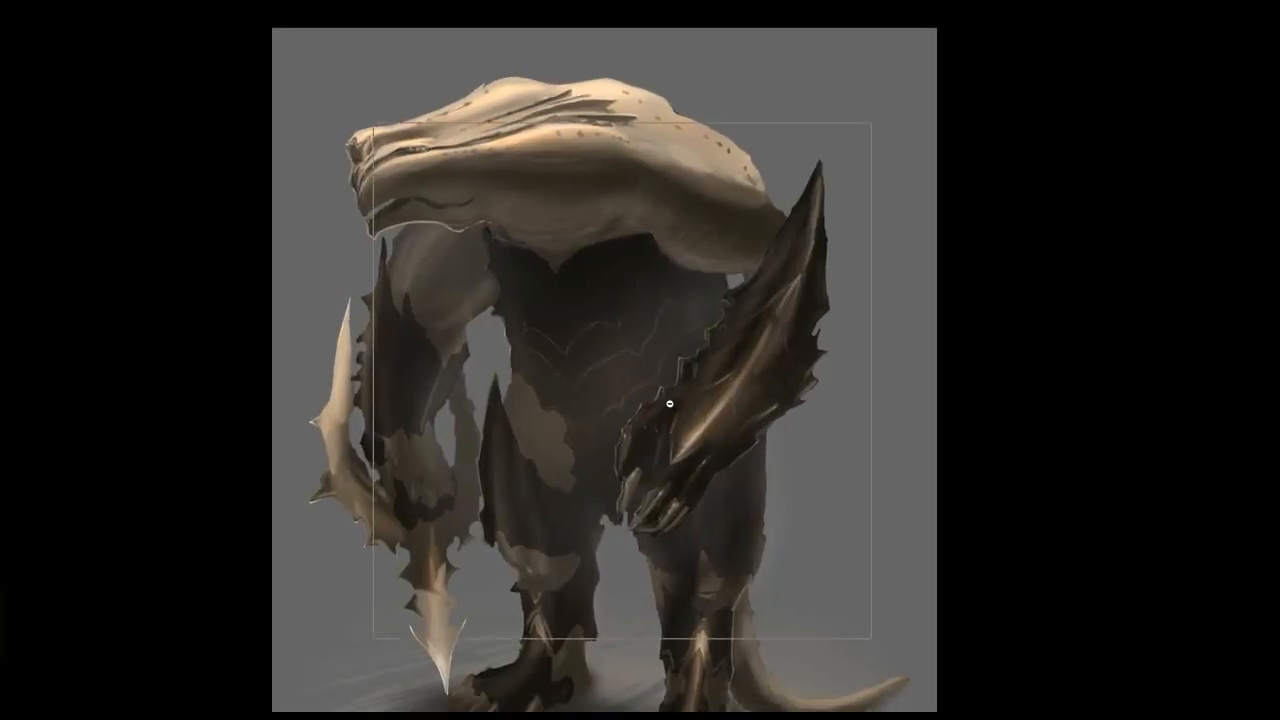
alt+click(669, 404)
drag(685, 362, 669, 340)
ctrl+click(648, 382)
drag(675, 404, 669, 373)
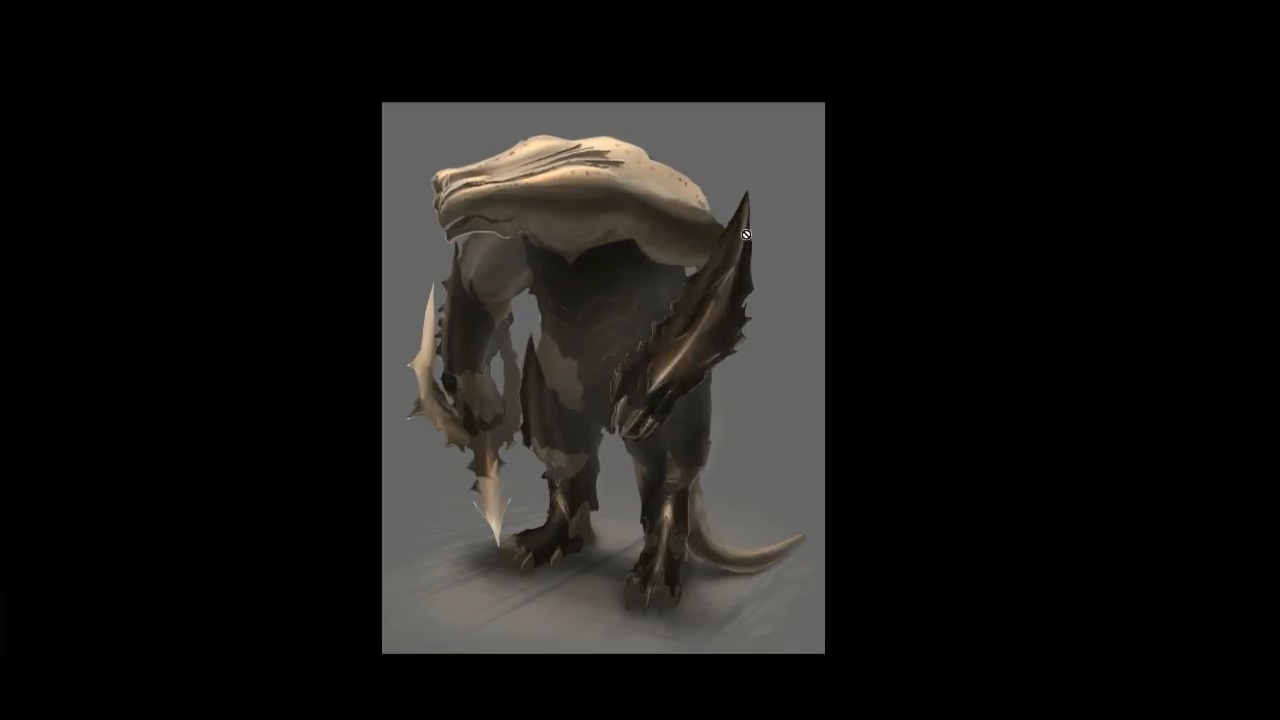
ctrl+click(656, 338)
drag(701, 310, 700, 362)
alt+click(660, 340)
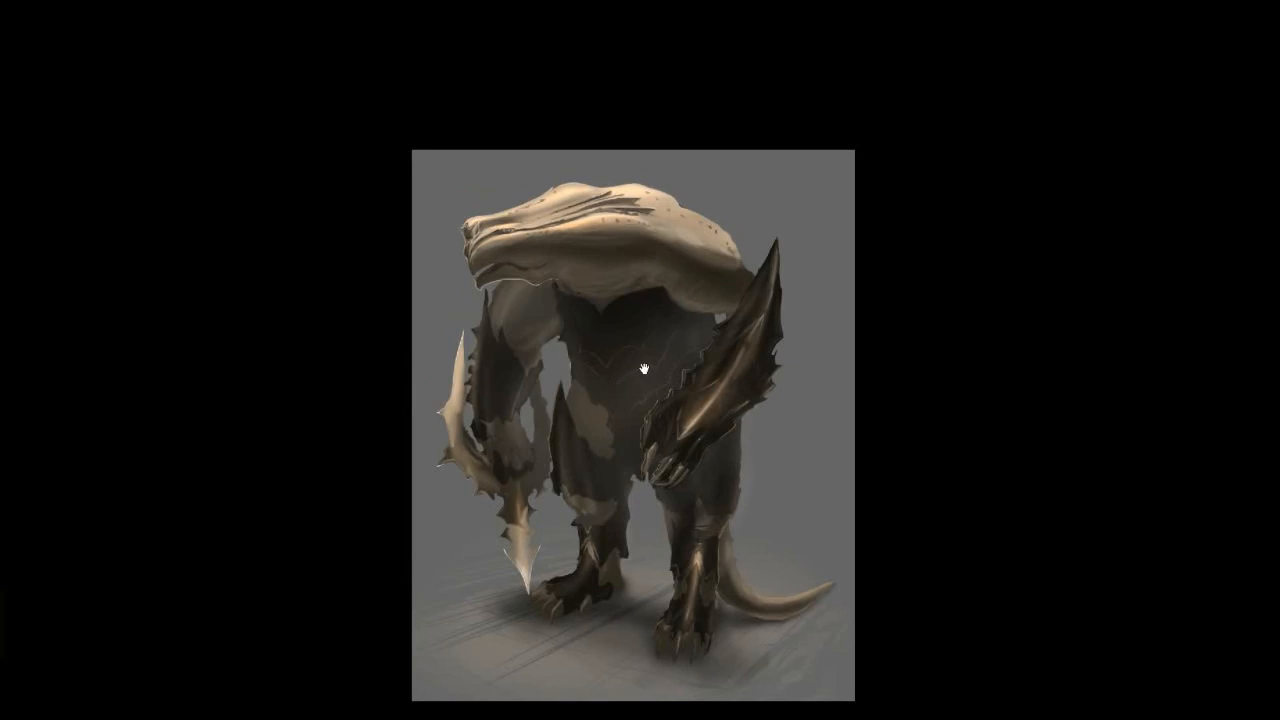
Switch the Linework group off and on to compare the head's rendering with and without the lines
key(Tab)
drag(1139, 335, 1140, 323)
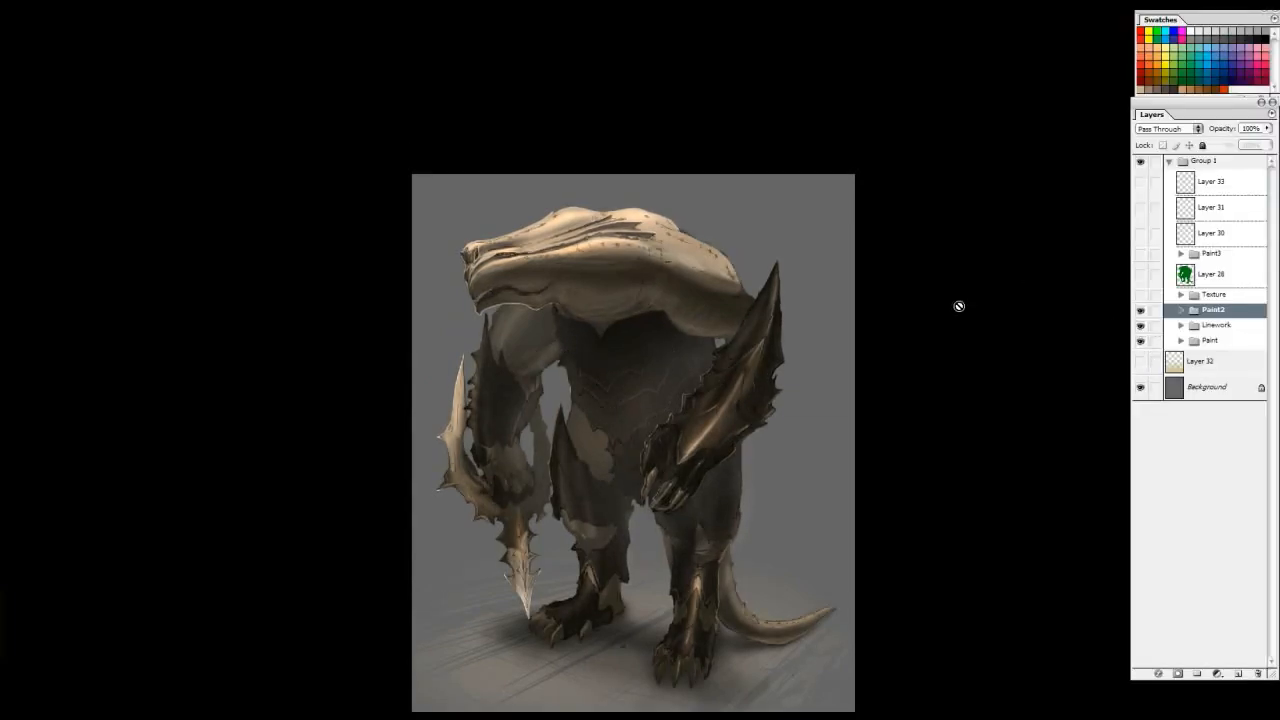
click(1140, 326)
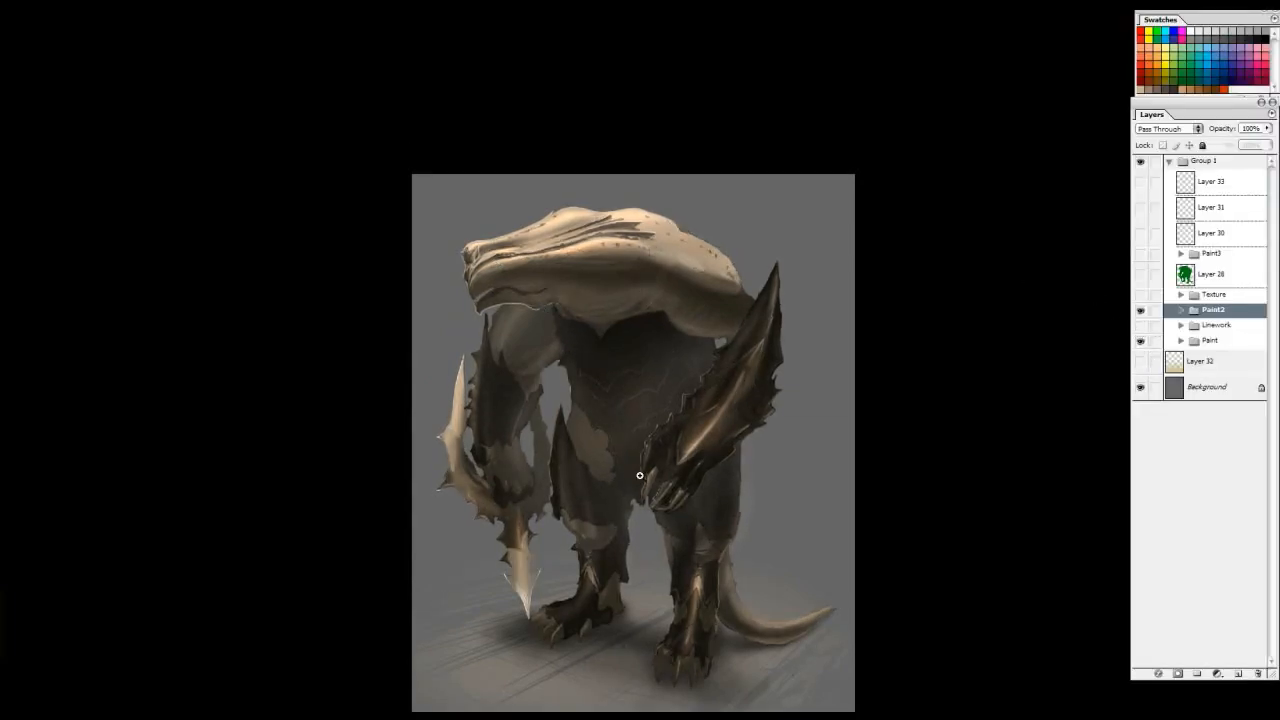
key(ctrl+plus)
key(ctrl+plus)
key(ctrl+plus)
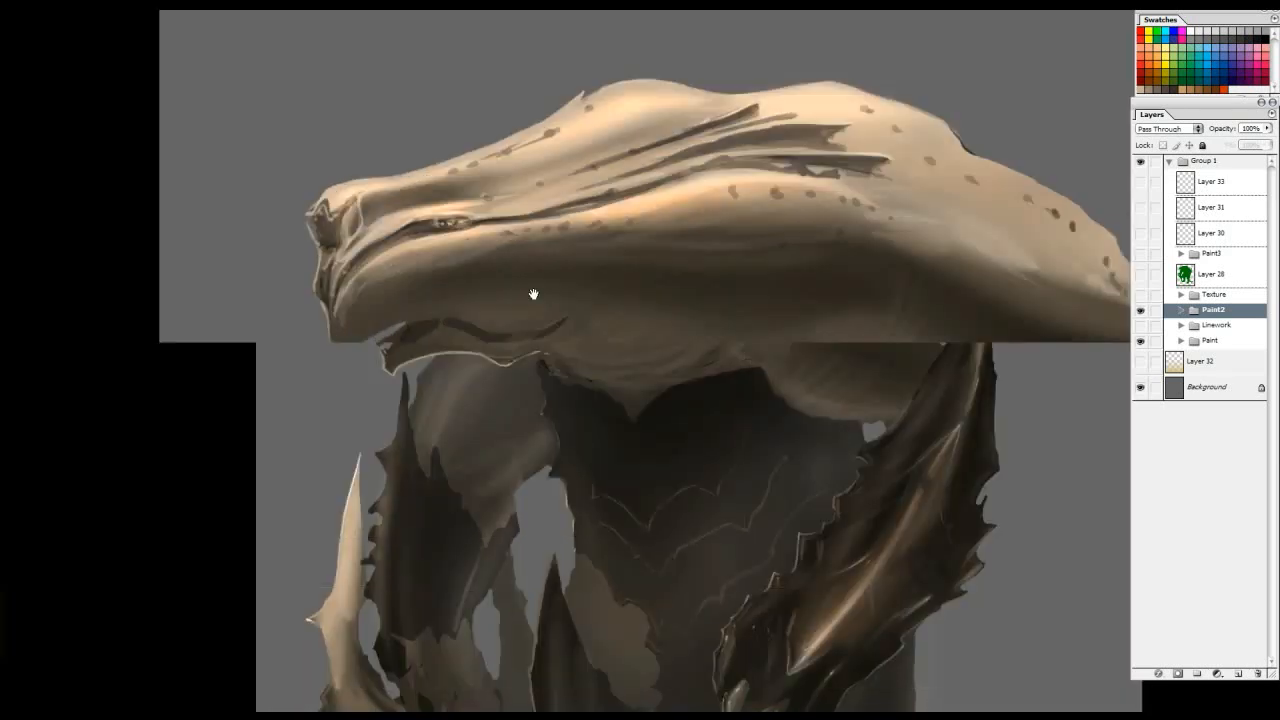
click(1140, 327)
click(1140, 327)
click(1140, 327)
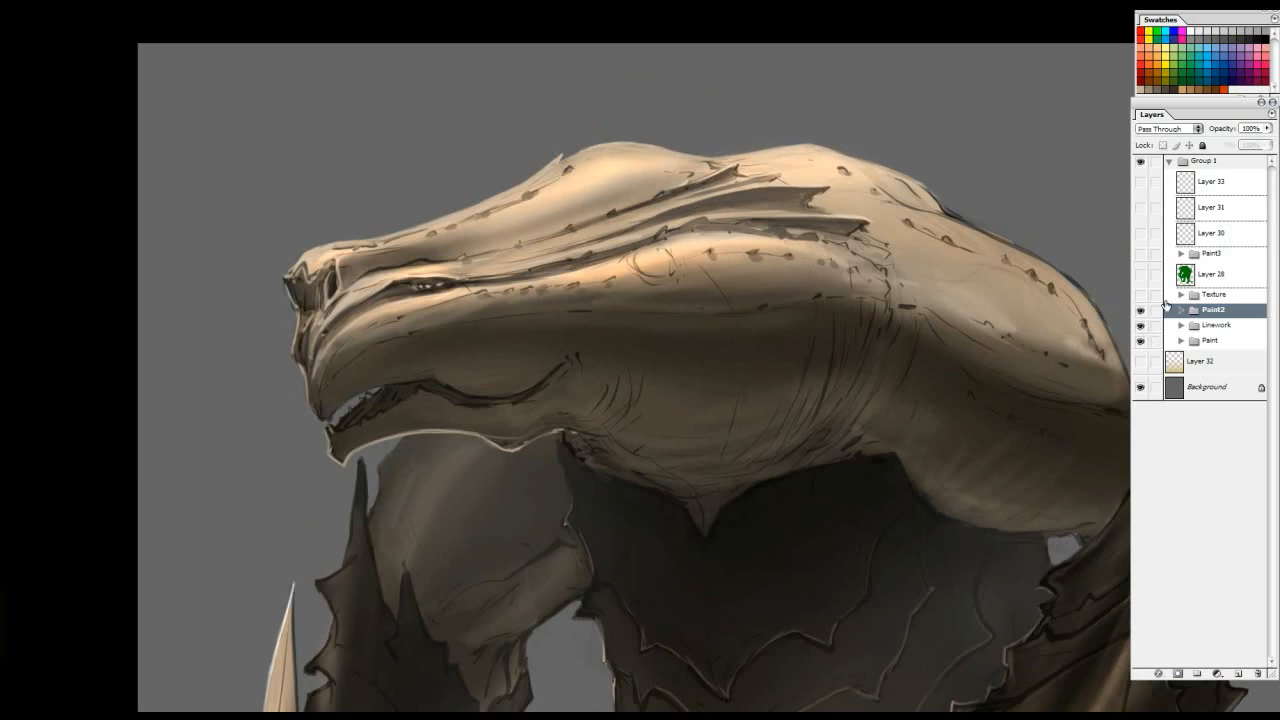
Expand the Texture group, turn it on and review its effect on the head, torso and arms
click(1181, 295)
click(1140, 295)
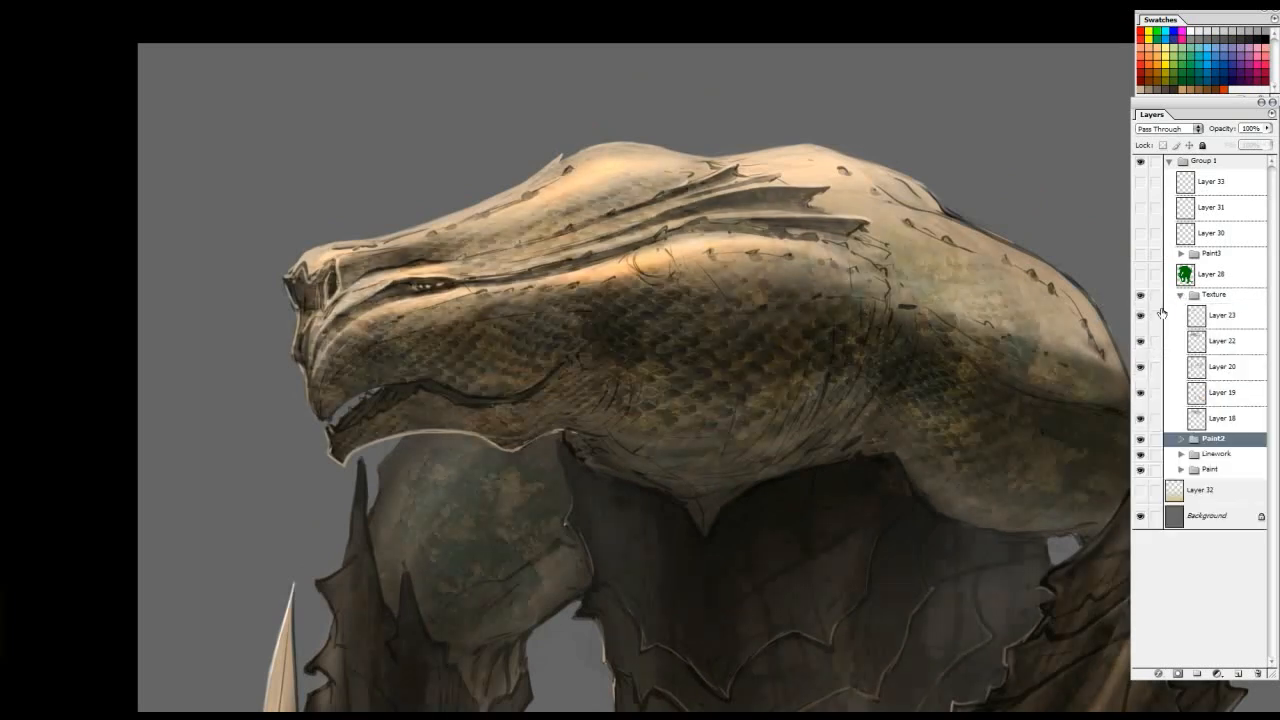
key(ctrl+minus)
drag(937, 237, 933, 247)
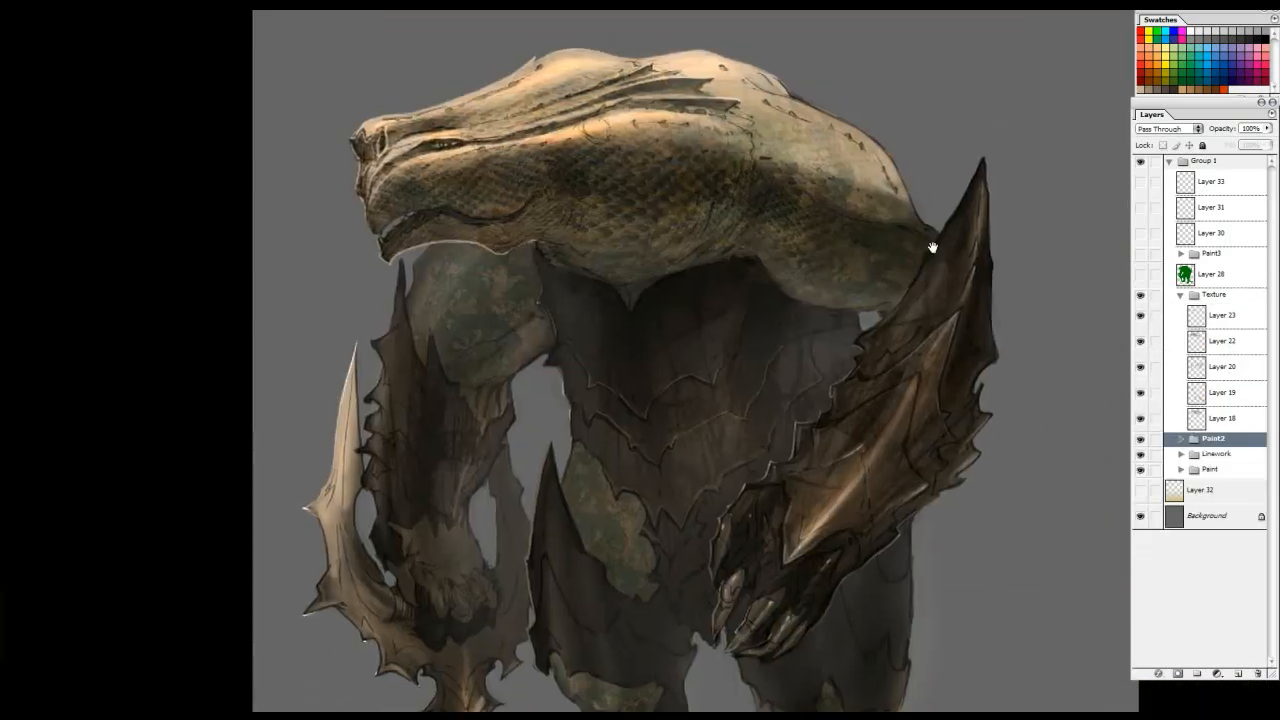
Hide Layers 23, 22, 20, 19 and 18 in the Texture group, with only Layer 18 turned back on
drag(1141, 315, 1145, 384)
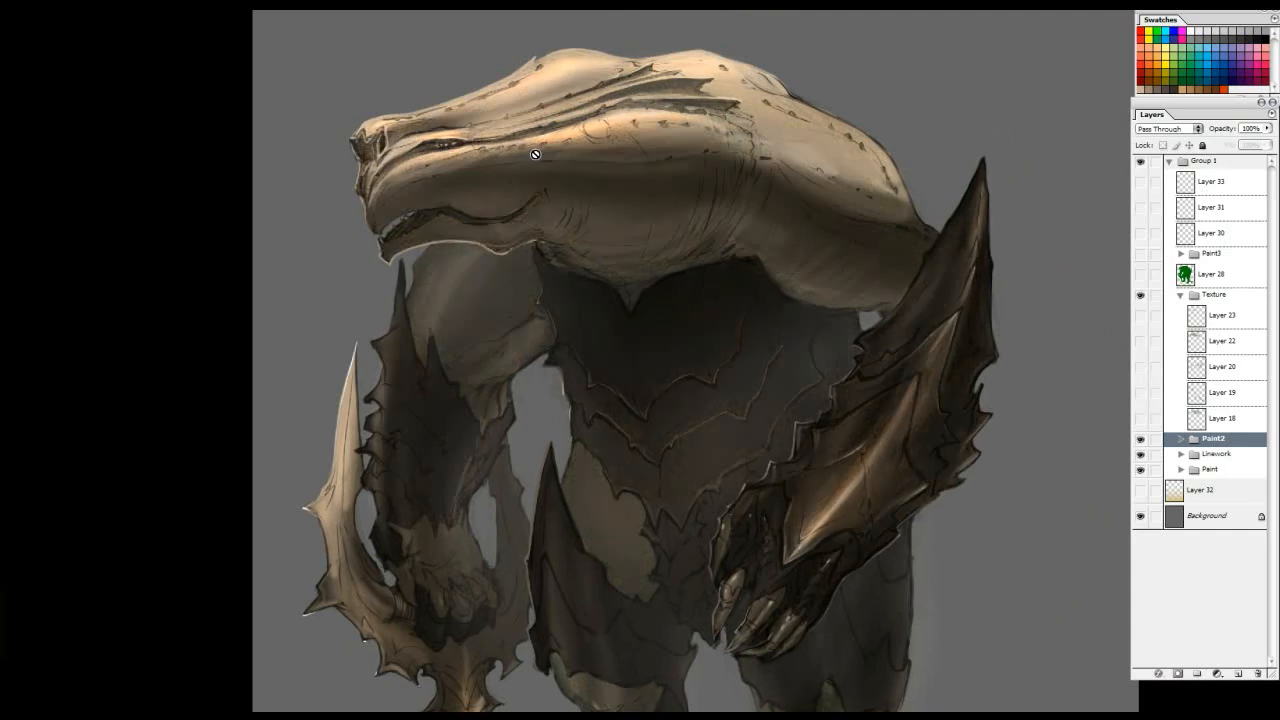
click(1138, 424)
click(1138, 424)
click(1140, 424)
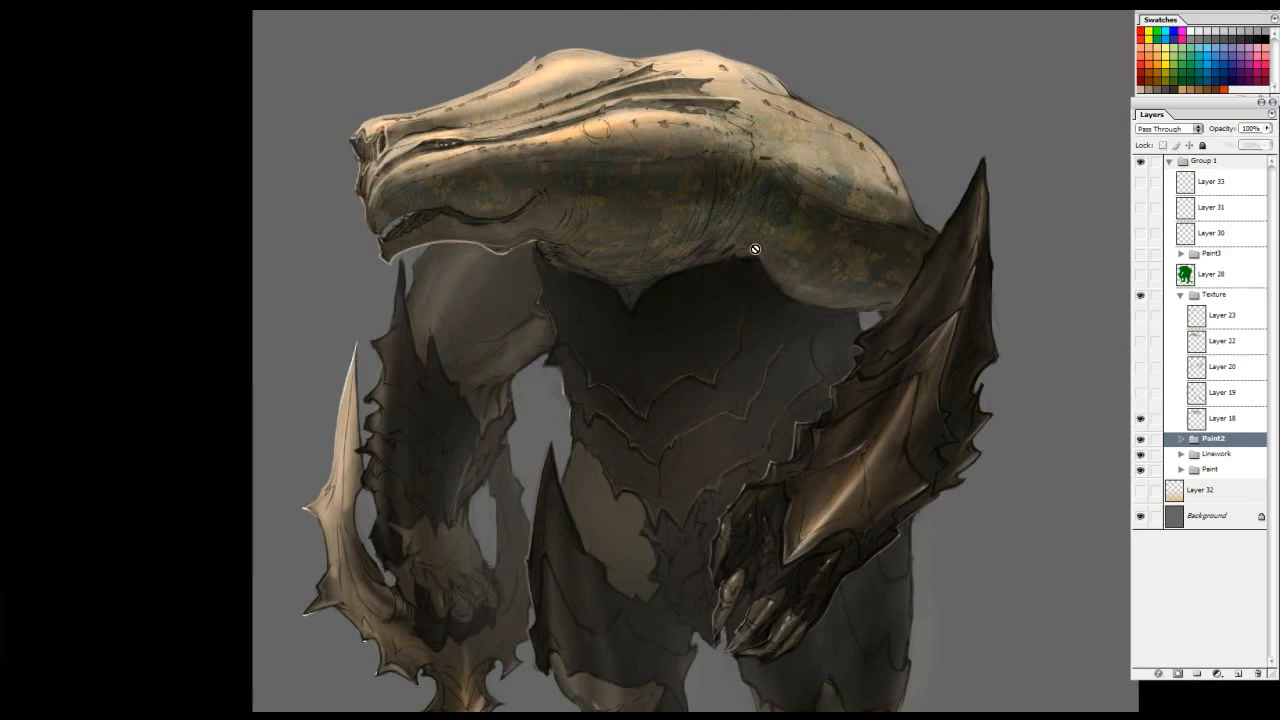
Examine Layer 18's mottled texture up close across the creature's head, jaw and neck
key(ctrl+plus)
drag(731, 150, 773, 239)
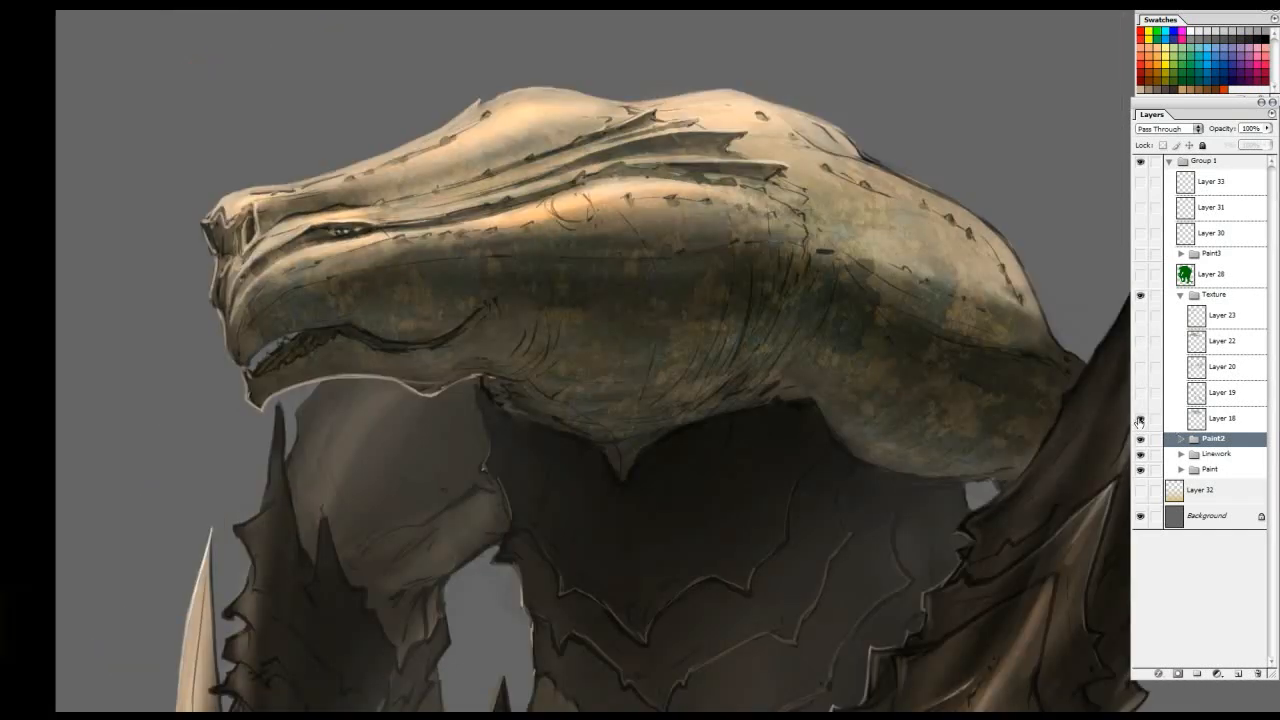
key(ctrl+plus)
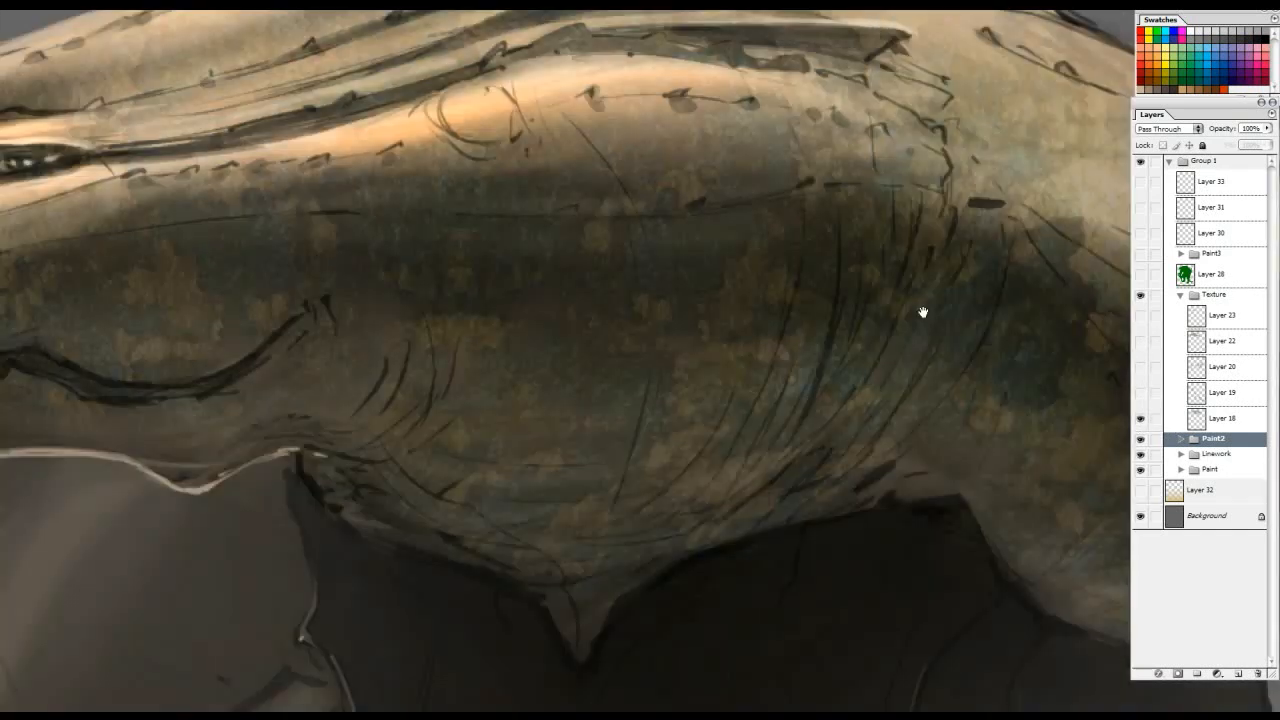
drag(806, 324, 868, 363)
key(Tab)
drag(775, 350, 971, 317)
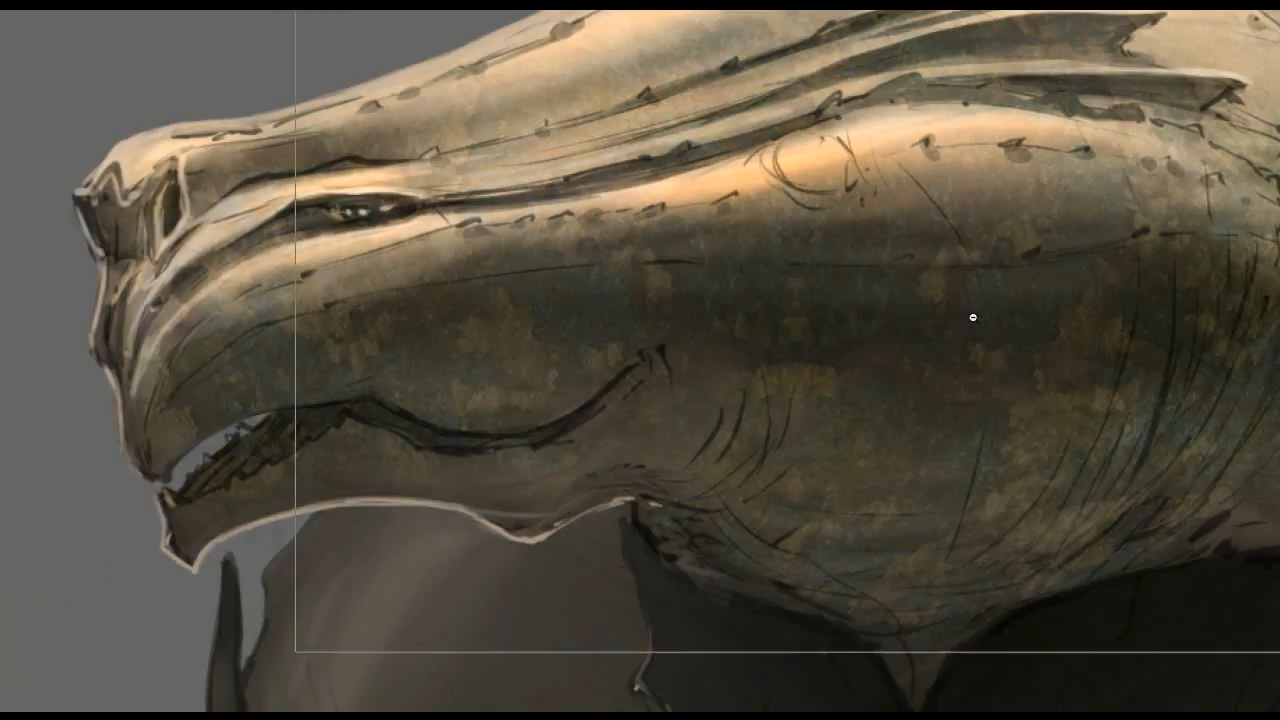
ctrl+alt+click(971, 317)
drag(1042, 294, 882, 268)
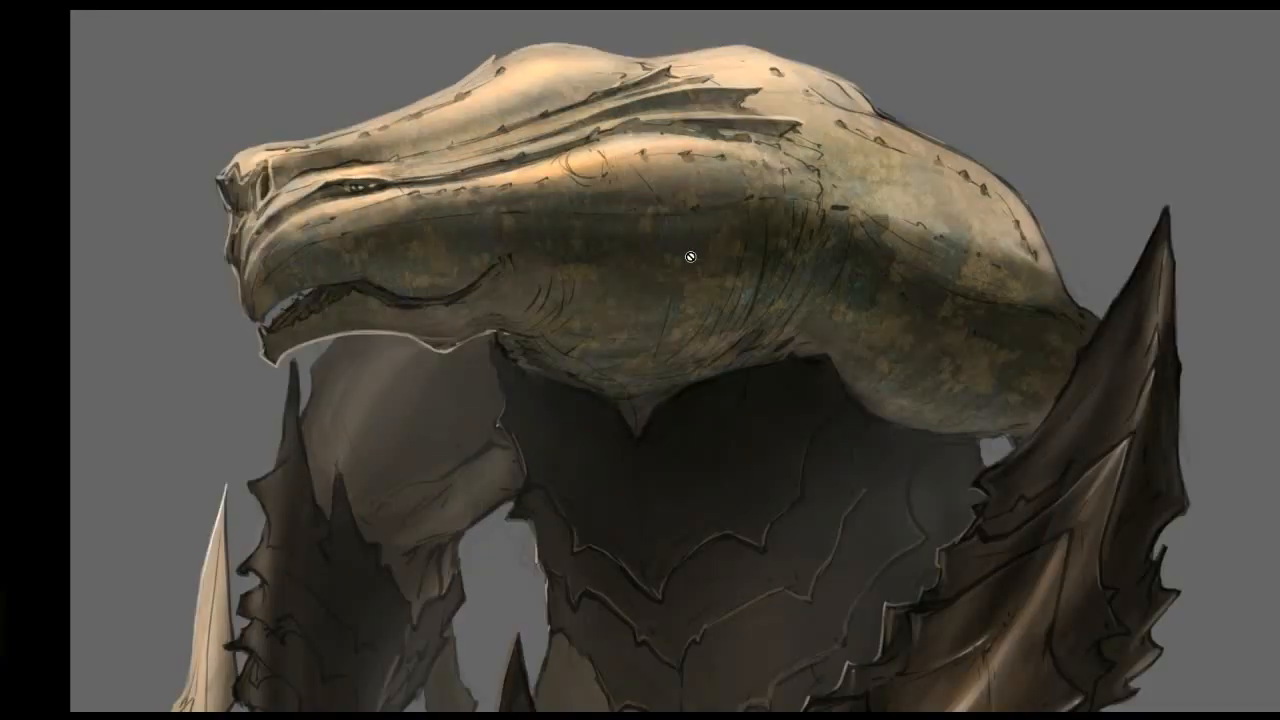
ctrl+click(576, 259)
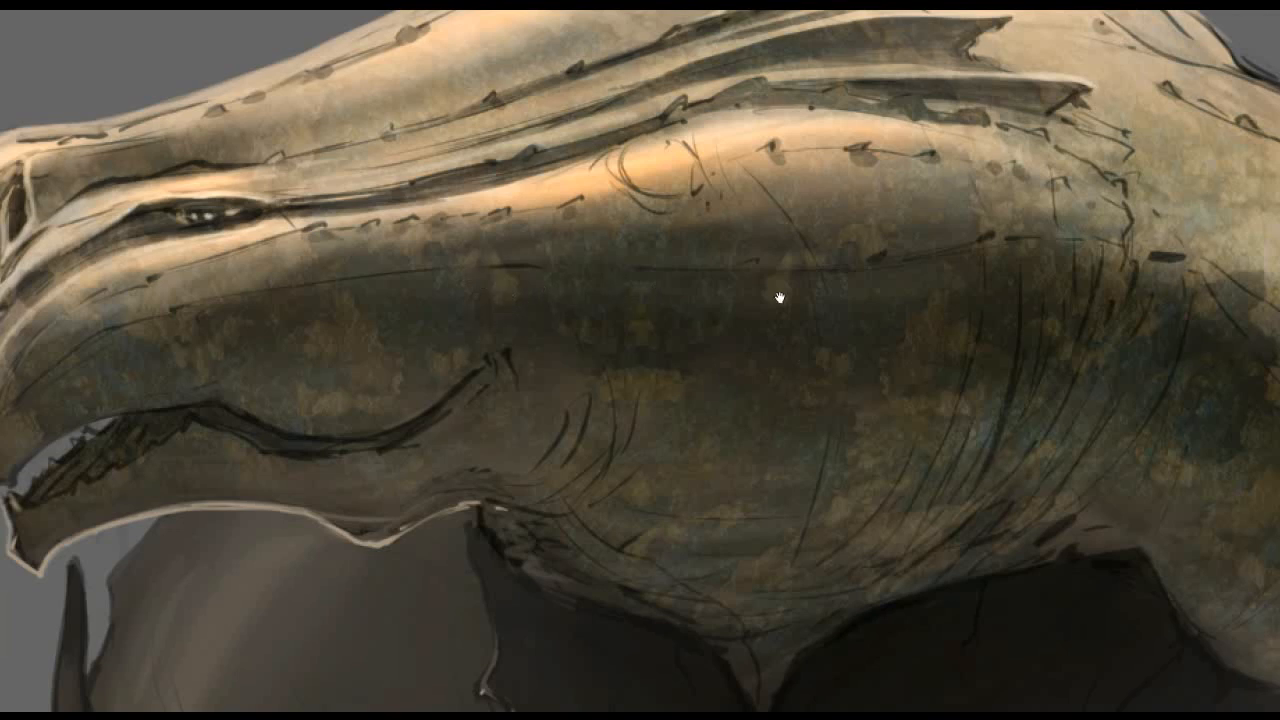
drag(780, 298, 838, 300)
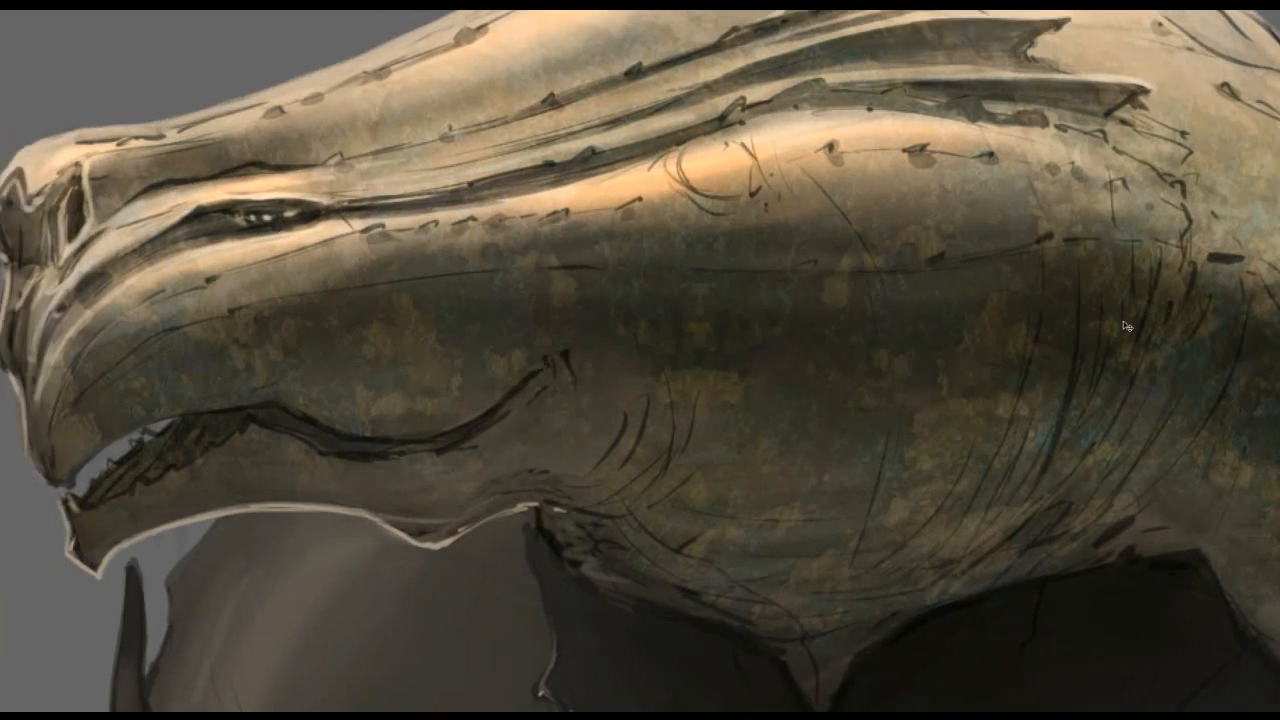
Select Layer 18 in the Texture group and compare the head with and without its texture
key(Tab)
click(1232, 427)
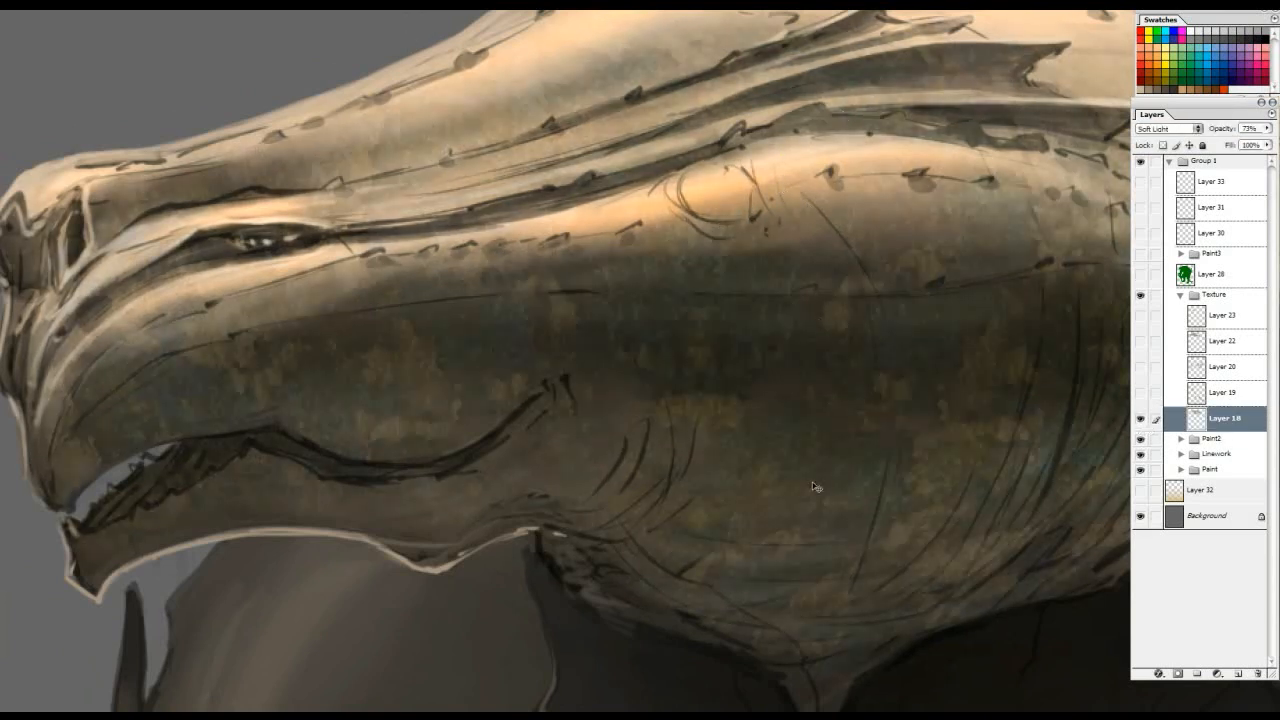
click(1141, 419)
click(1141, 419)
click(1141, 419)
click(1141, 419)
drag(968, 378, 768, 265)
drag(385, 118, 660, 352)
key(ctrl+minus)
key(ctrl+minus)
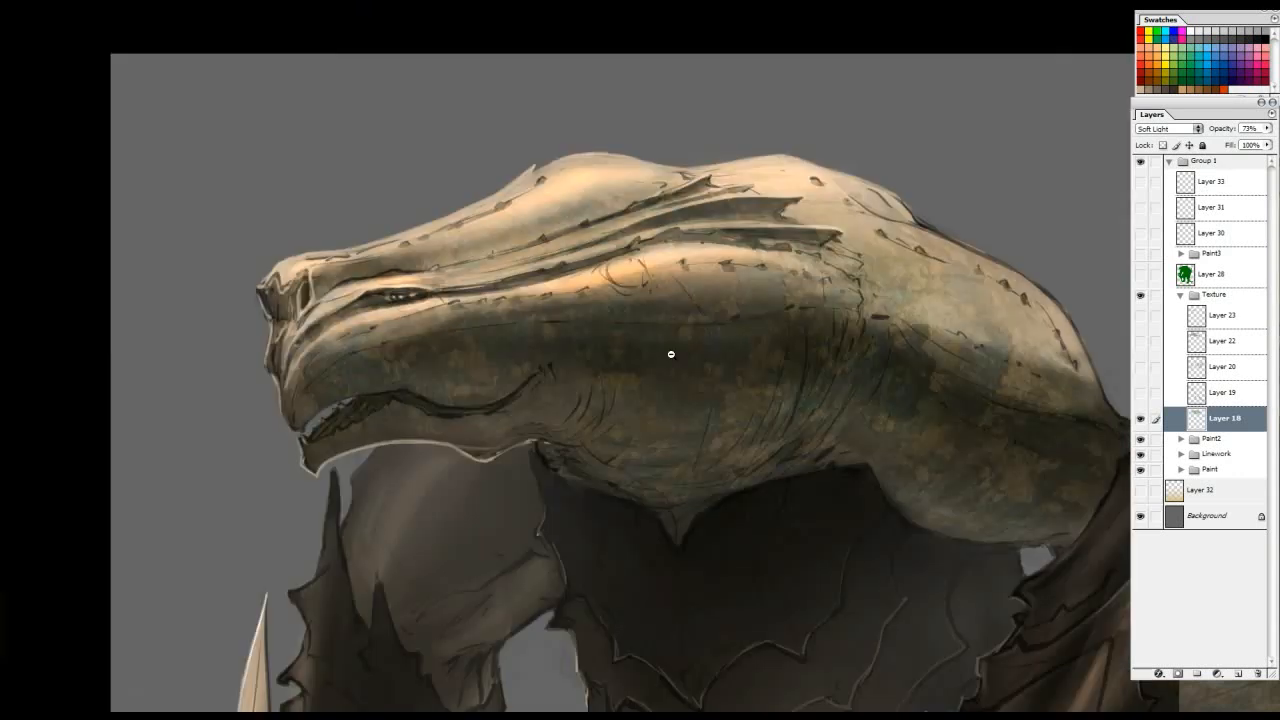
Turn on Layer 19 and inspect its mottled texture on the upper arm and thigh
key(ctrl+minus)
drag(763, 375, 756, 321)
click(1140, 392)
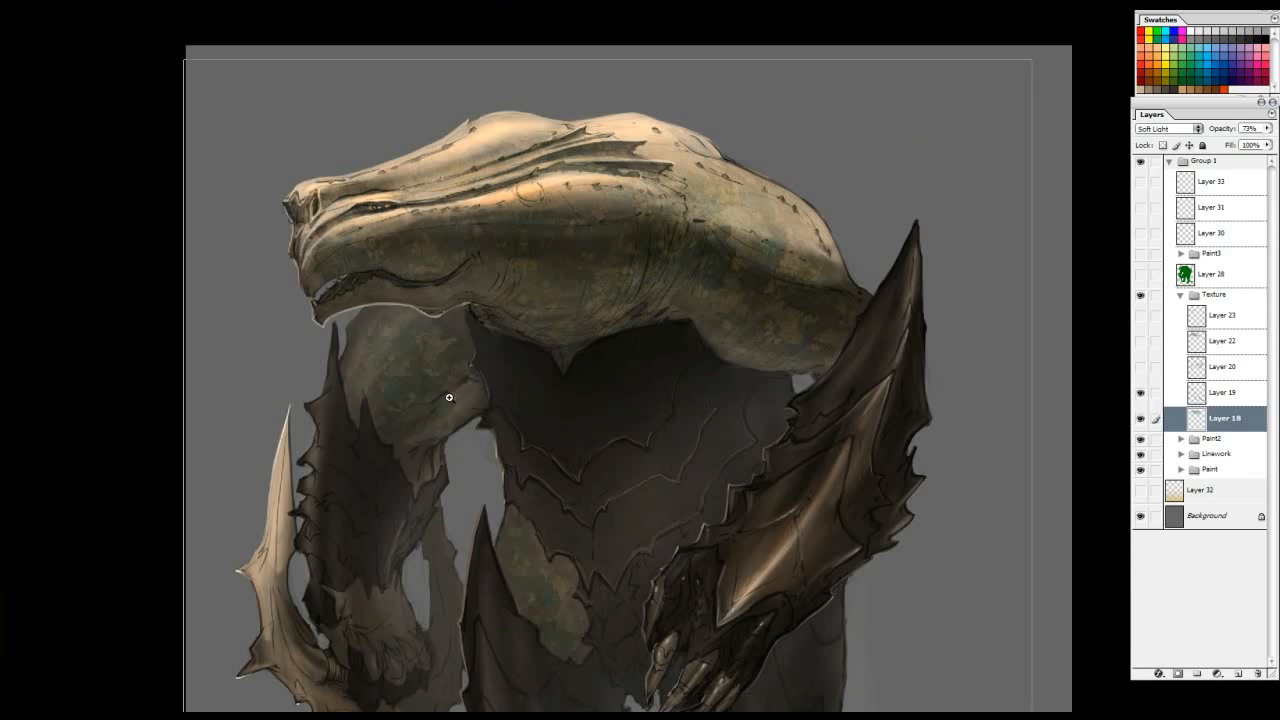
key(ctrl+plus)
mouse_move(431, 417)
mouse_down()
mouse_move(498, 219)
mouse_move(491, 374)
mouse_up()
drag(194, 134, 851, 606)
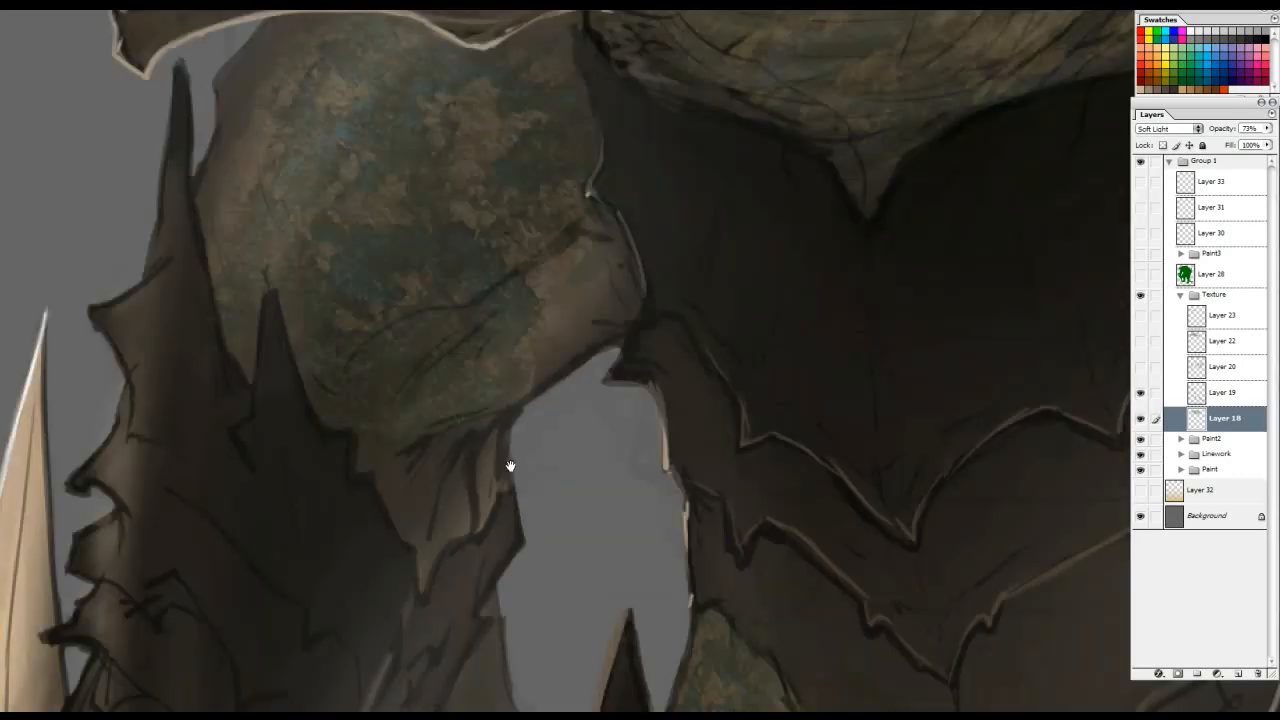
drag(509, 466, 486, 206)
drag(683, 385, 703, 298)
Turn on Layer 20 and compare its effect on the creature's dark torso and arms
key(ctrl+minus)
click(1141, 367)
drag(905, 190, 762, 281)
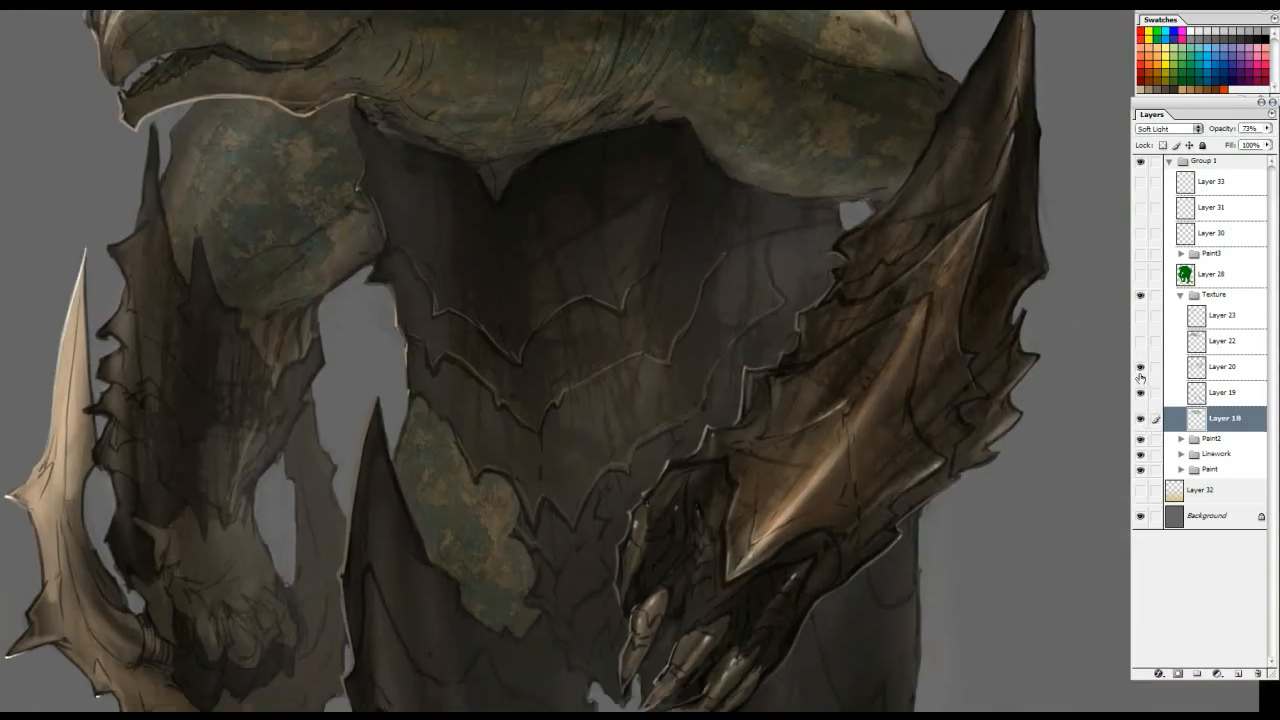
click(1140, 372)
click(1140, 372)
Inspect the large bladed forearm up close with Layer 20 switched off and on
ctrl+click(894, 397)
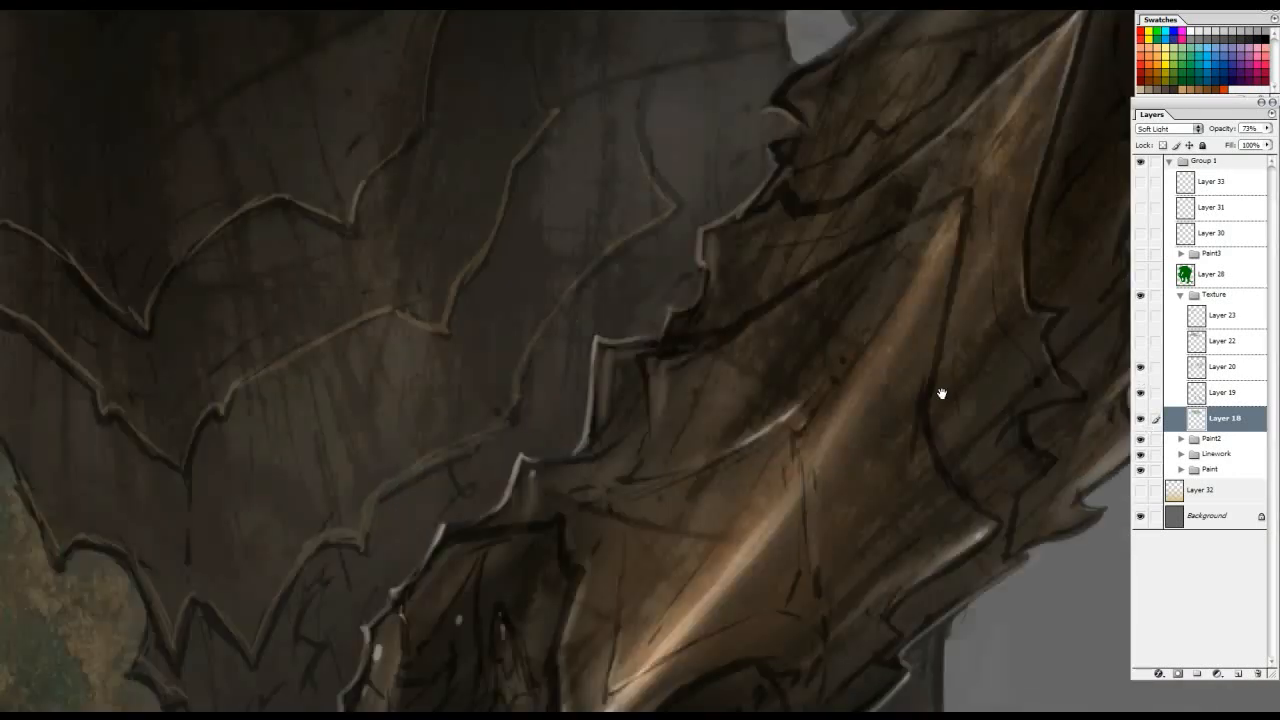
drag(942, 394, 688, 308)
drag(917, 374, 1060, 348)
key(Tab)
key(Tab)
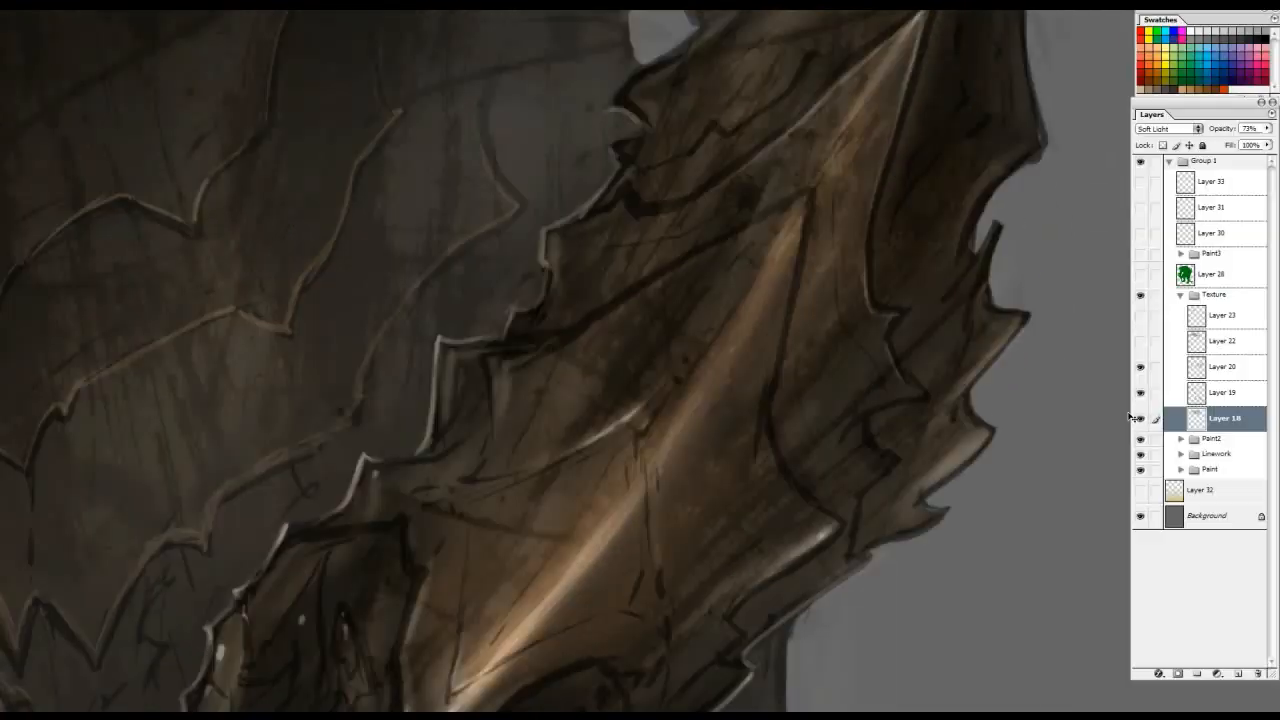
click(1141, 370)
click(1141, 370)
Compare the torso's armour plates with and without Layer 20
drag(521, 198, 1064, 420)
drag(822, 375, 813, 245)
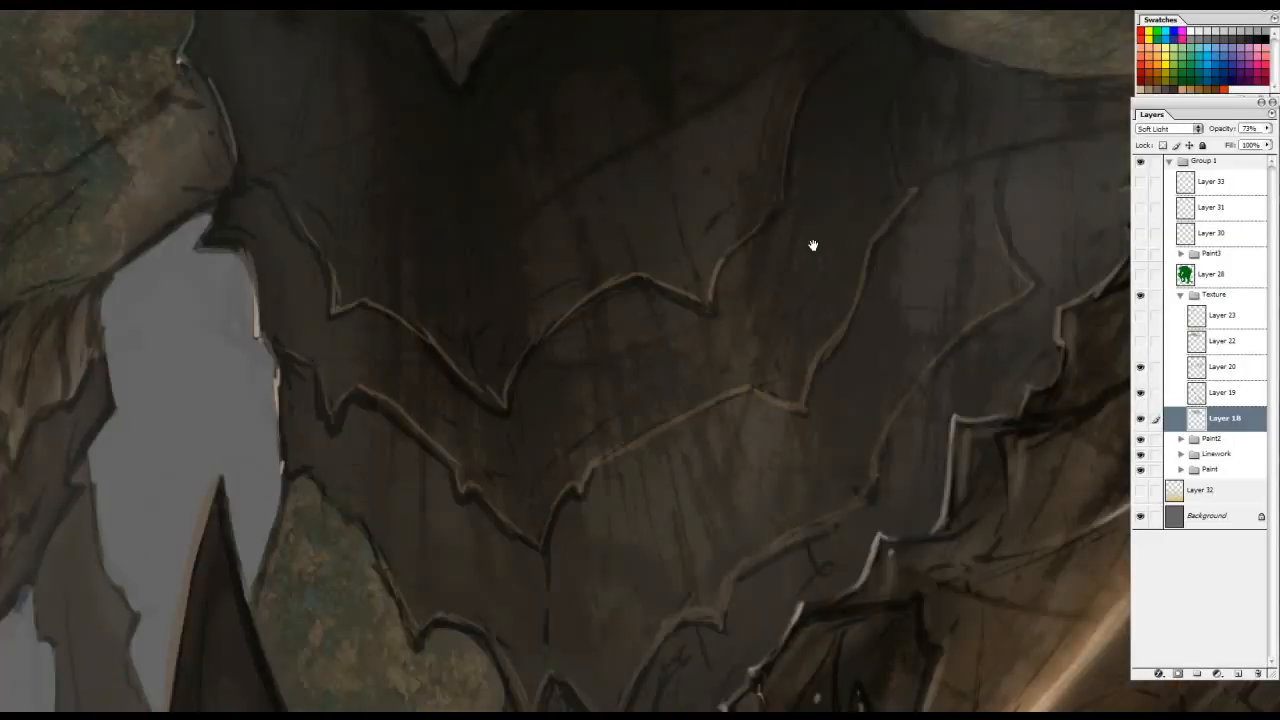
click(1141, 370)
click(1141, 370)
Compare the spiked arm beside the pale blade with and without Layer 20, and select Layer 20
drag(300, 451, 952, 237)
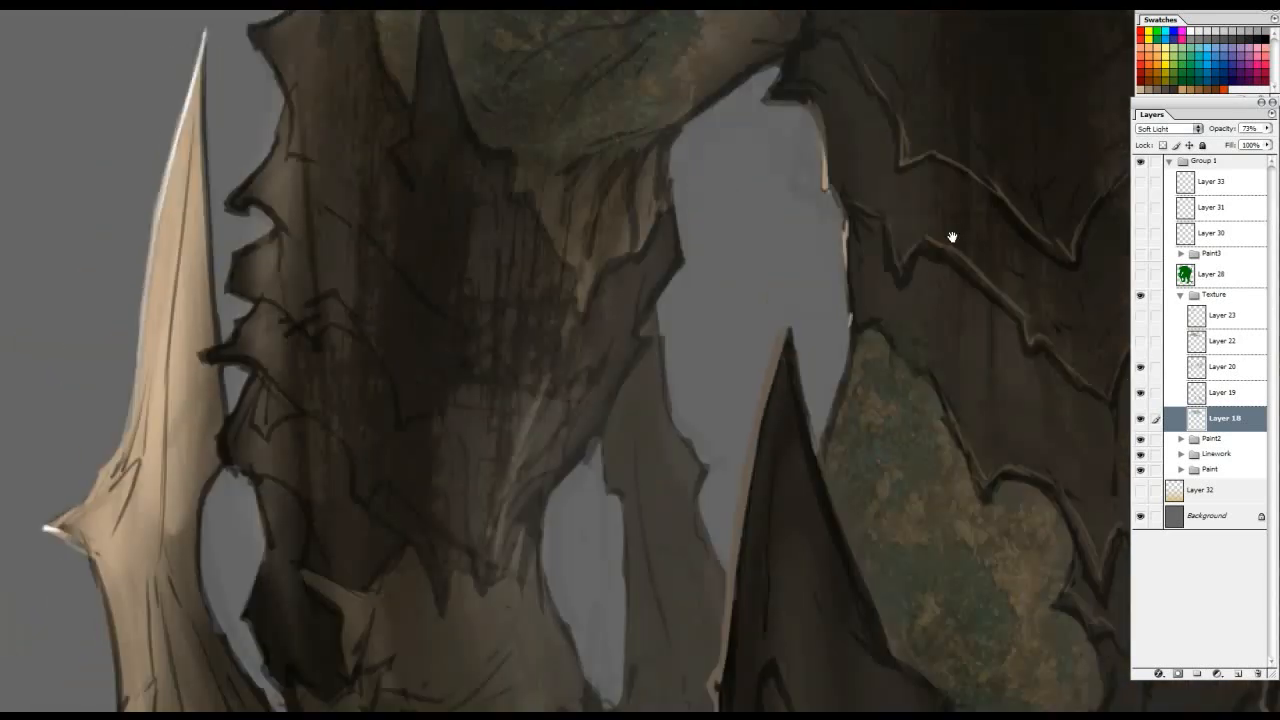
click(1141, 370)
click(1141, 370)
drag(508, 230, 517, 303)
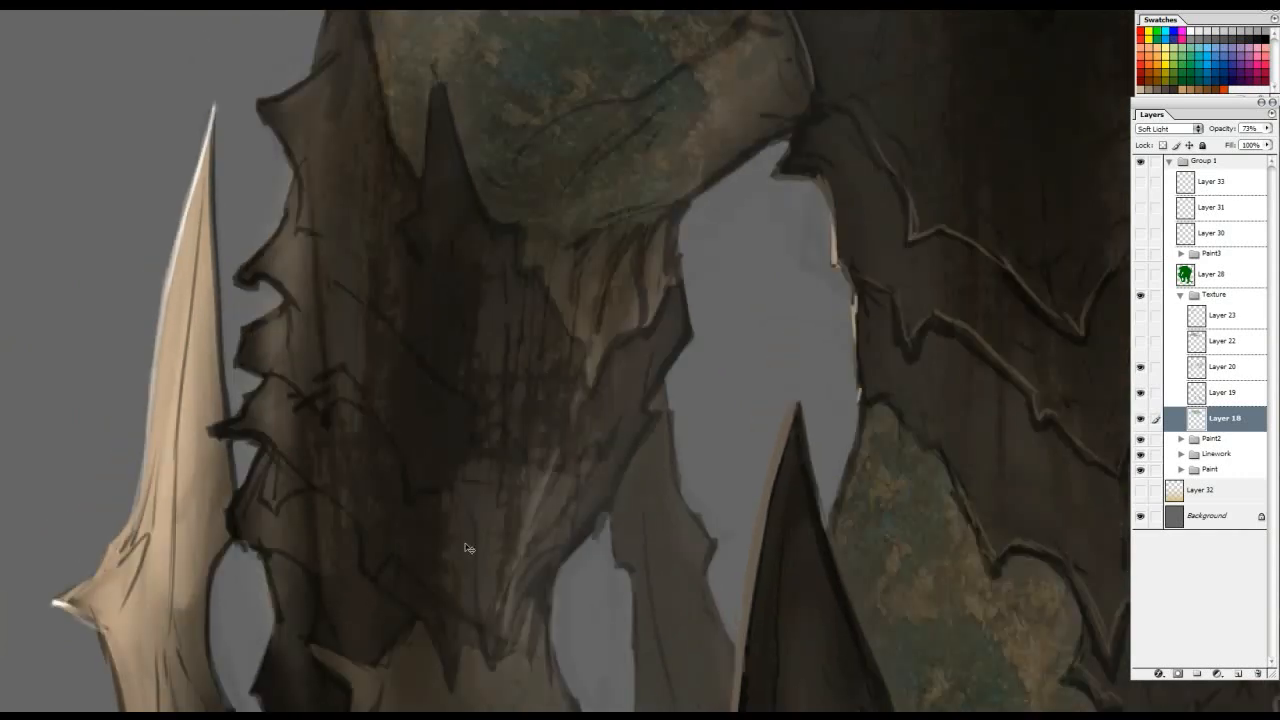
click(1220, 385)
click(1222, 368)
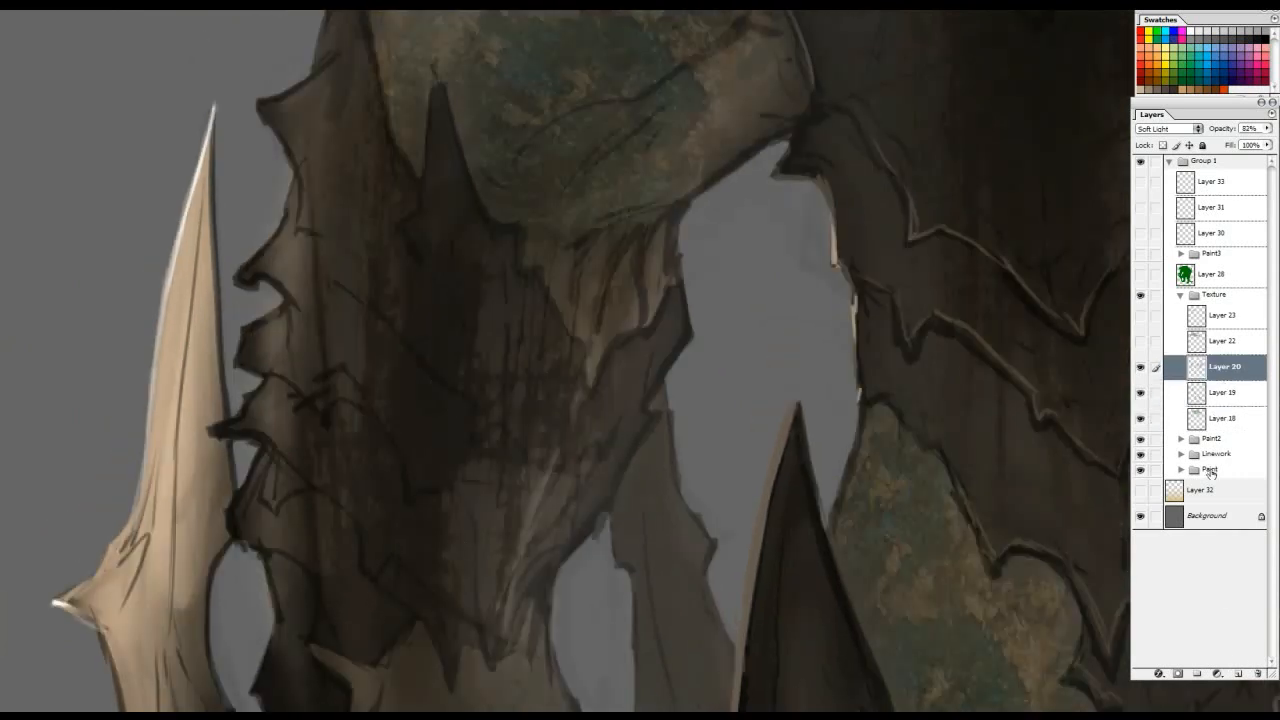
Add a new layer above Layer 20 and try long strokes along the spiked arm, undoing each one
click(1237, 673)
mouse_move(463, 621)
mouse_down()
mouse_move(492, 209)
mouse_move(446, 629)
mouse_up()
key(ctrl+z)
drag(510, 225, 451, 644)
key(ctrl+z)
drag(381, 135, 407, 697)
key(ctrl+z)
mouse_move(393, 613)
mouse_down()
mouse_move(360, 188)
mouse_move(366, 50)
mouse_up()
key(ctrl+z)
drag(403, 575, 381, 82)
key(ctrl+z)
drag(386, 136, 334, 522)
key(ctrl+z)
Check the whole creature, then try more vertical strokes over the spiked arm and undo them
alt+click(686, 352)
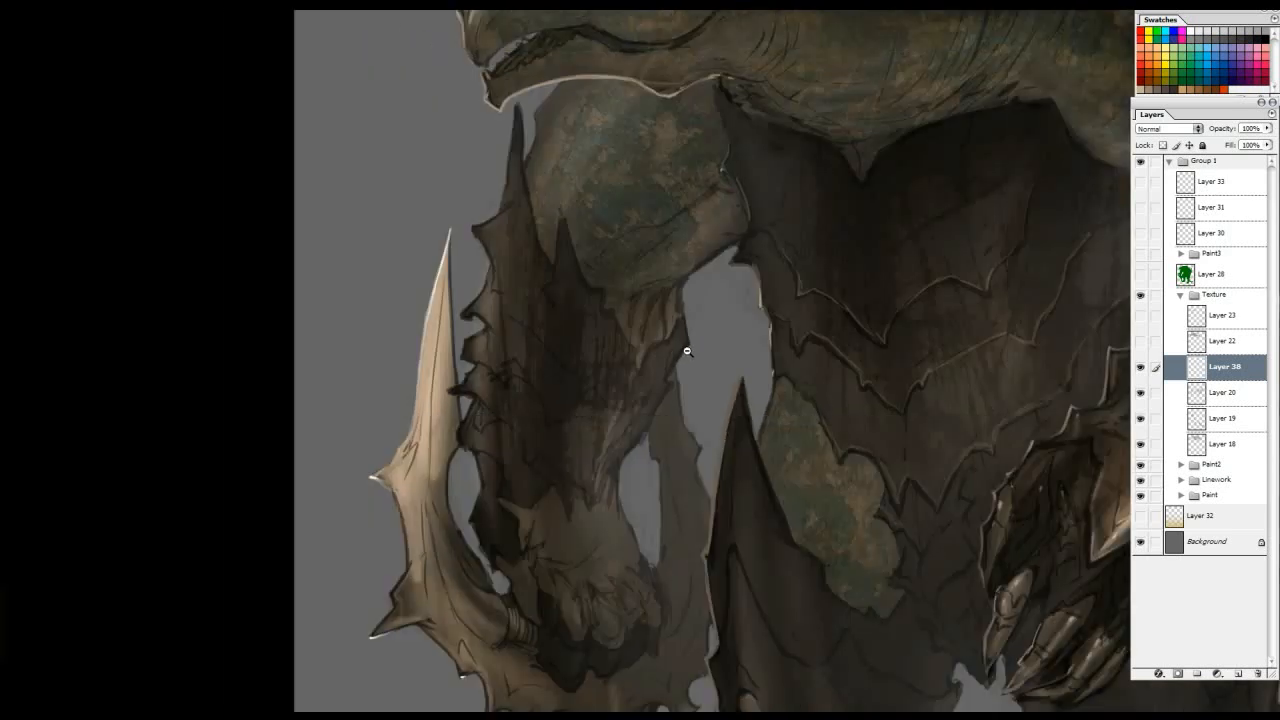
alt+click(687, 352)
alt+click(710, 343)
drag(837, 294, 840, 373)
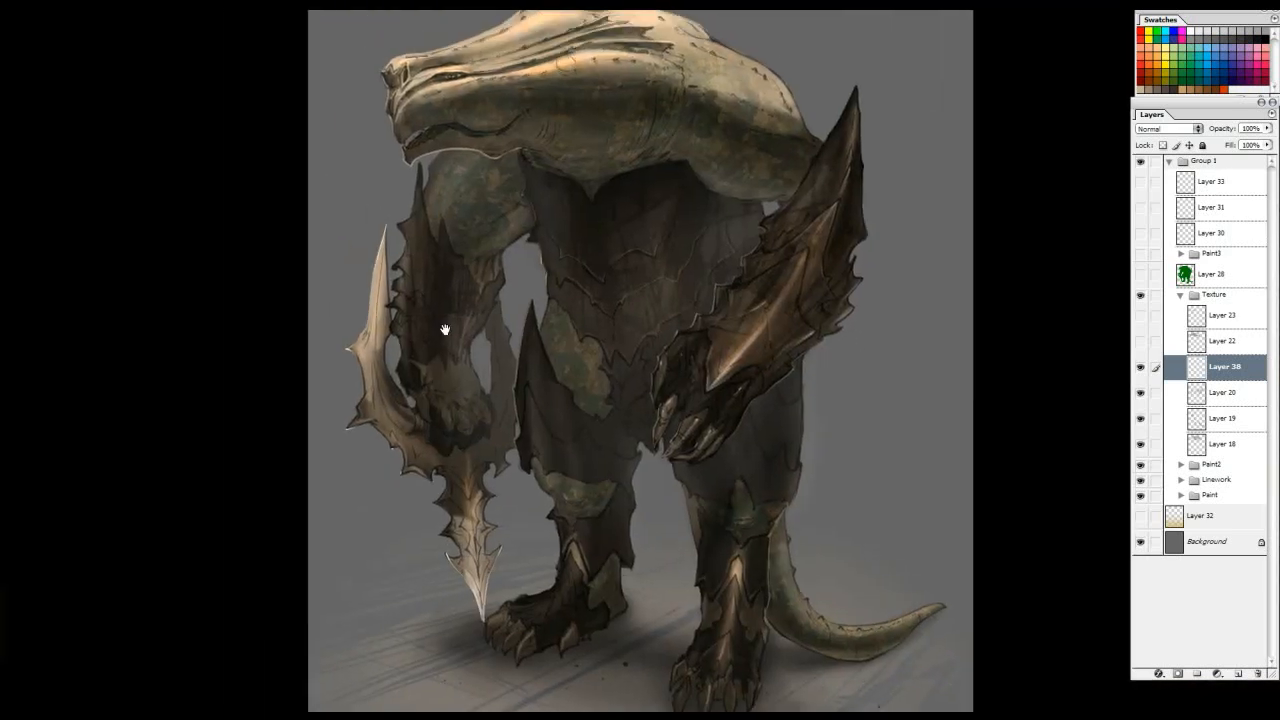
drag(734, 220, 667, 283)
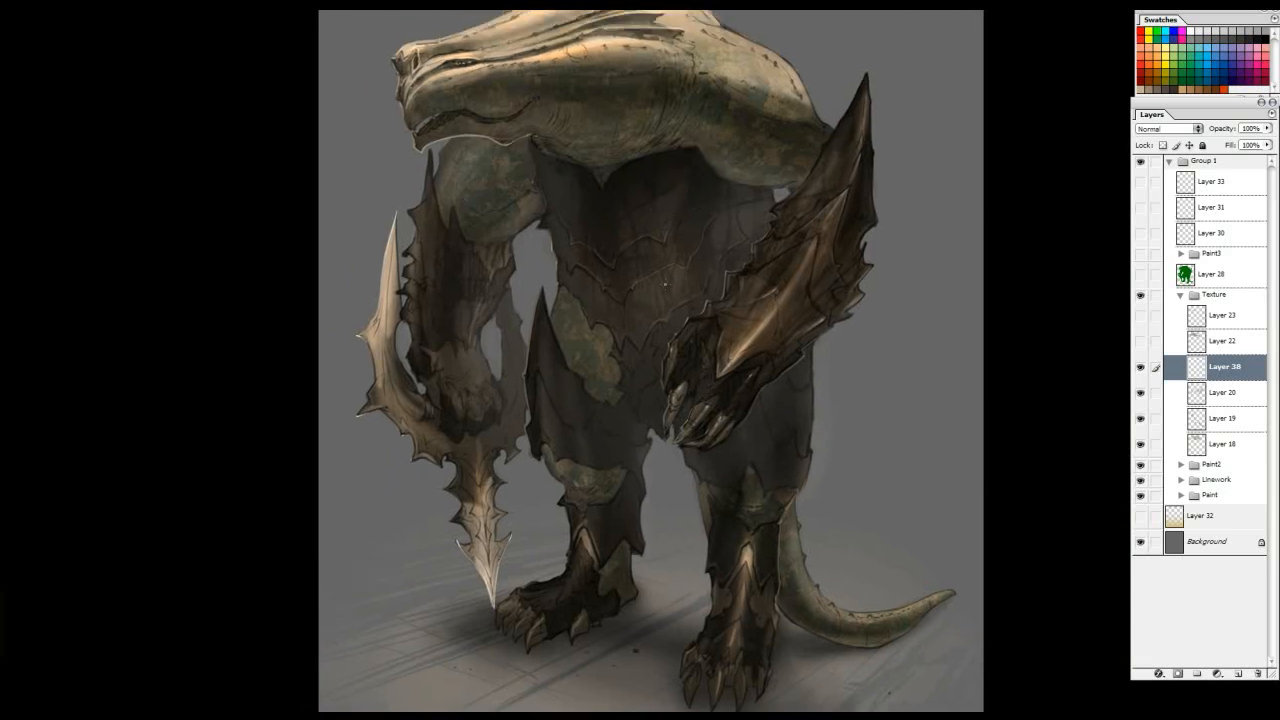
click(438, 288)
click(452, 272)
drag(450, 298, 501, 378)
mouse_move(452, 461)
mouse_down()
mouse_move(442, 401)
mouse_move(475, 232)
mouse_up()
key(ctrl+z)
ctrl+click(457, 423)
mouse_move(450, 502)
mouse_down()
mouse_move(401, 347)
mouse_move(438, 314)
mouse_move(507, 37)
mouse_up()
key(ctrl+z)
Compare the full creature with the trial layer above Layer 20 off and on, and delete that layer
scroll(723, 289, down, 5)
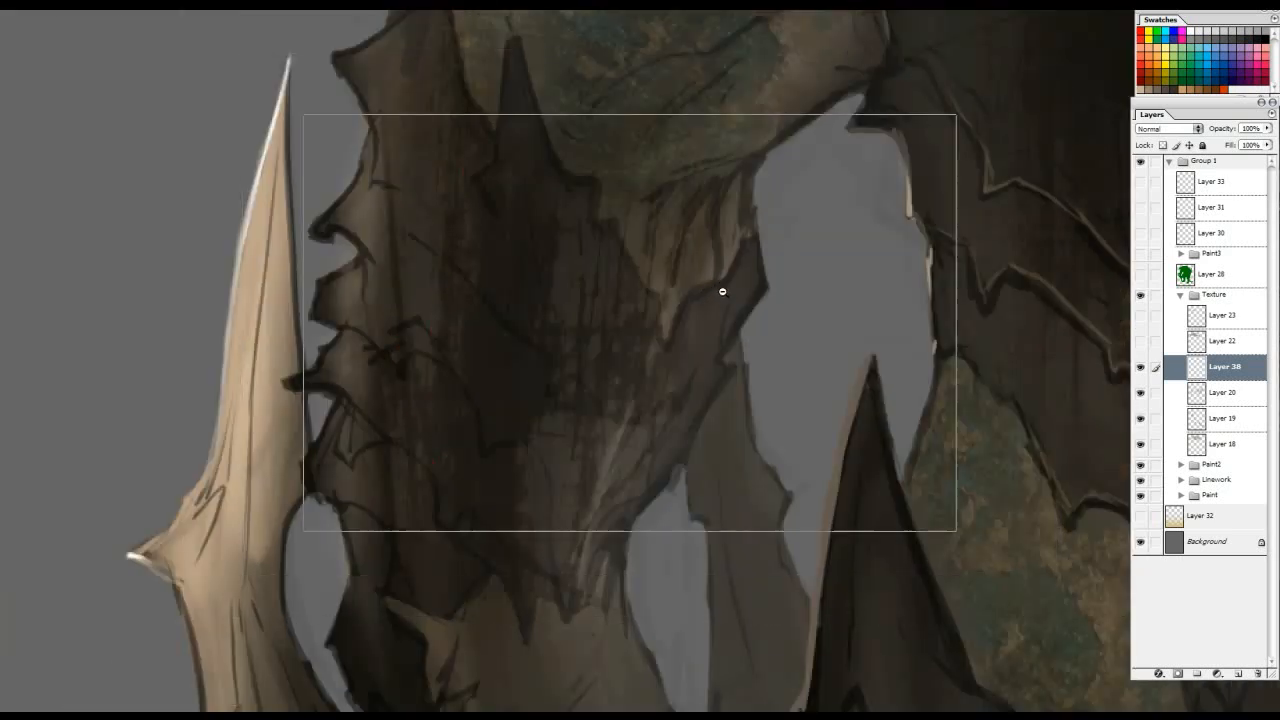
drag(897, 203, 727, 258)
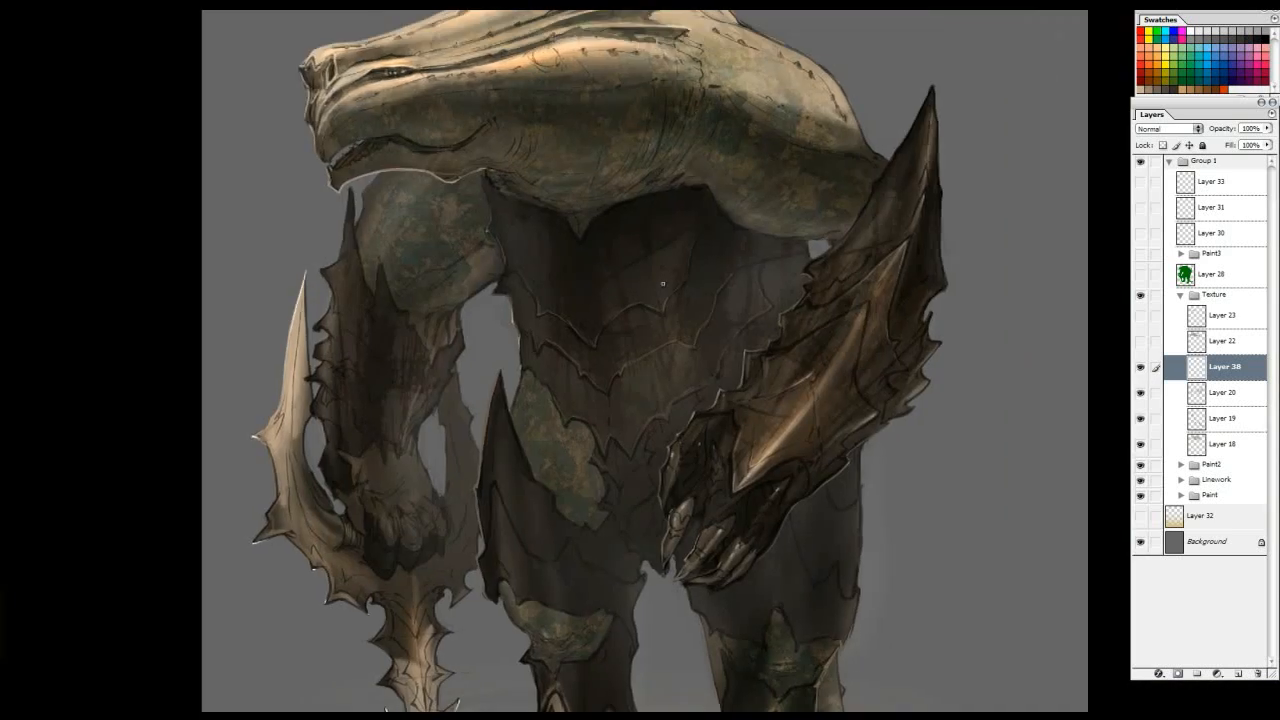
key(ctrl+0)
click(1141, 369)
click(1141, 369)
click(1141, 369)
drag(1229, 376, 1258, 673)
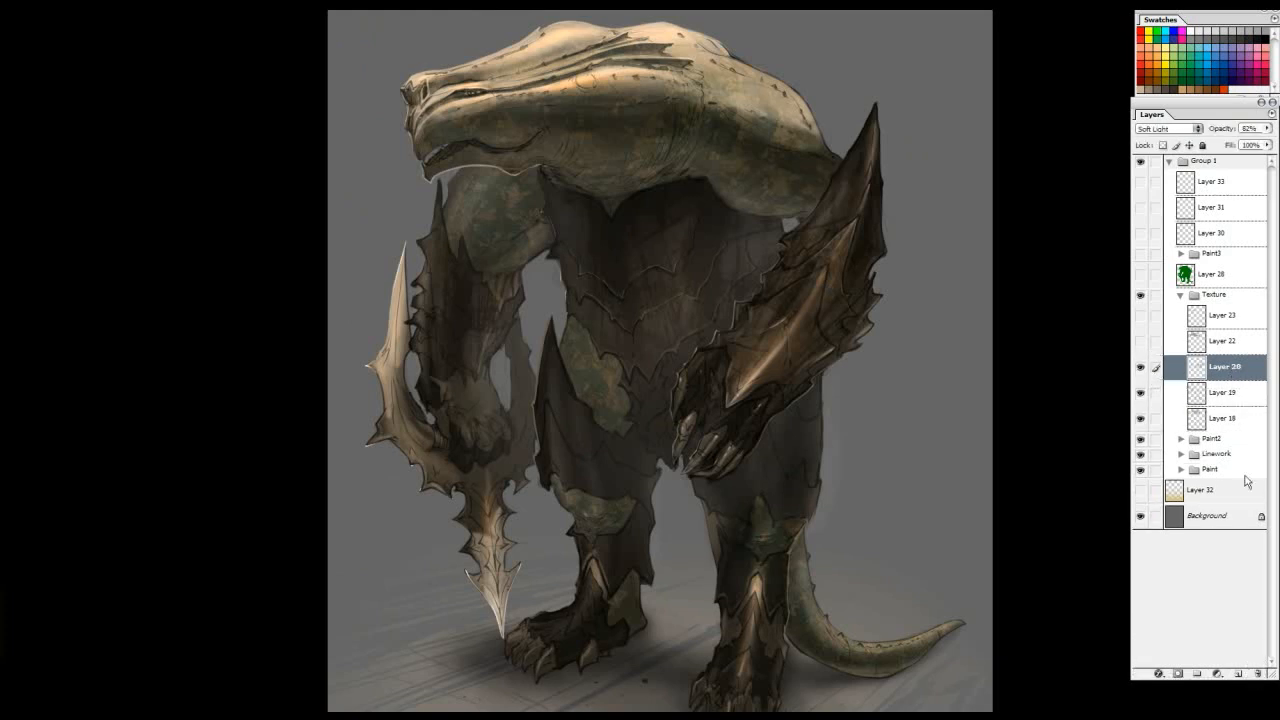
Turn on Layer 22 and inspect its scale texture on the creature's head up close
click(1141, 343)
click(1141, 343)
click(1141, 343)
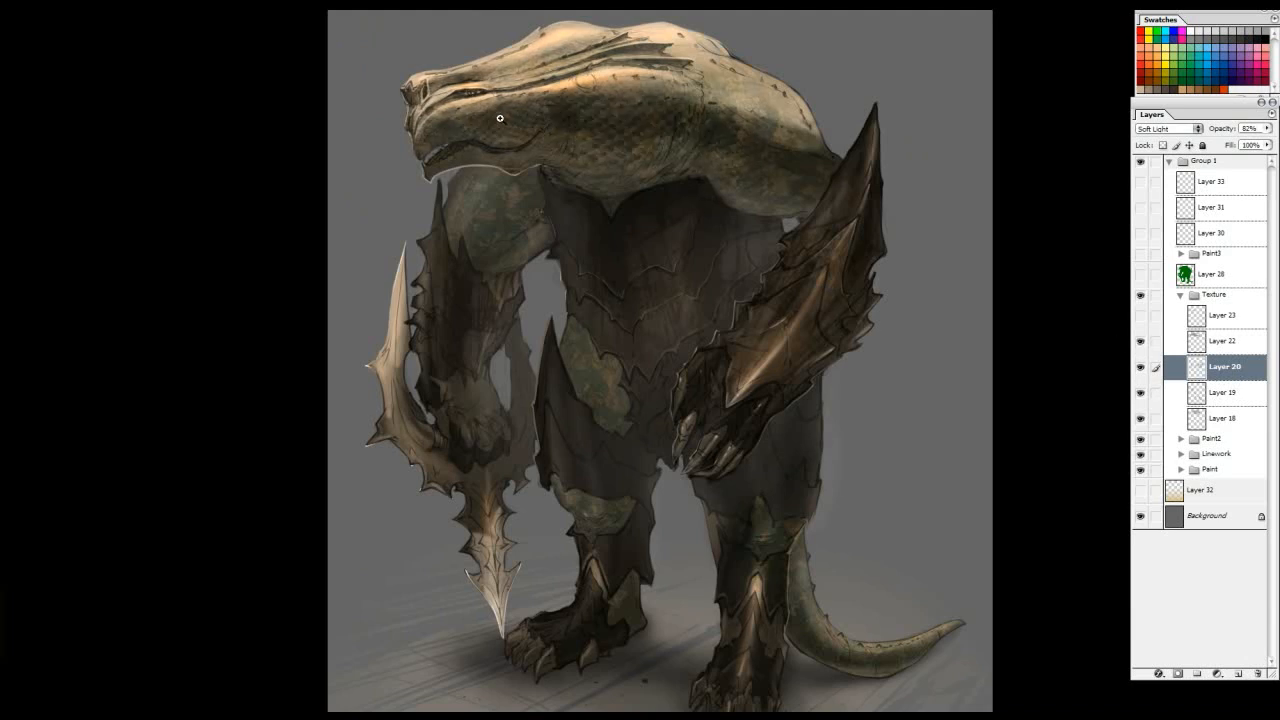
click(497, 119)
click(495, 119)
drag(533, 80, 546, 287)
click(521, 314)
drag(433, 334, 513, 394)
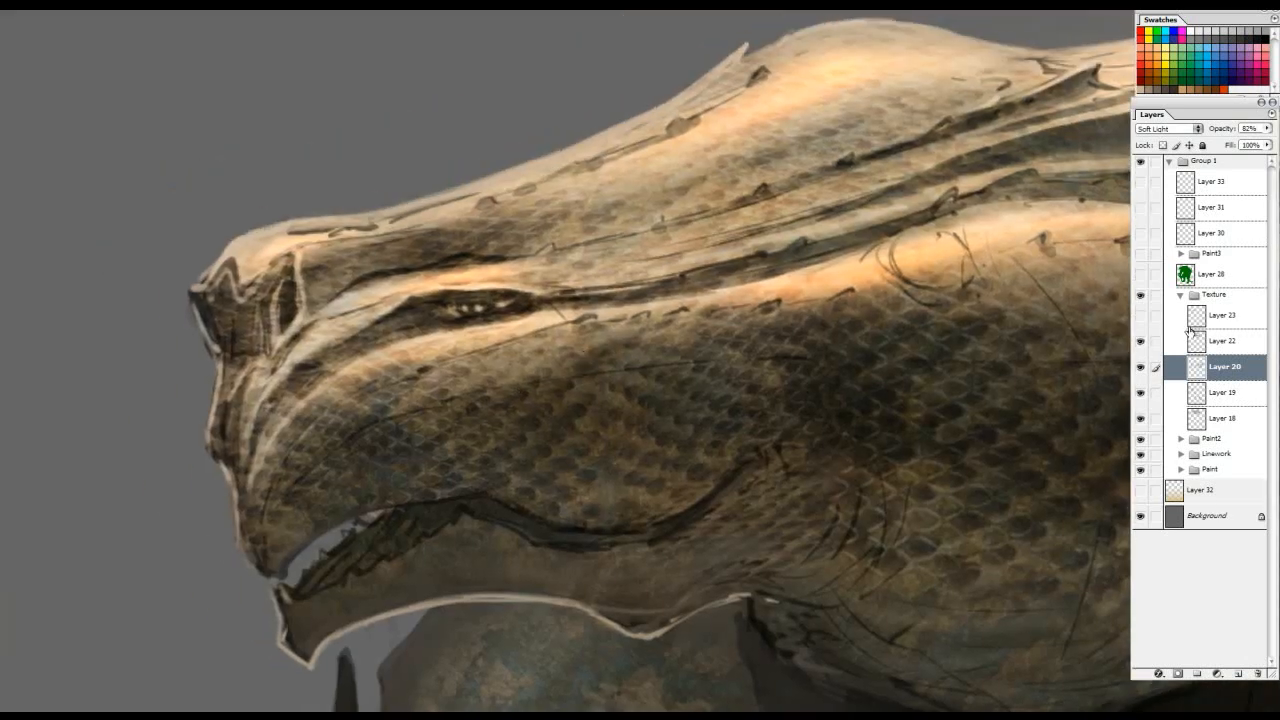
Compare the scales on the head and neck with Layer 22 off and on, and select Layer 22
click(1142, 344)
click(1142, 344)
drag(1034, 322, 731, 280)
click(1196, 342)
click(1141, 343)
click(1141, 343)
drag(1023, 348, 754, 269)
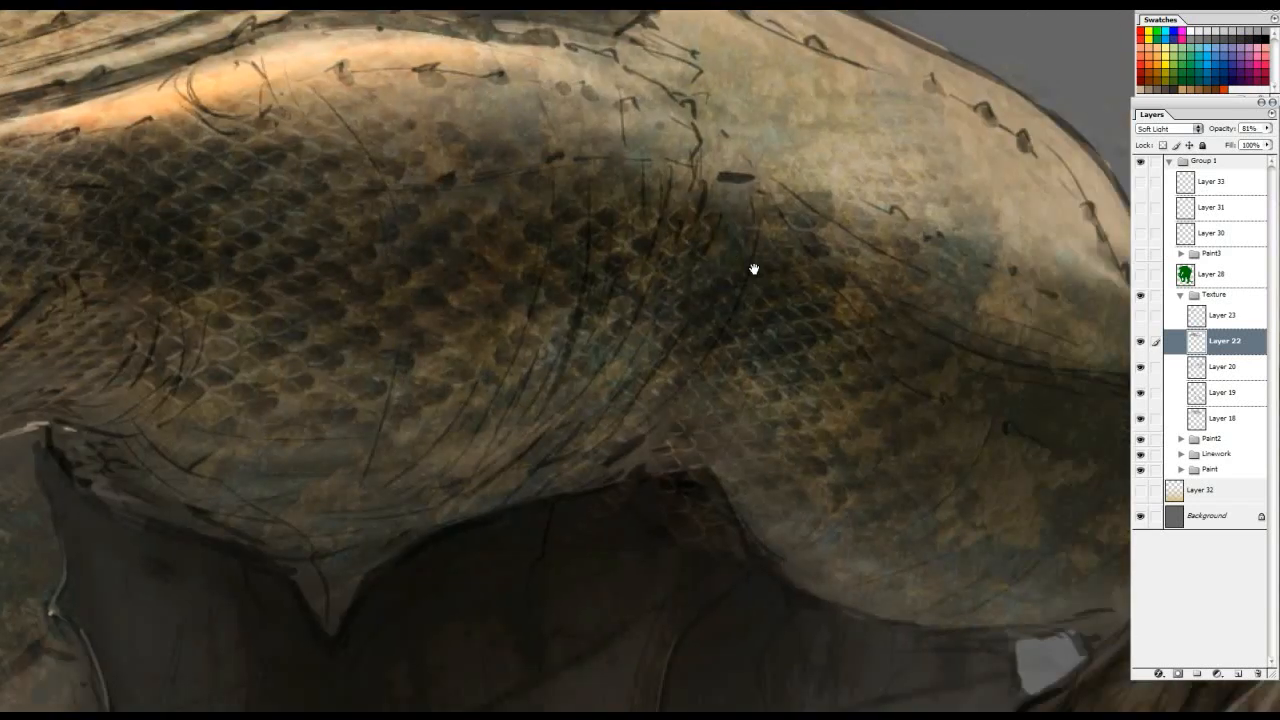
Examine how the scale texture follows the creature's snout, cheek, neck and shoulder
drag(425, 240, 721, 280)
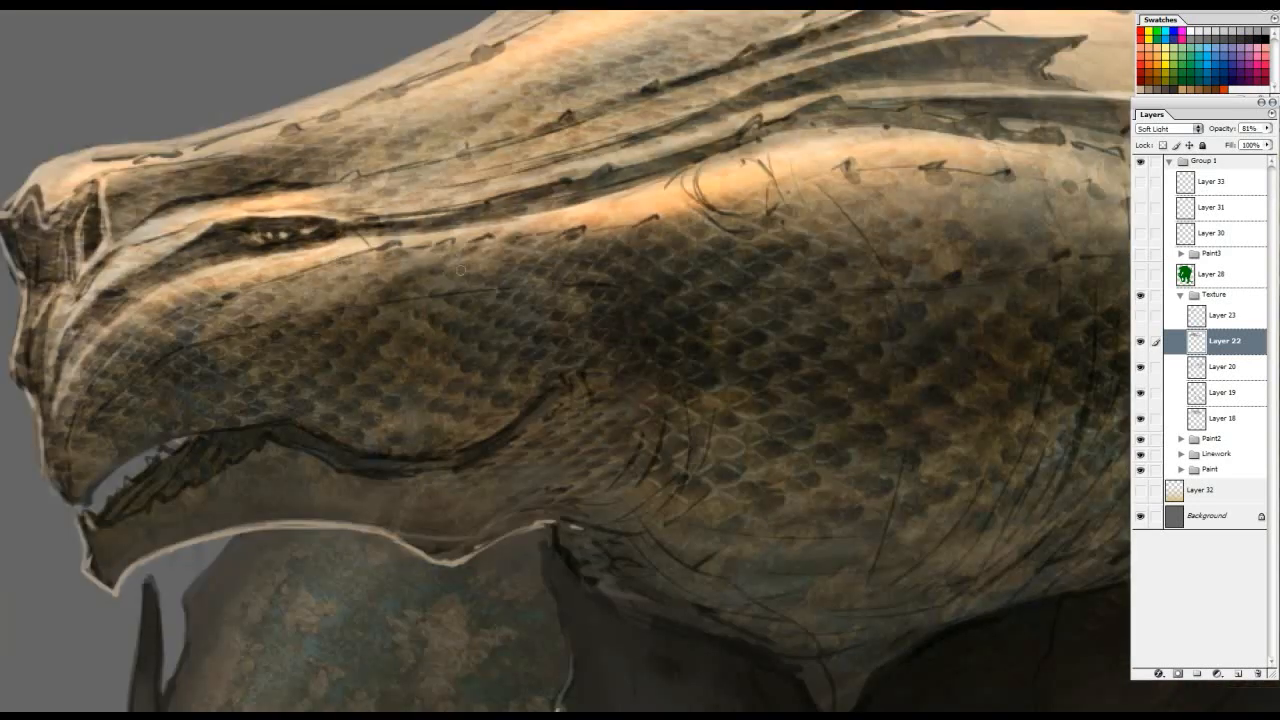
mouse_move(707, 237)
mouse_down()
mouse_move(809, 244)
mouse_move(744, 267)
mouse_up()
drag(929, 462, 700, 216)
key(ctrl+z)
drag(1076, 273, 1163, 294)
mouse_move(460, 282)
mouse_down()
mouse_move(600, 407)
mouse_move(458, 284)
mouse_up()
mouse_move(135, 355)
mouse_down()
mouse_move(286, 428)
mouse_move(178, 325)
mouse_up()
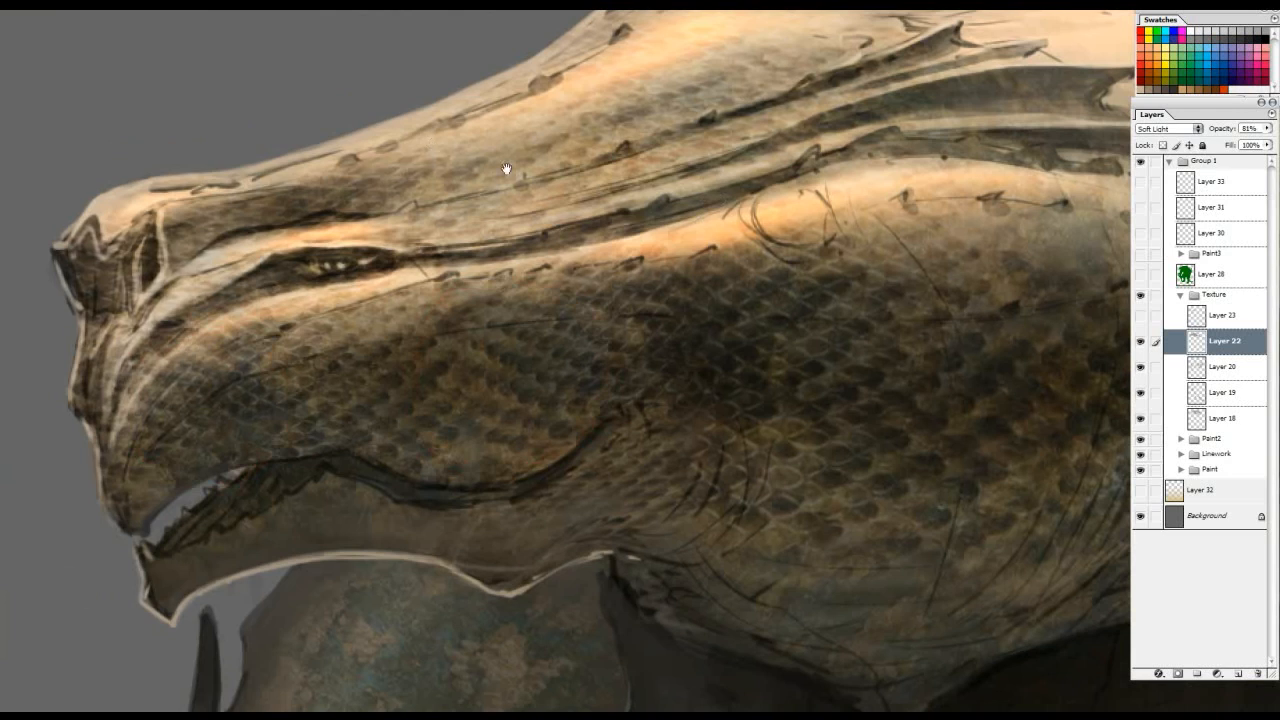
drag(506, 169, 408, 161)
drag(608, 143, 410, 129)
drag(1018, 270, 678, 155)
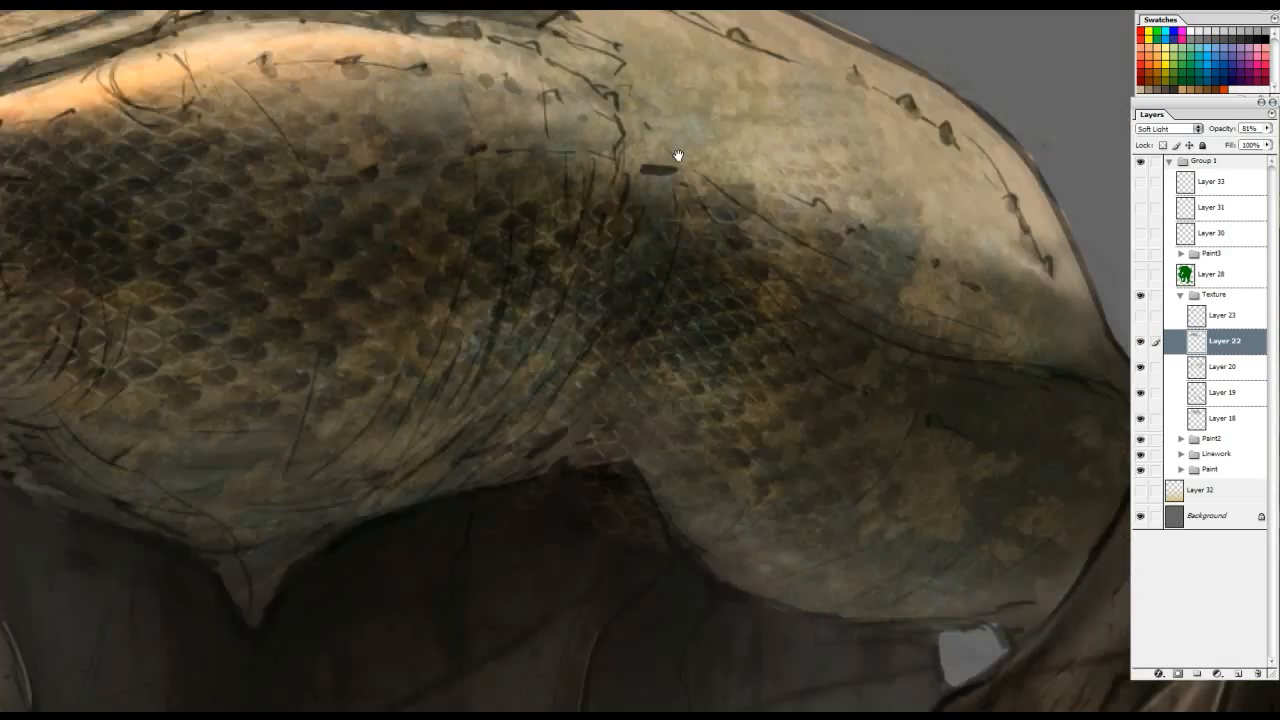
drag(633, 257, 662, 248)
drag(560, 229, 669, 207)
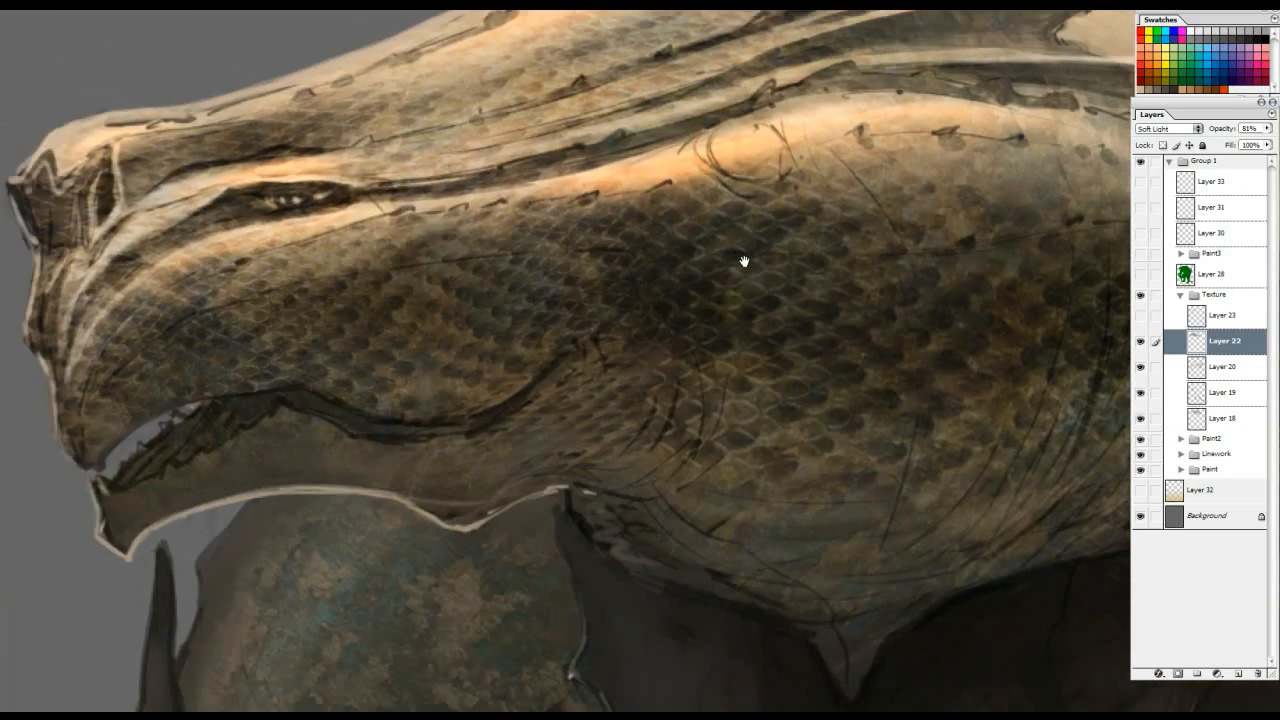
Compare the creature's whole head and shoulders with and without Layer 22
ctrl+alt+click(780, 305)
drag(931, 274, 757, 282)
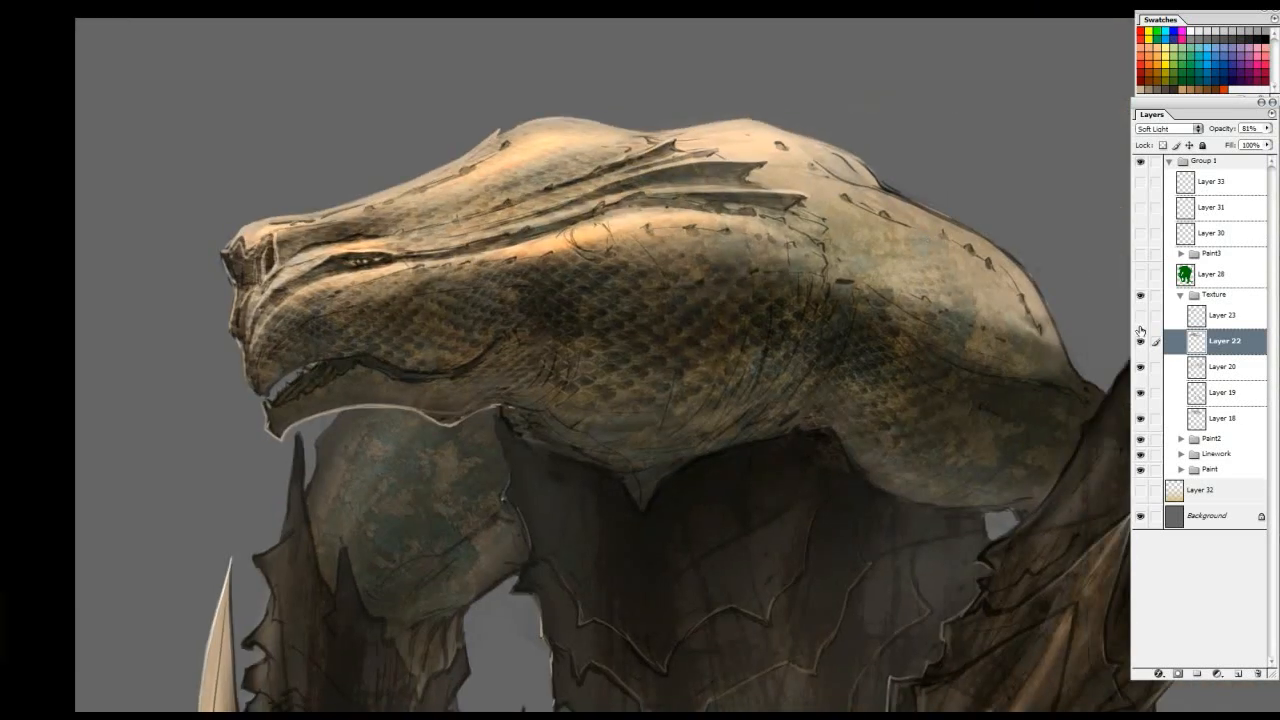
click(1140, 346)
click(1139, 346)
click(1139, 346)
click(1137, 345)
click(1135, 345)
click(1135, 345)
Turn on Layer 23 and compare its effect on the creature's lower jaw up close
drag(1115, 295, 1097, 331)
click(1141, 318)
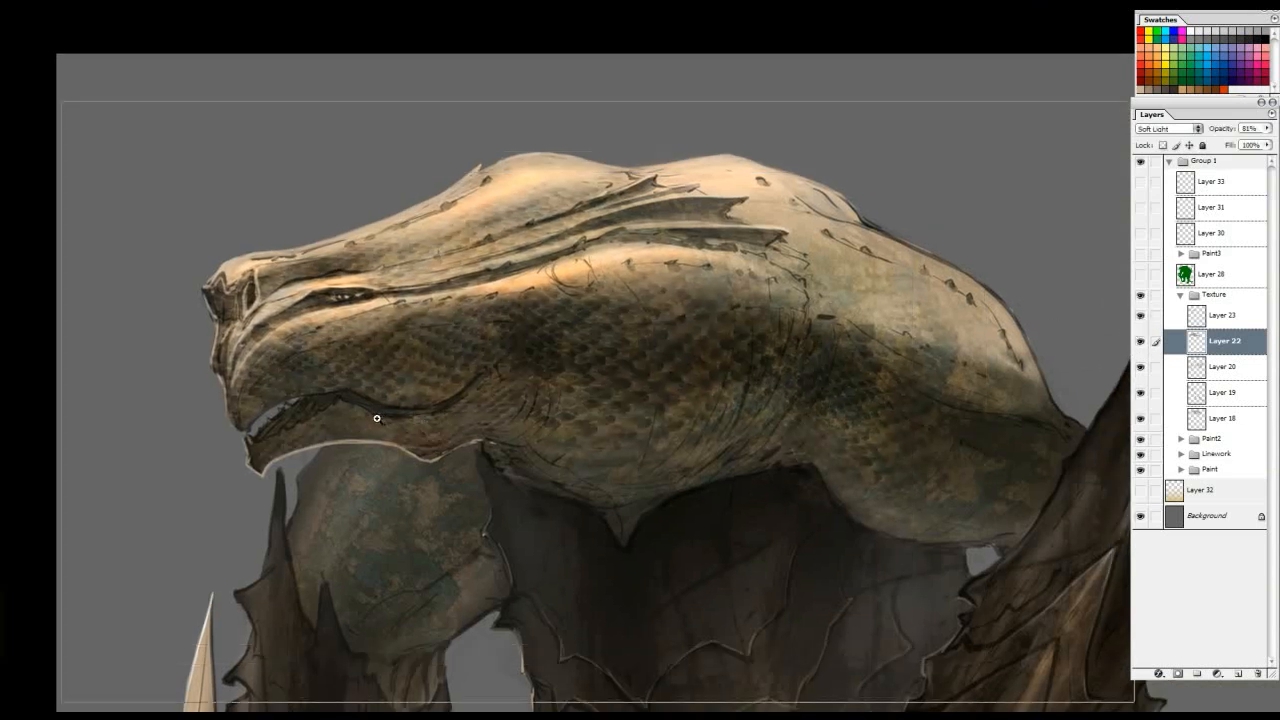
click(377, 418)
click(411, 400)
click(1141, 315)
click(1141, 315)
click(1141, 316)
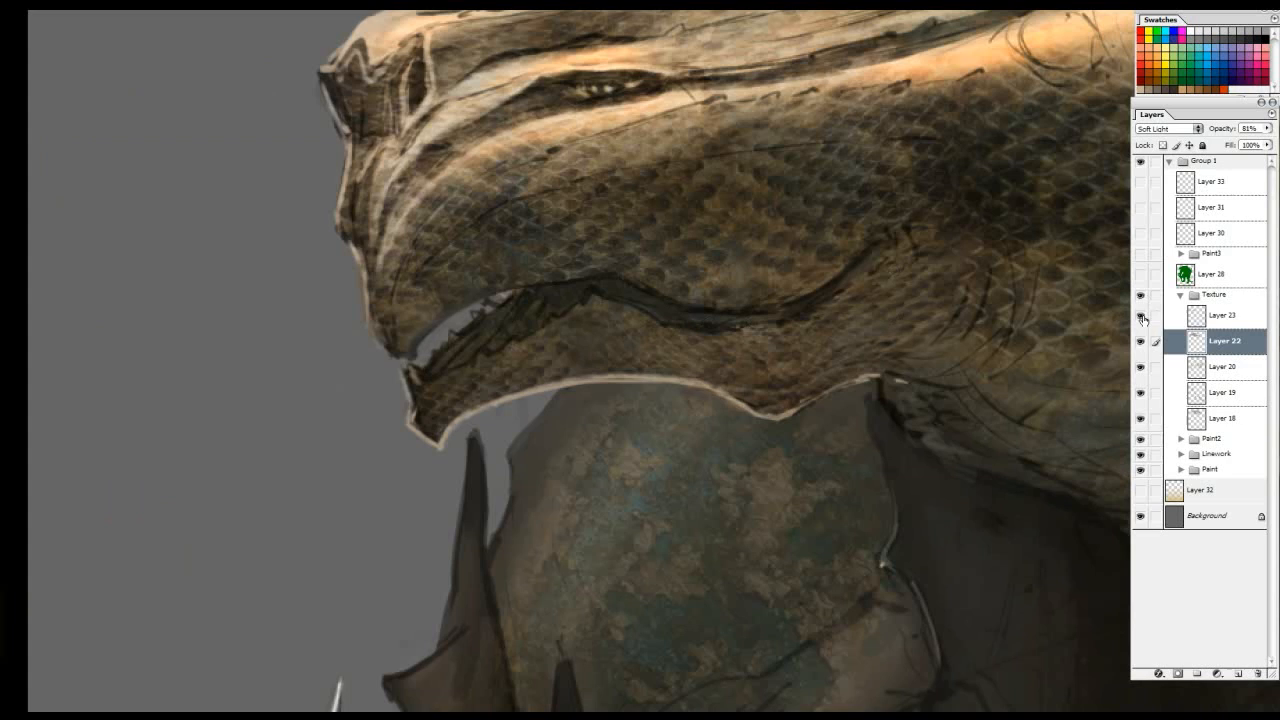
Collapse the Texture group and review the textured creature as a whole
alt+click(738, 308)
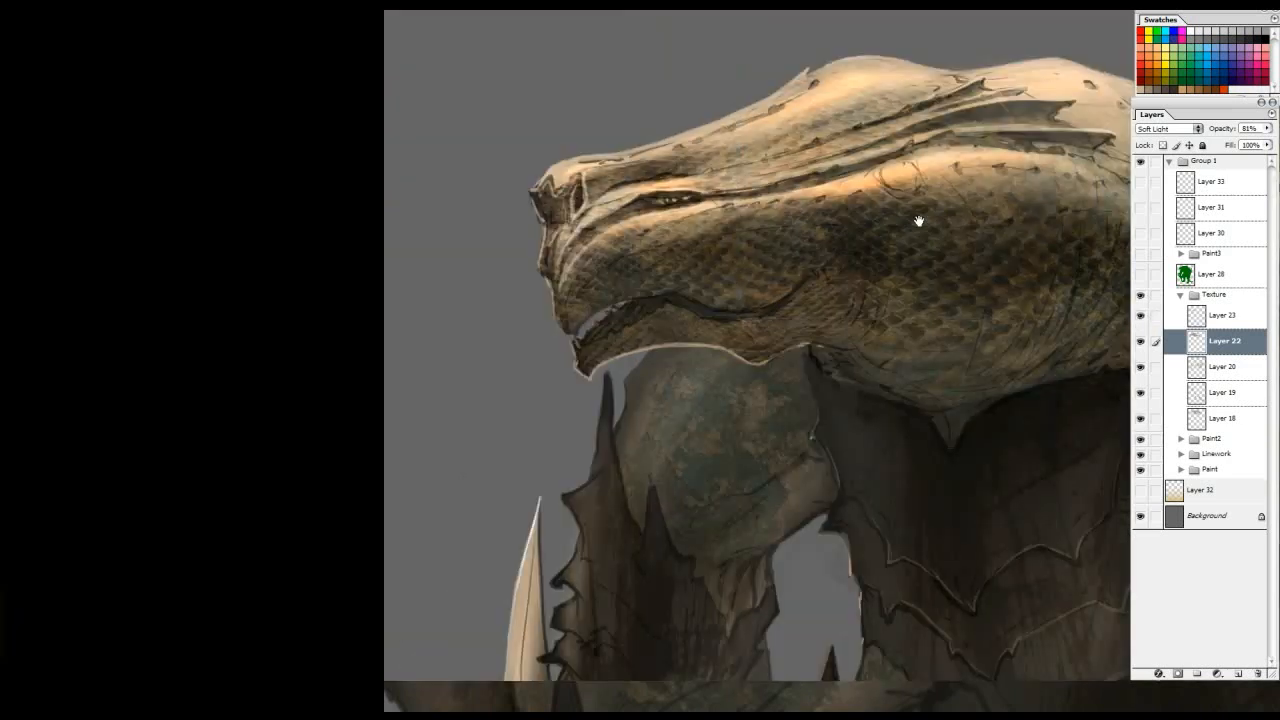
drag(918, 220, 763, 343)
click(1181, 294)
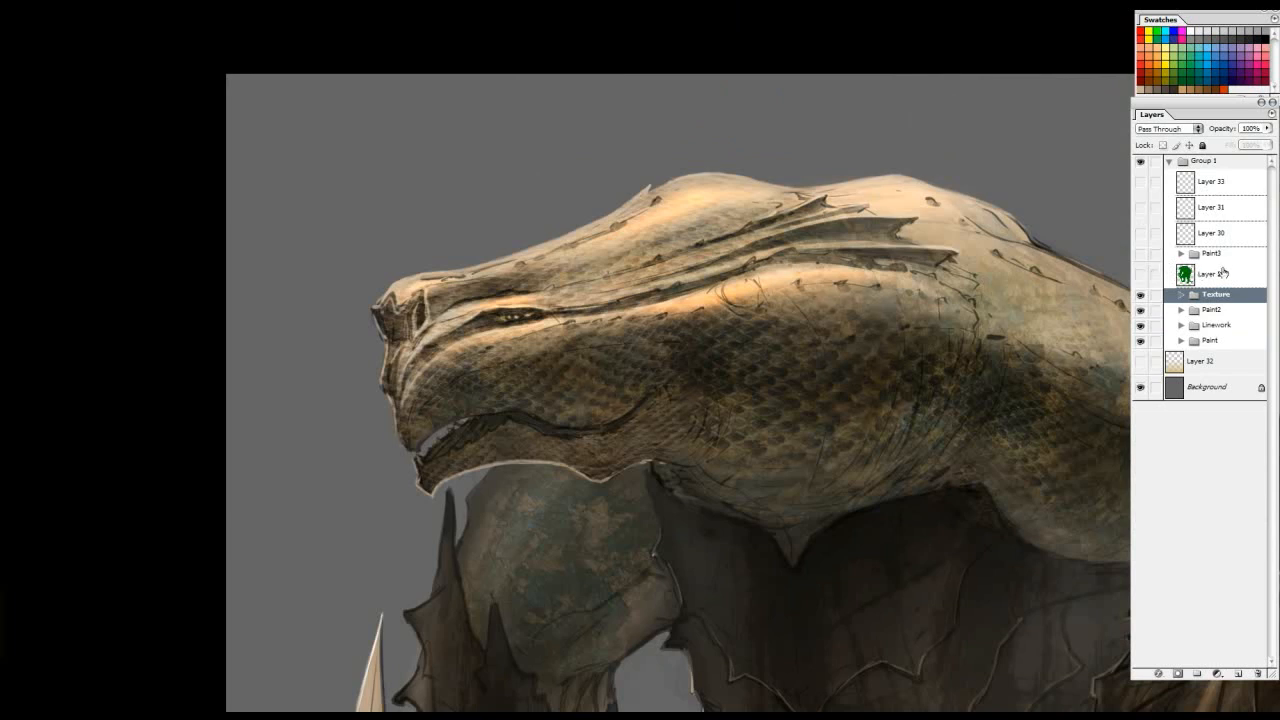
alt+click(832, 356)
drag(1003, 590, 911, 383)
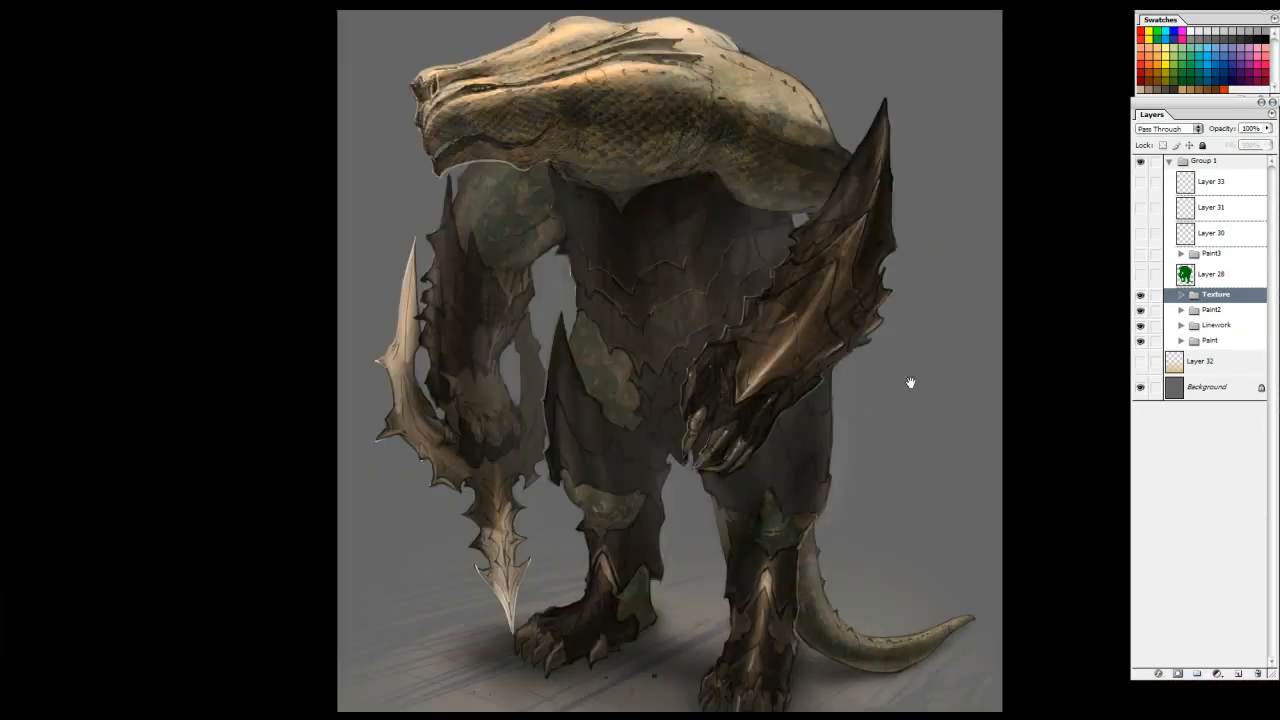